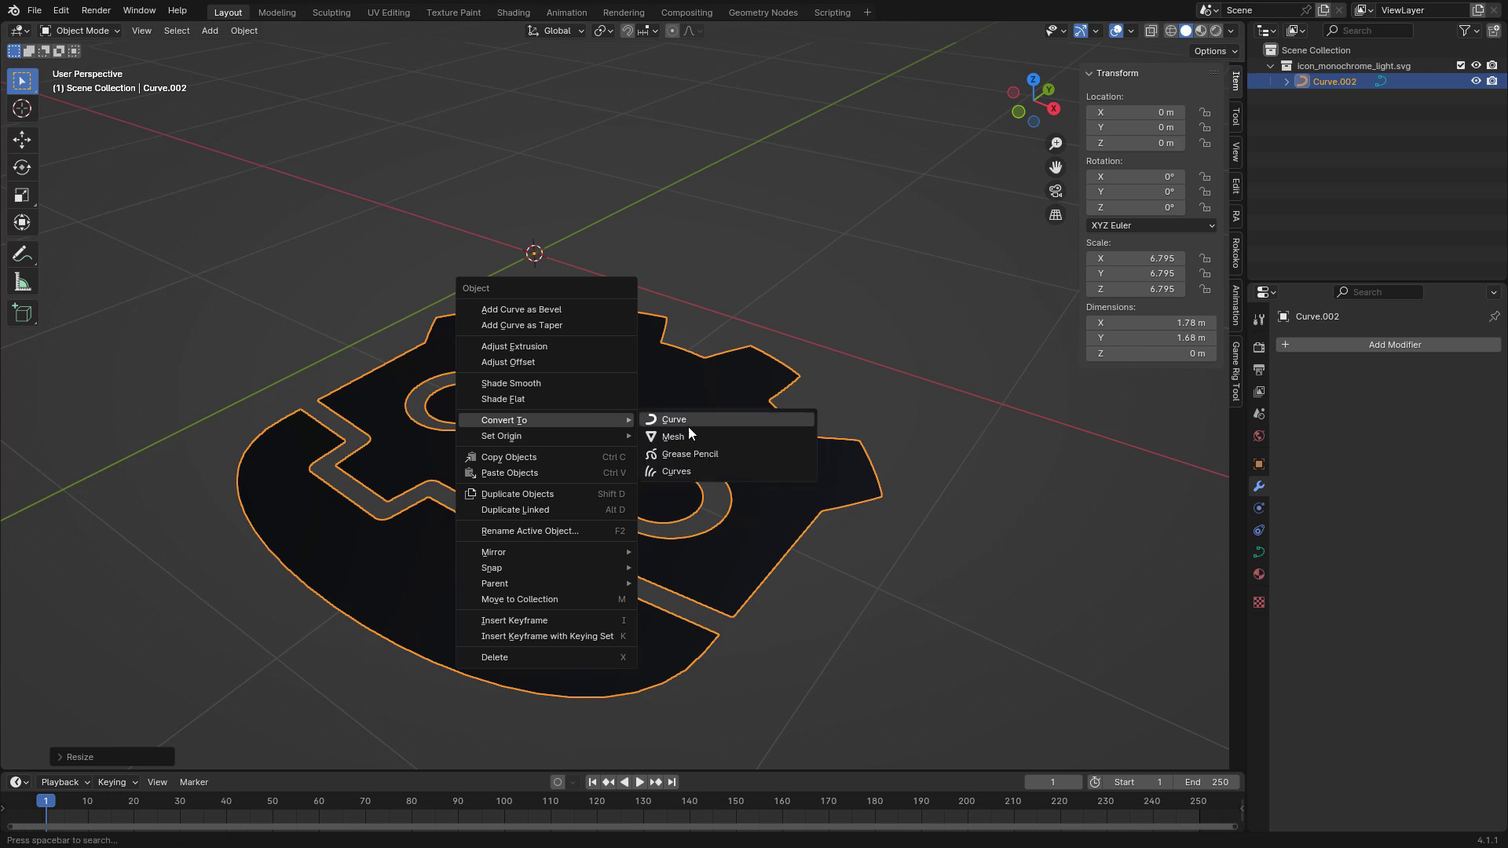
Convert the icon curve to a mesh and extrude all of its geometry about 0.274 m thick.
click(688, 426)
key(Tab)
middle_drag(677, 343, 585, 366)
key(a)
key(e)
click(727, 374)
key(Tab)
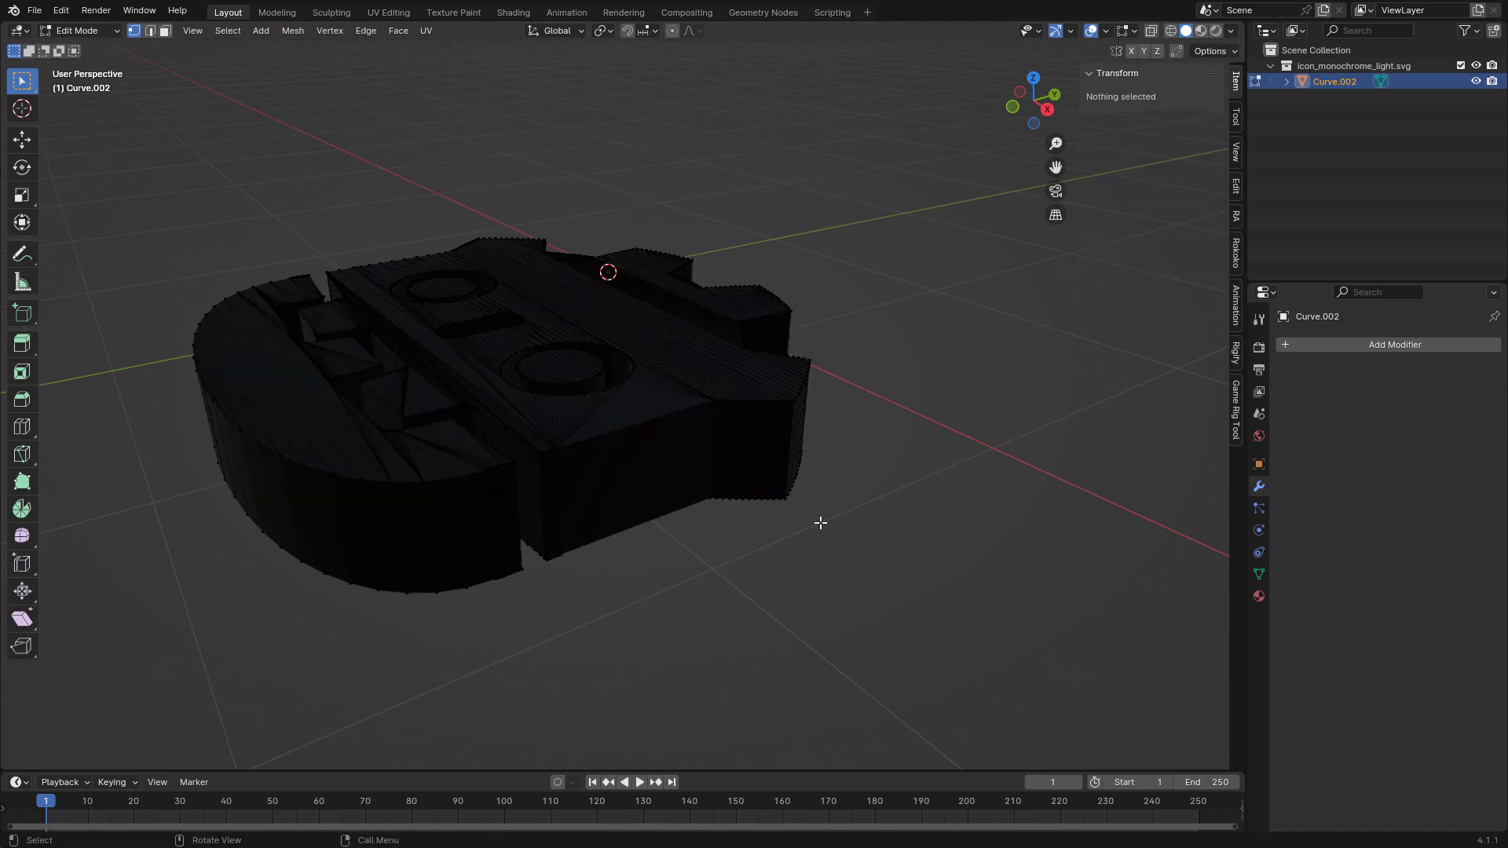
Recentre the extruded mesh's origin on its own geometry and set its X, Y and Z location to 0.
middle_drag(817, 522, 471, 298)
right_click(505, 373)
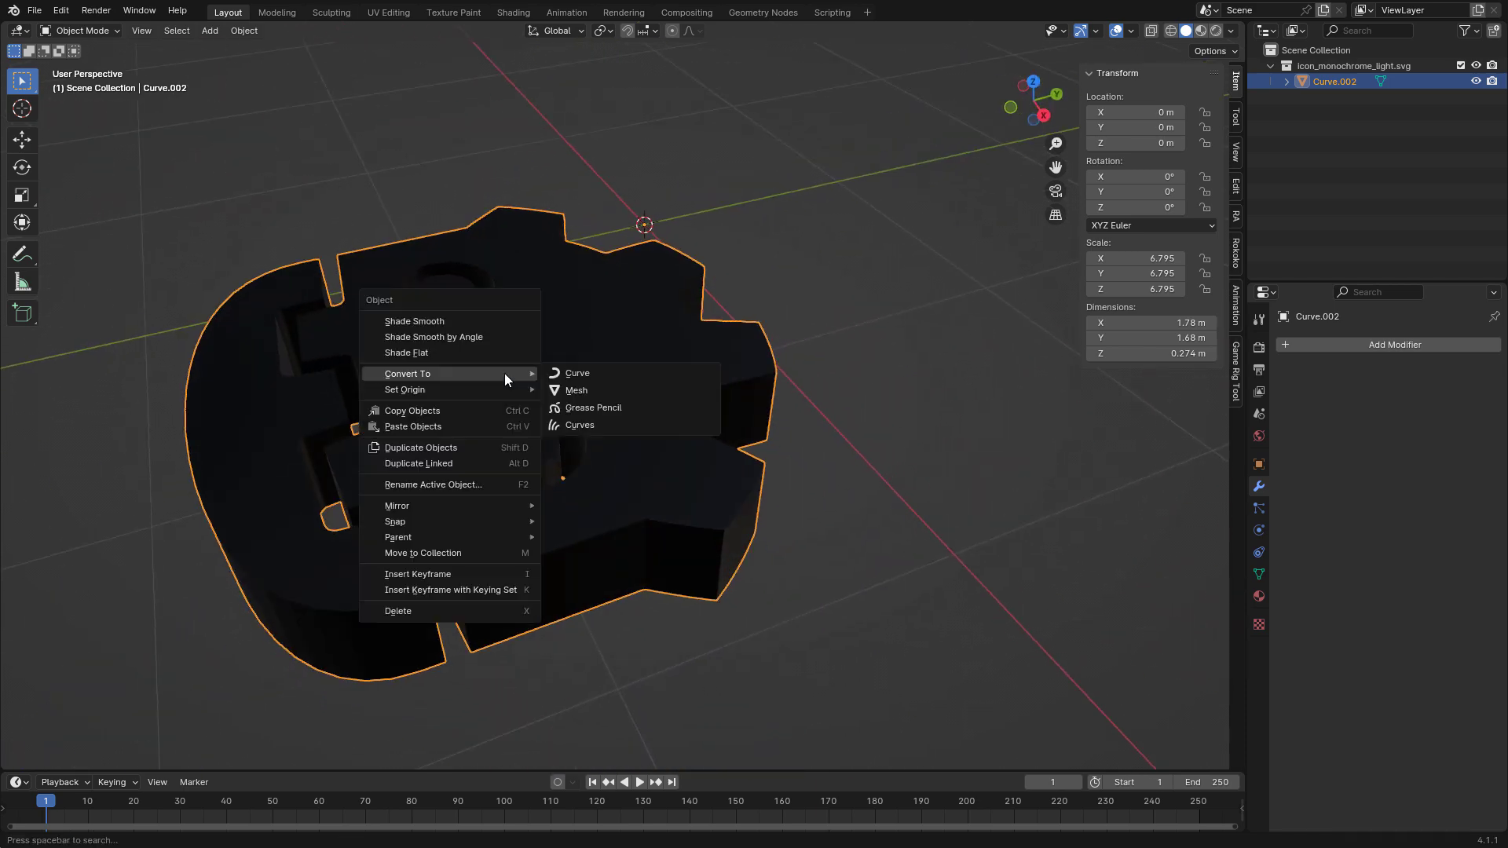
mouse_move(471, 389)
click(661, 462)
middle_drag(594, 433, 718, 492)
drag(1133, 112, 1133, 143)
text(0)
key(Return)
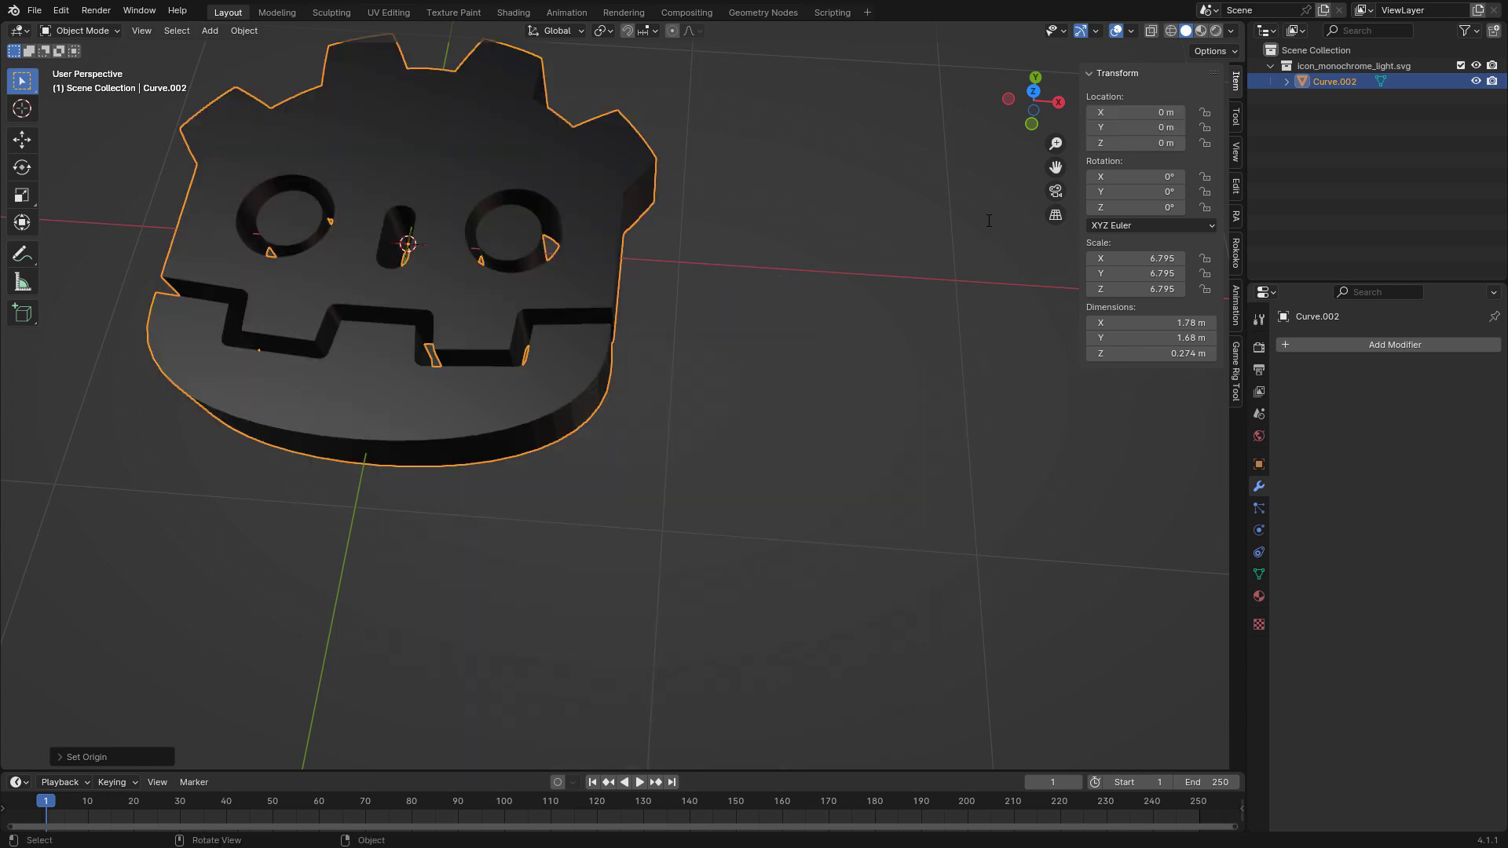
mouse_move(681, 257)
shift+middle_down()
mouse_move(776, 391)
mouse_move(757, 295)
mouse_move(698, 258)
shift+middle_up()
scroll(776, 391, up, 3)
scroll(757, 286, down, 3)
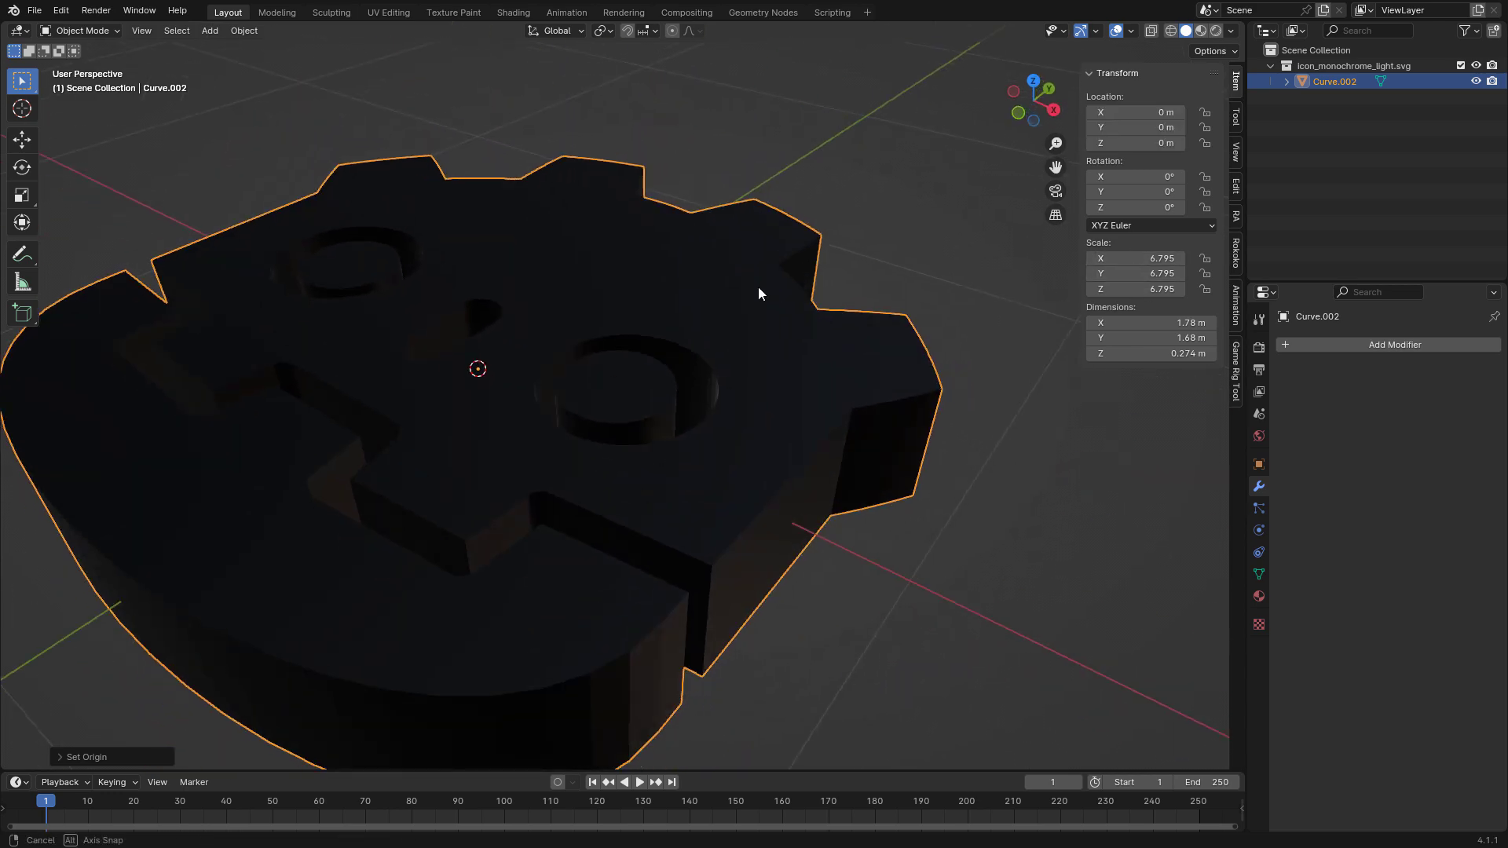
Apply all transforms to the mesh and rotate it 90° about the X axis.
key(ctrl+a)
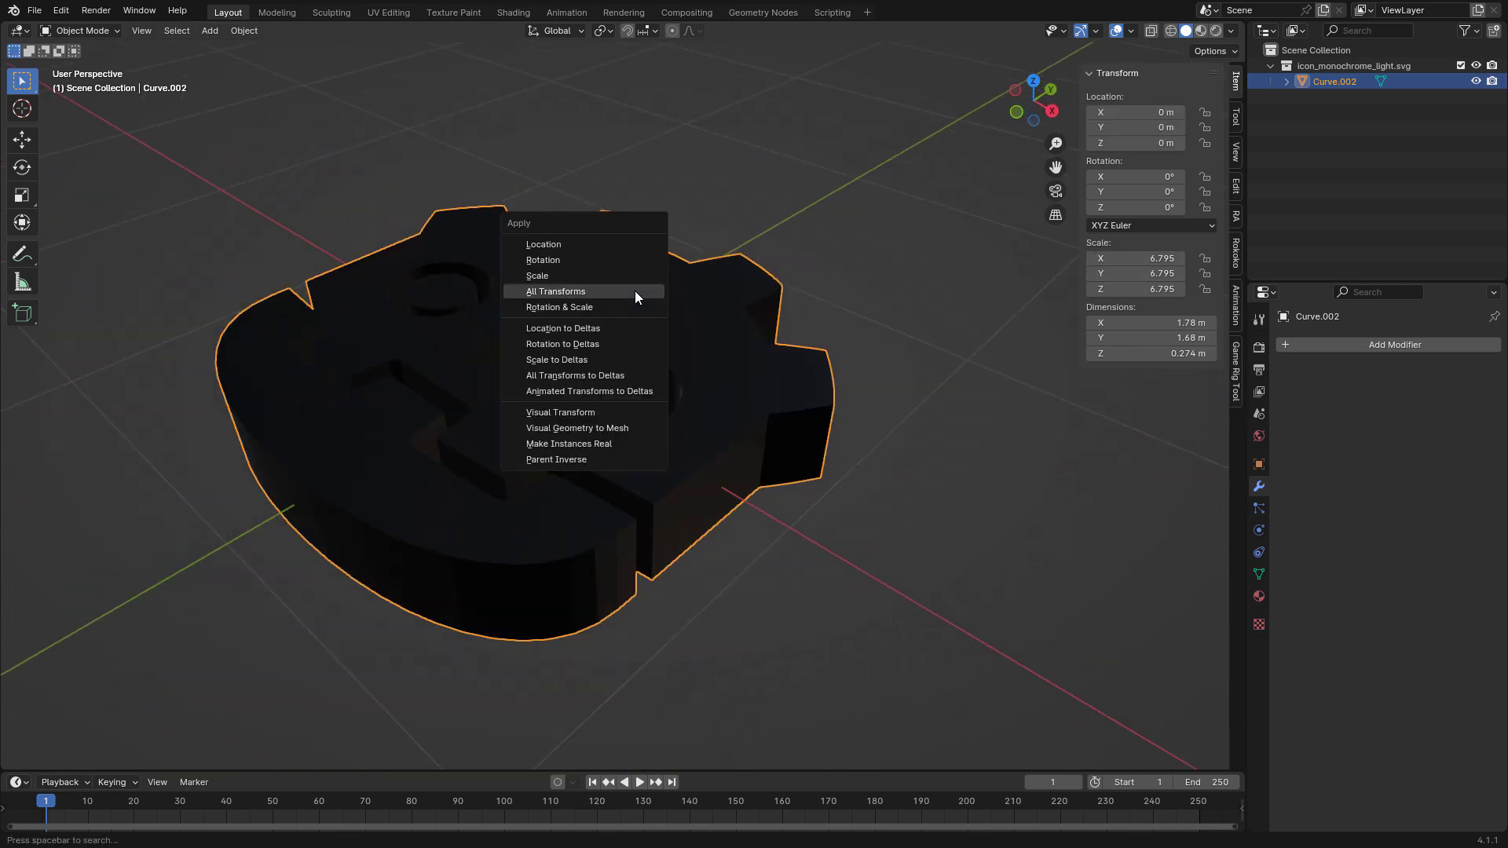
click(634, 290)
middle_drag(633, 290, 624, 303)
text(r)
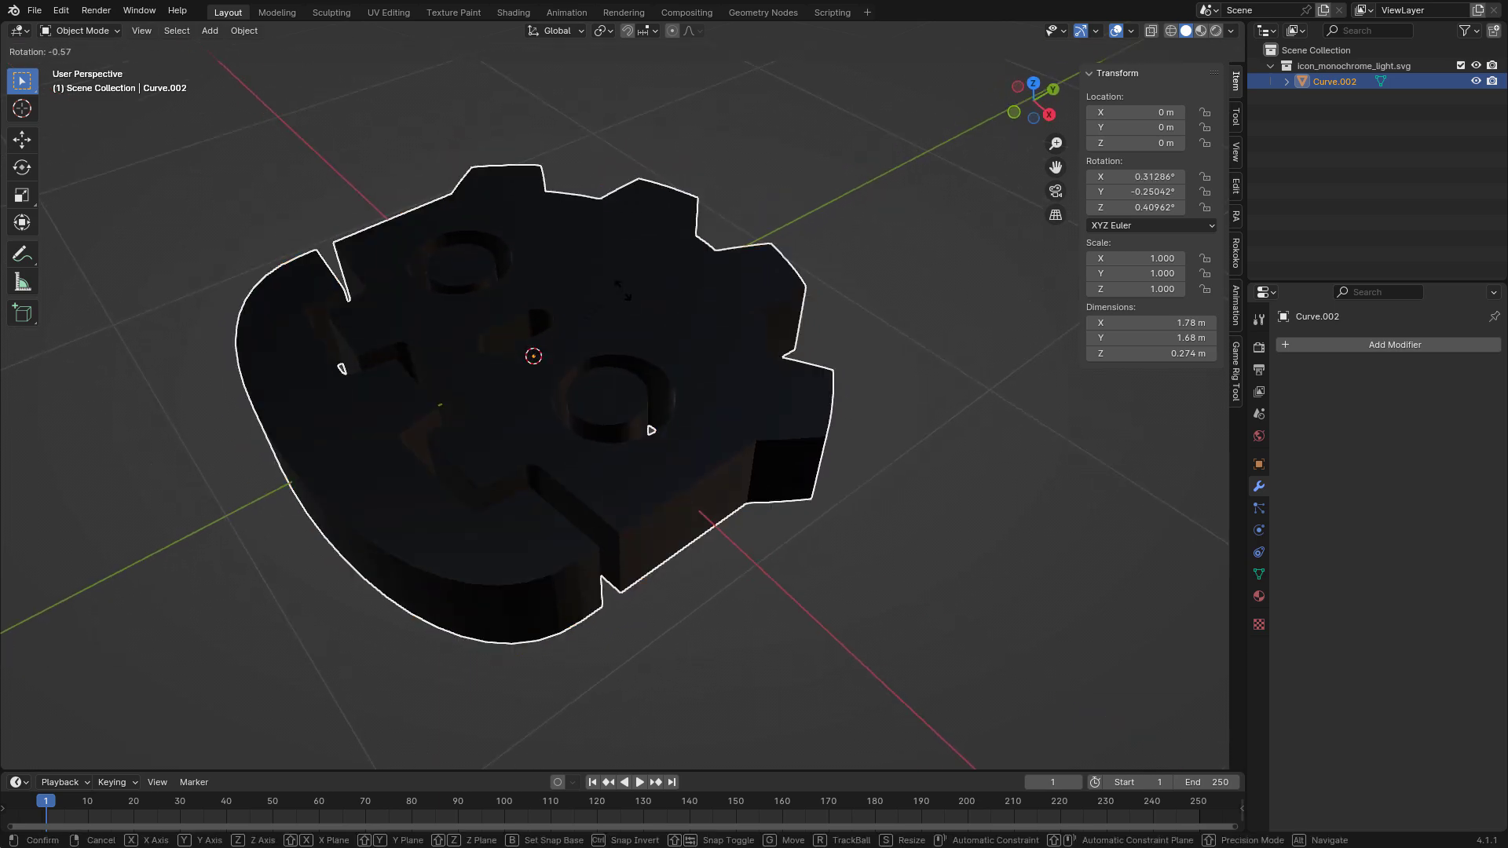
text(x90)
key(Return)
middle_drag(588, 522, 679, 267)
shift+middle_drag(728, 222, 754, 347)
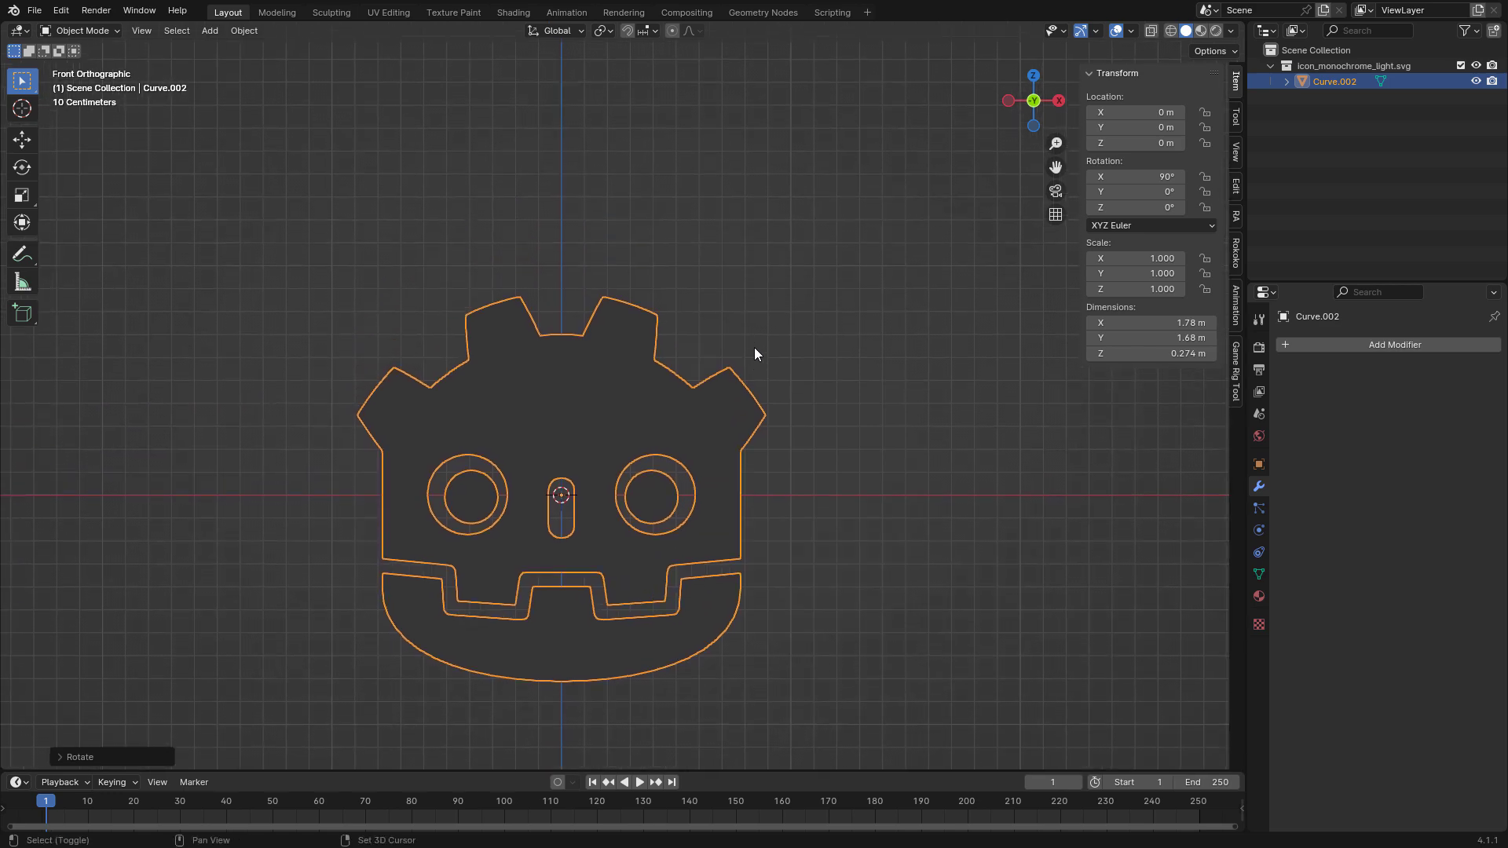
Raise the upright head about 0.82 m along Z until its chin rests on the ground, and apply all transforms.
key(g)
key(z)
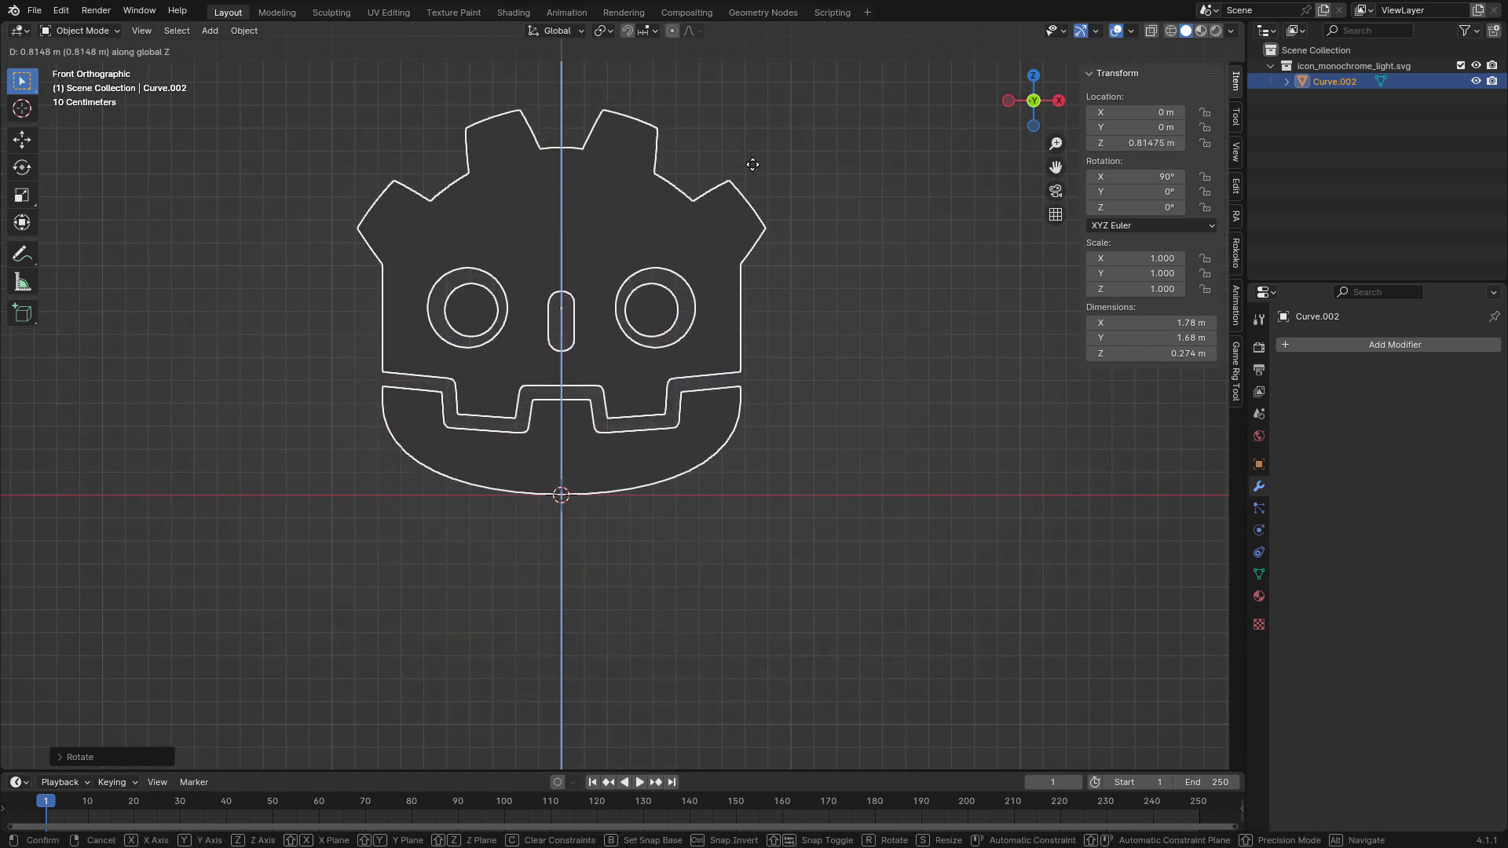
click(752, 167)
middle_drag(909, 286, 899, 350)
scroll(804, 358, up, 3)
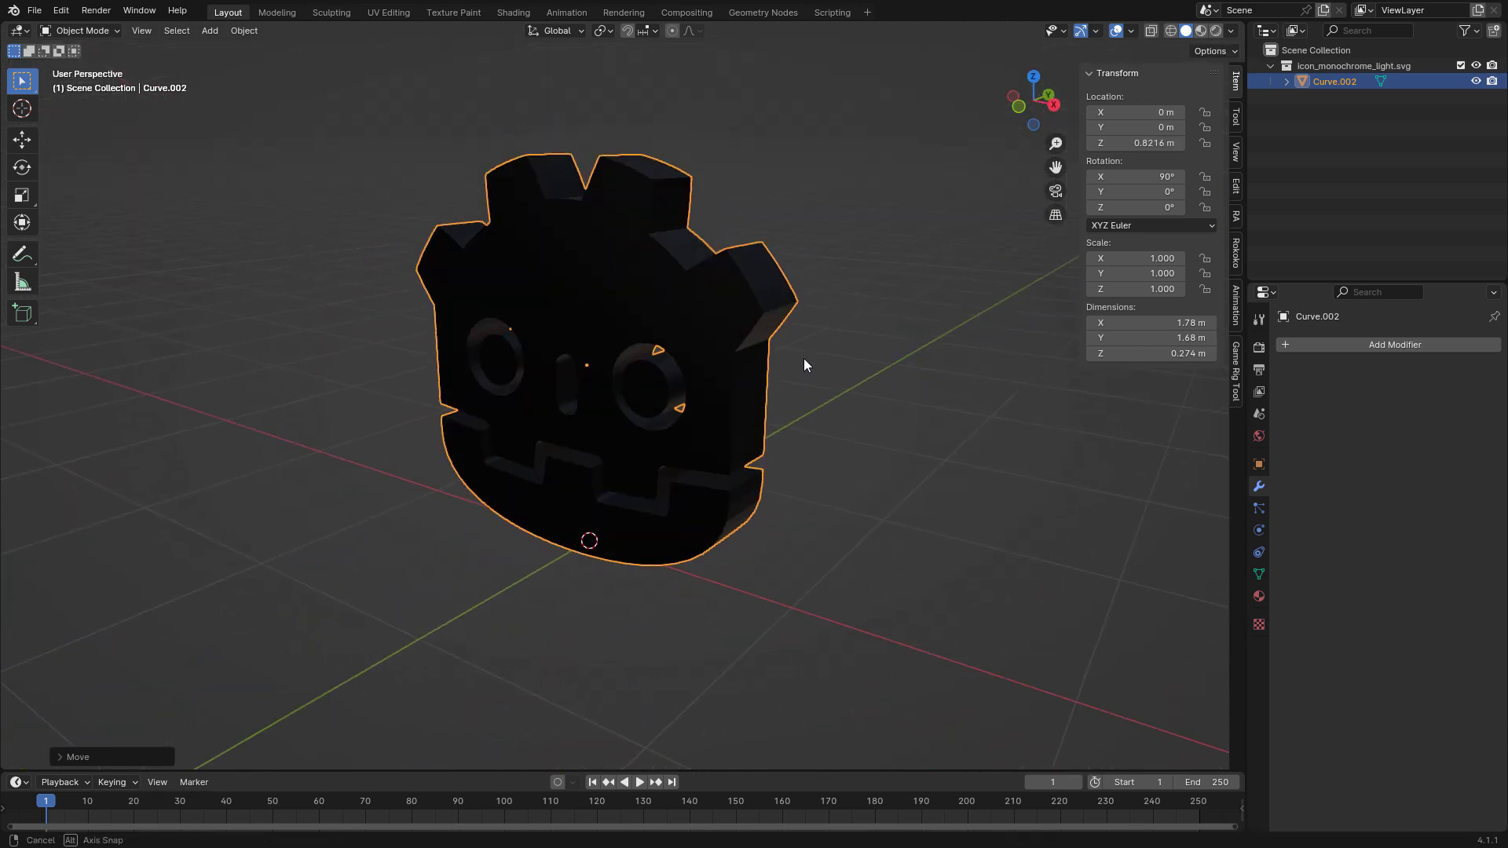
key(ctrl+a)
click(771, 363)
click(827, 462)
Add a Decimate modifier to the head mesh.
middle_drag(827, 462, 713, 259)
click(668, 284)
scroll(694, 303, up, 4)
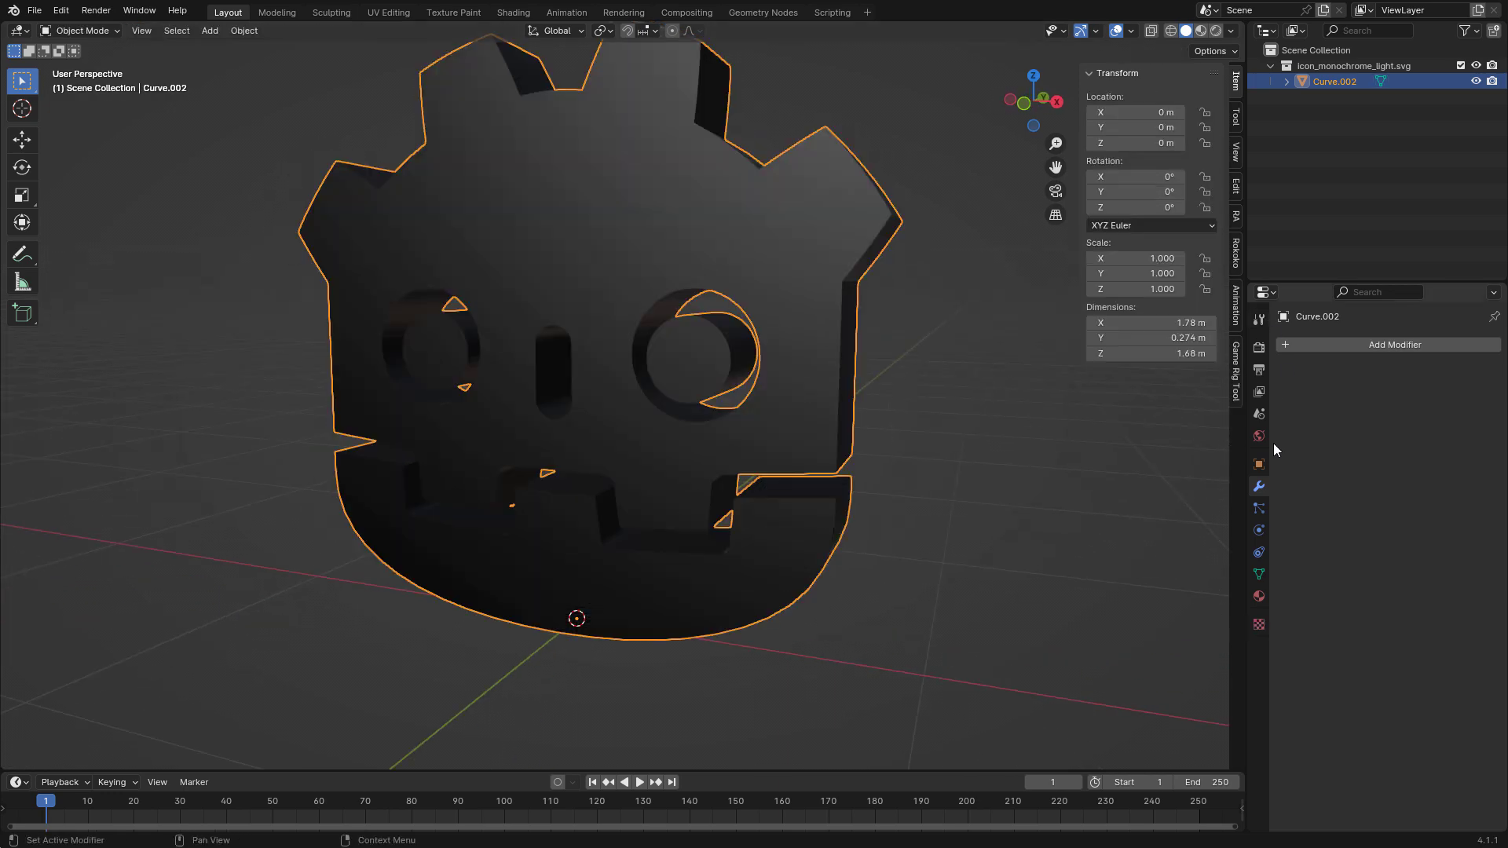
click(1327, 344)
click(1181, 409)
middle_drag(887, 377, 918, 371)
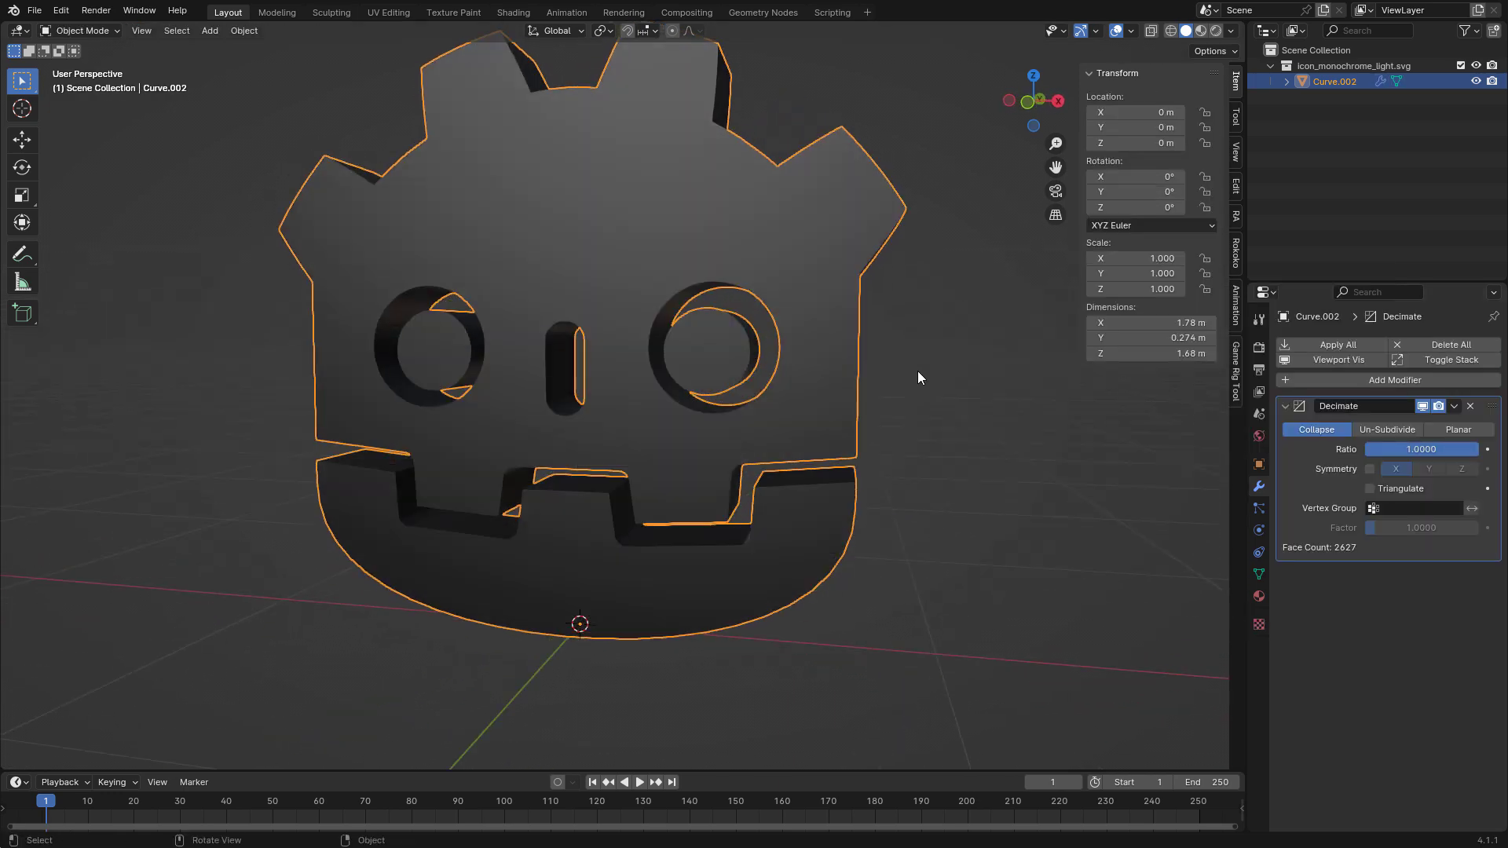
Enable Wireframe in the head mesh's viewport display settings.
click(1259, 465)
click(1337, 679)
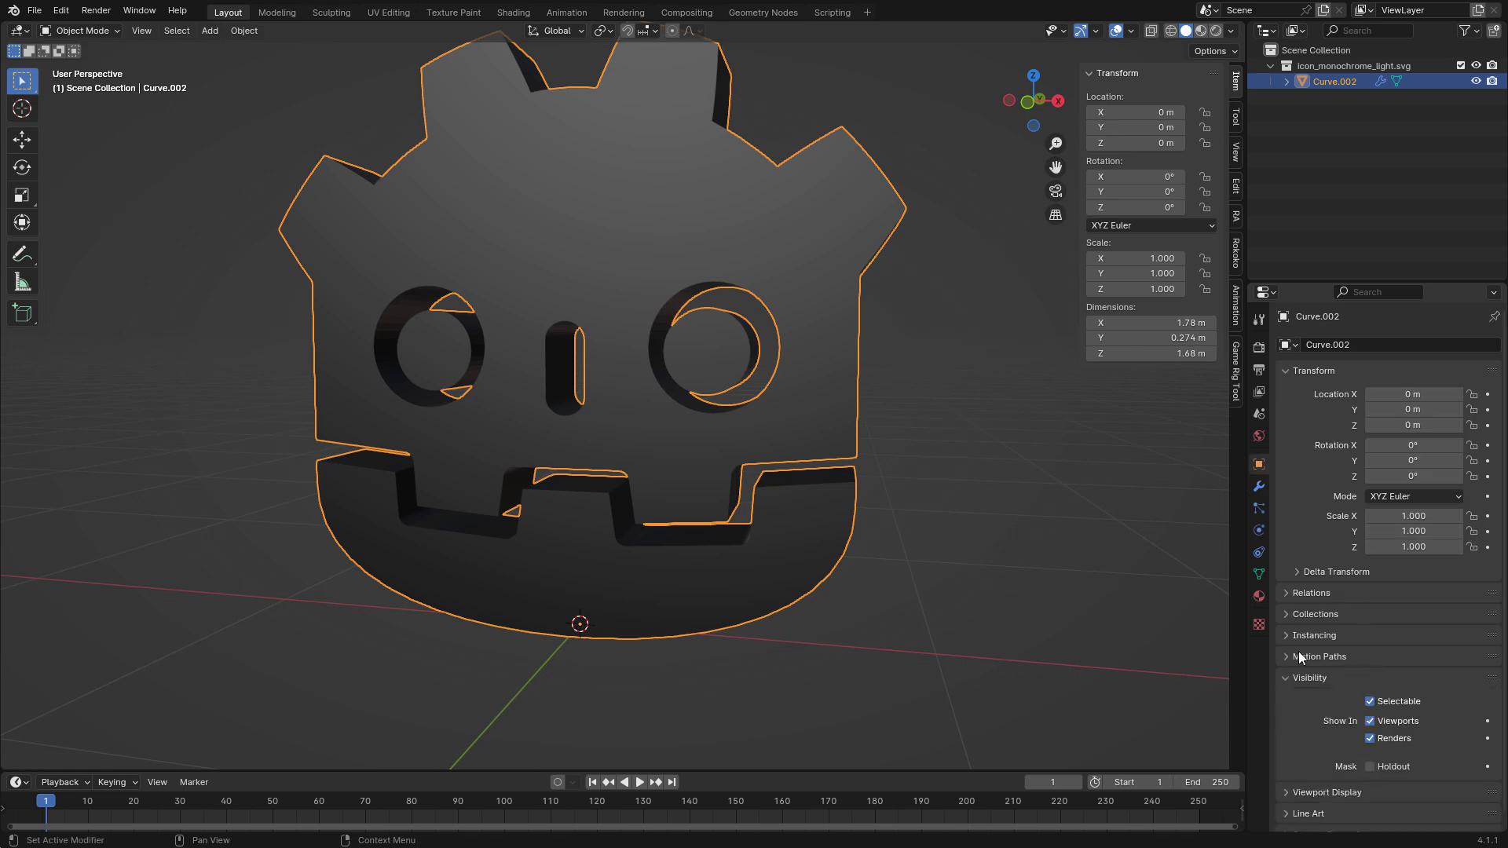
click(1310, 677)
click(1346, 699)
click(1403, 759)
click(1048, 518)
mouse_move(1048, 518)
middle_down()
mouse_move(1009, 514)
mouse_move(1022, 510)
middle_up()
key(a)
middle_drag(1023, 511, 1049, 499)
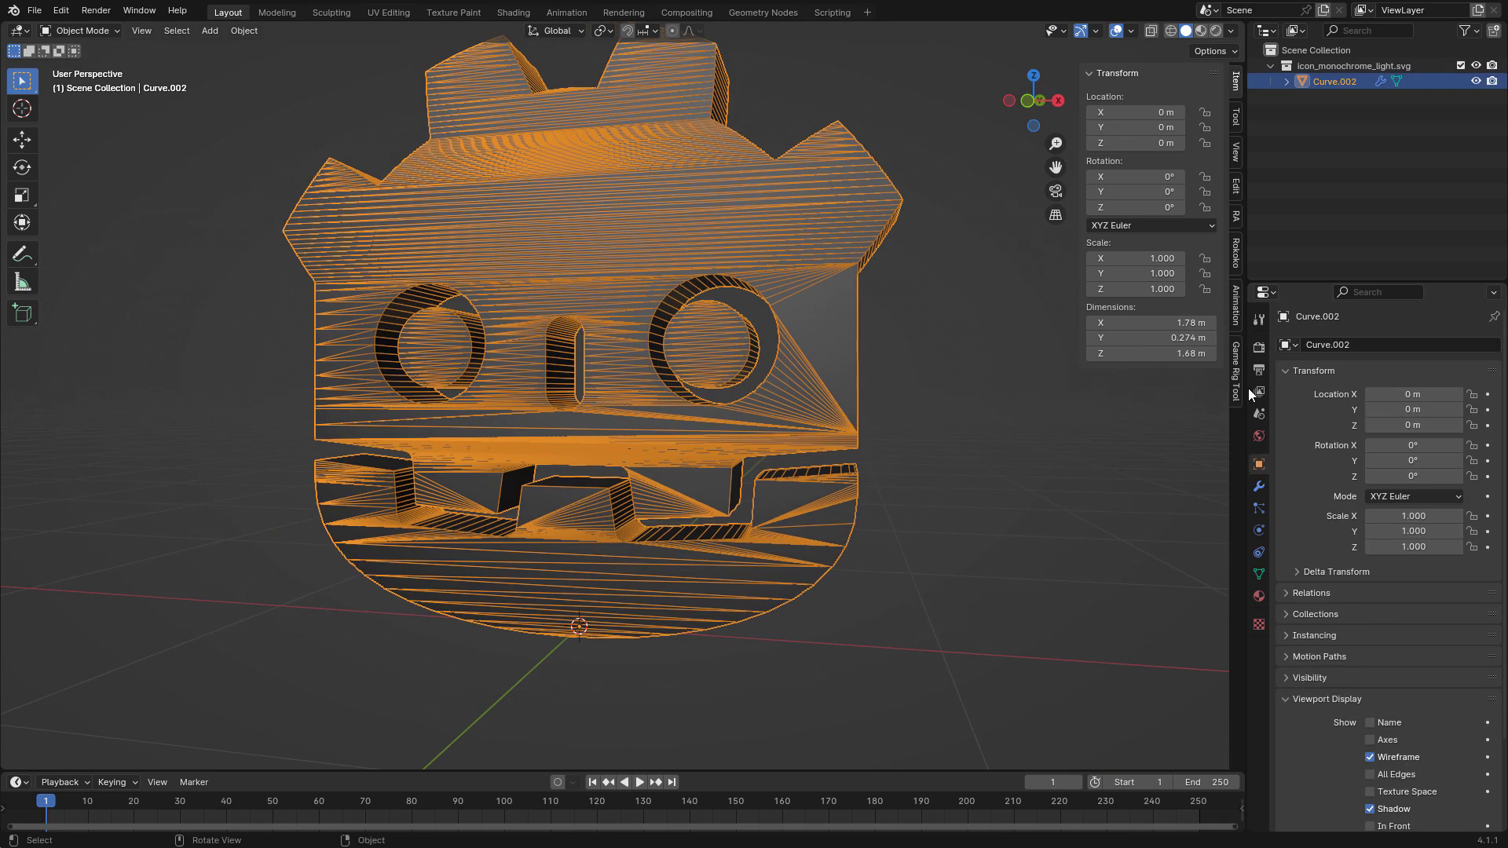
Set the Decimate modifier's collapse ratio to 0.2177.
click(1259, 508)
click(1259, 486)
drag(1437, 449, 1348, 449)
middle_drag(909, 451, 1028, 443)
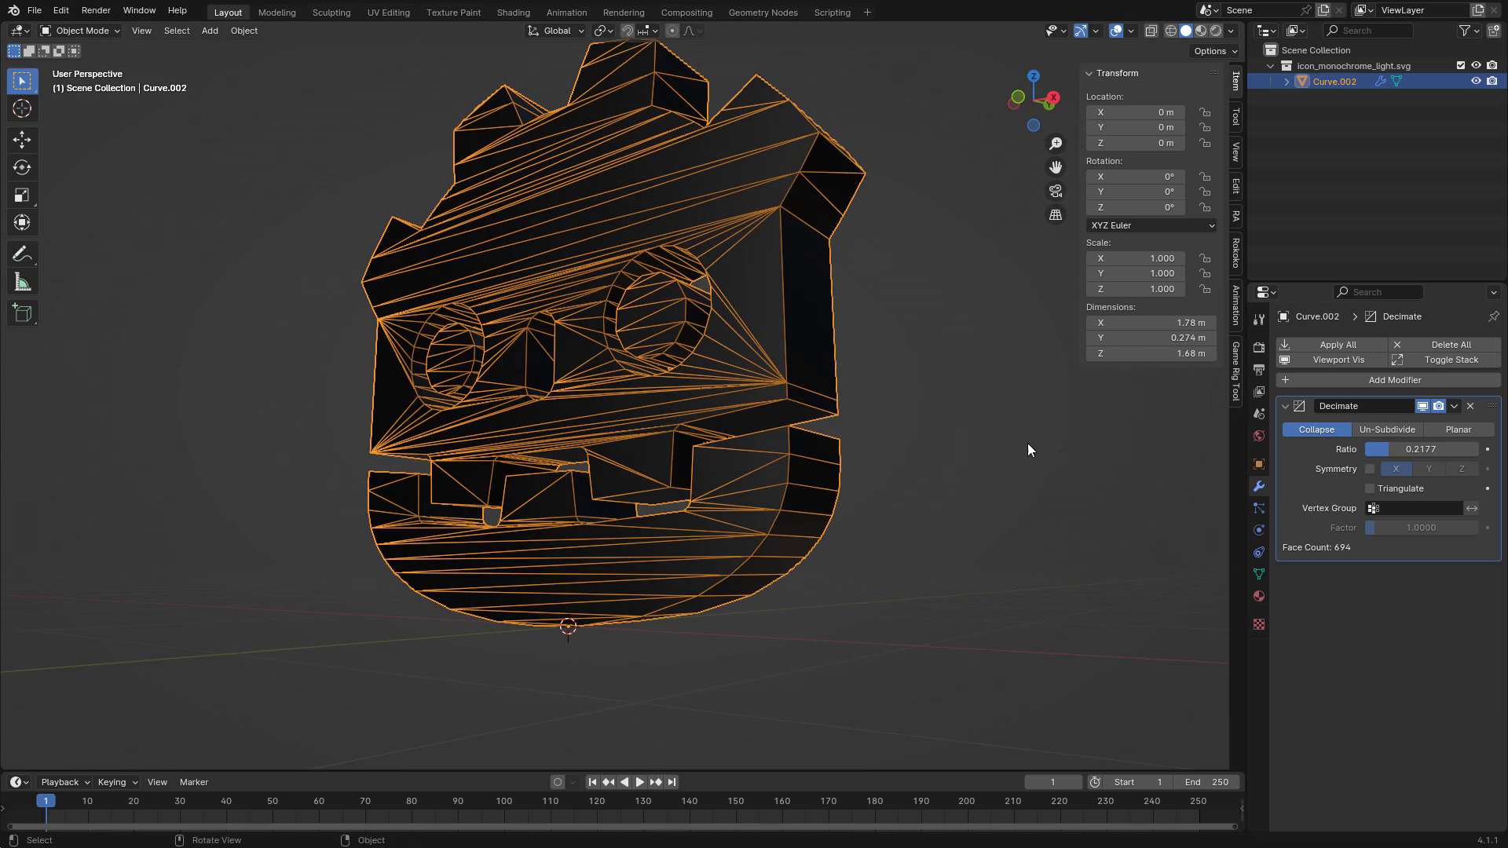
Convert the decimated head to a mesh so that the modifier is baked into its geometry.
right_click(686, 355)
mouse_move(680, 351)
click(772, 366)
middle_drag(877, 390, 1005, 503)
scroll(943, 413, down, 1)
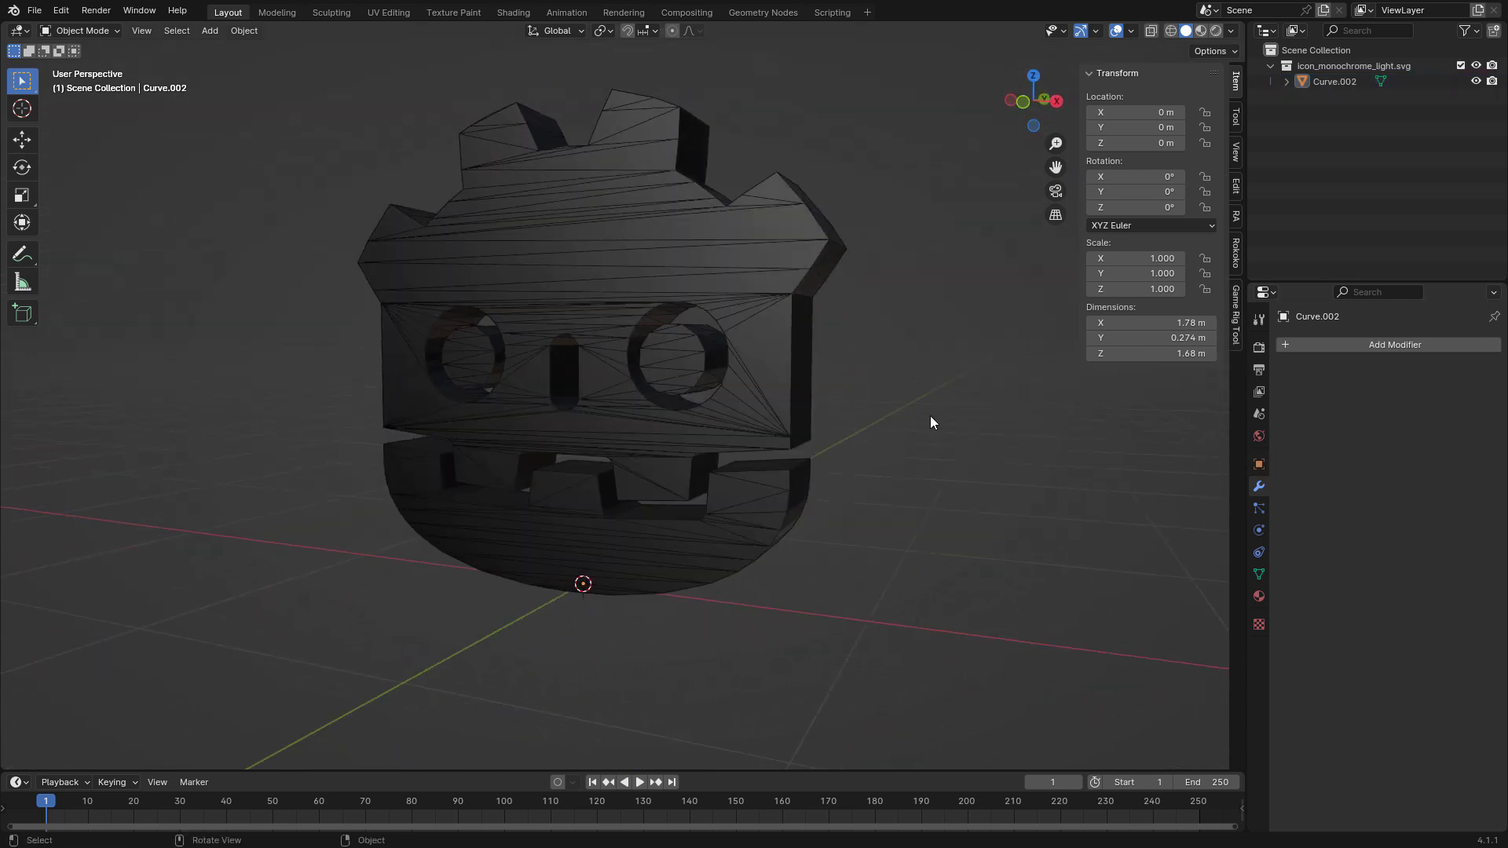
Scale the head mesh up uniformly to about 5.308.
middle_drag(848, 420, 791, 428)
scroll(707, 391, down, 4)
click(694, 387)
scroll(694, 386, down, 2)
middle_drag(695, 390, 760, 442)
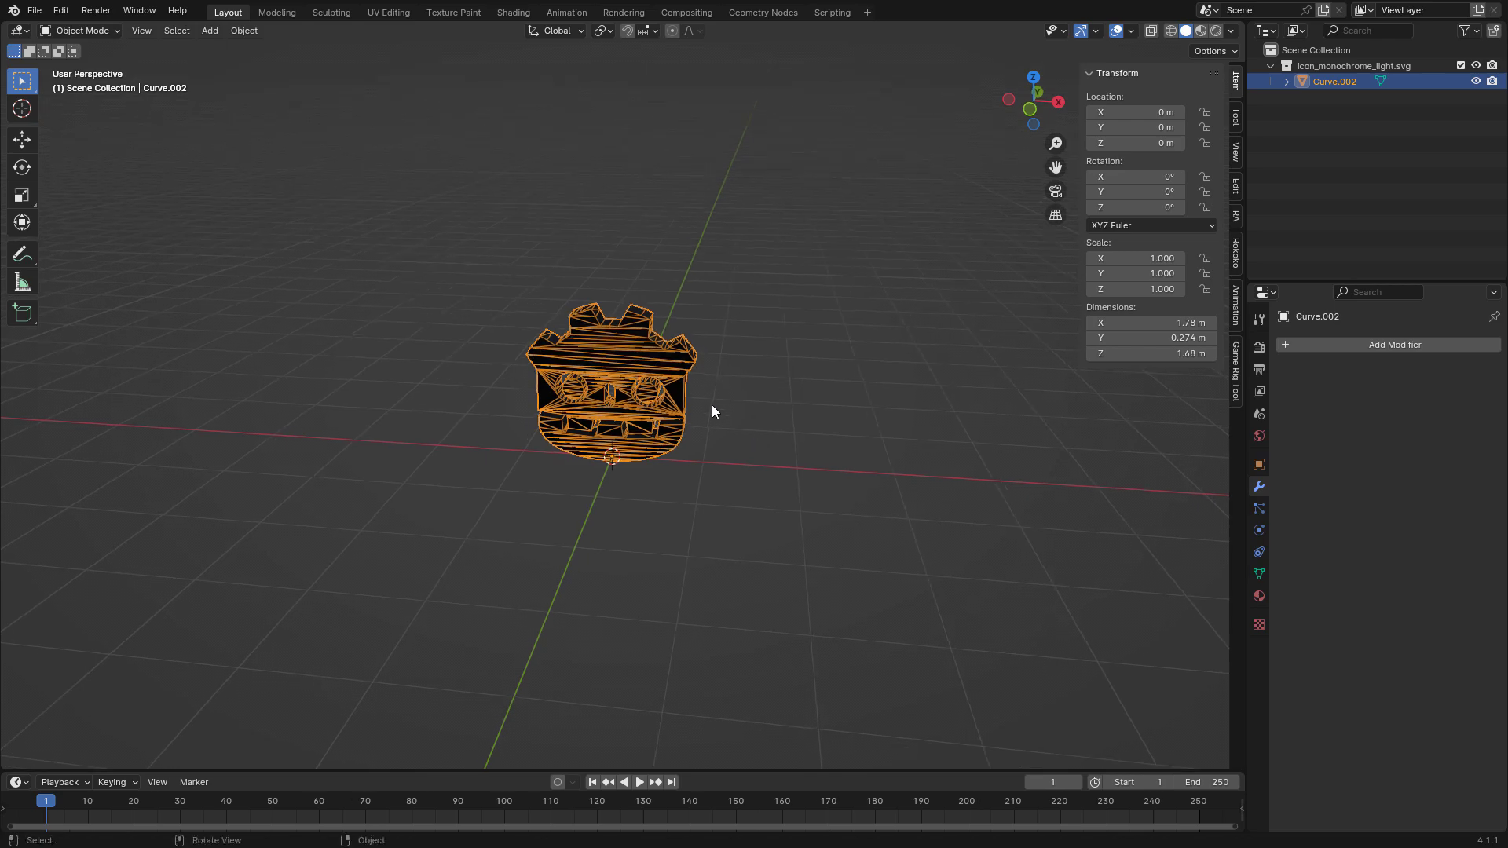
drag(690, 377, 644, 373)
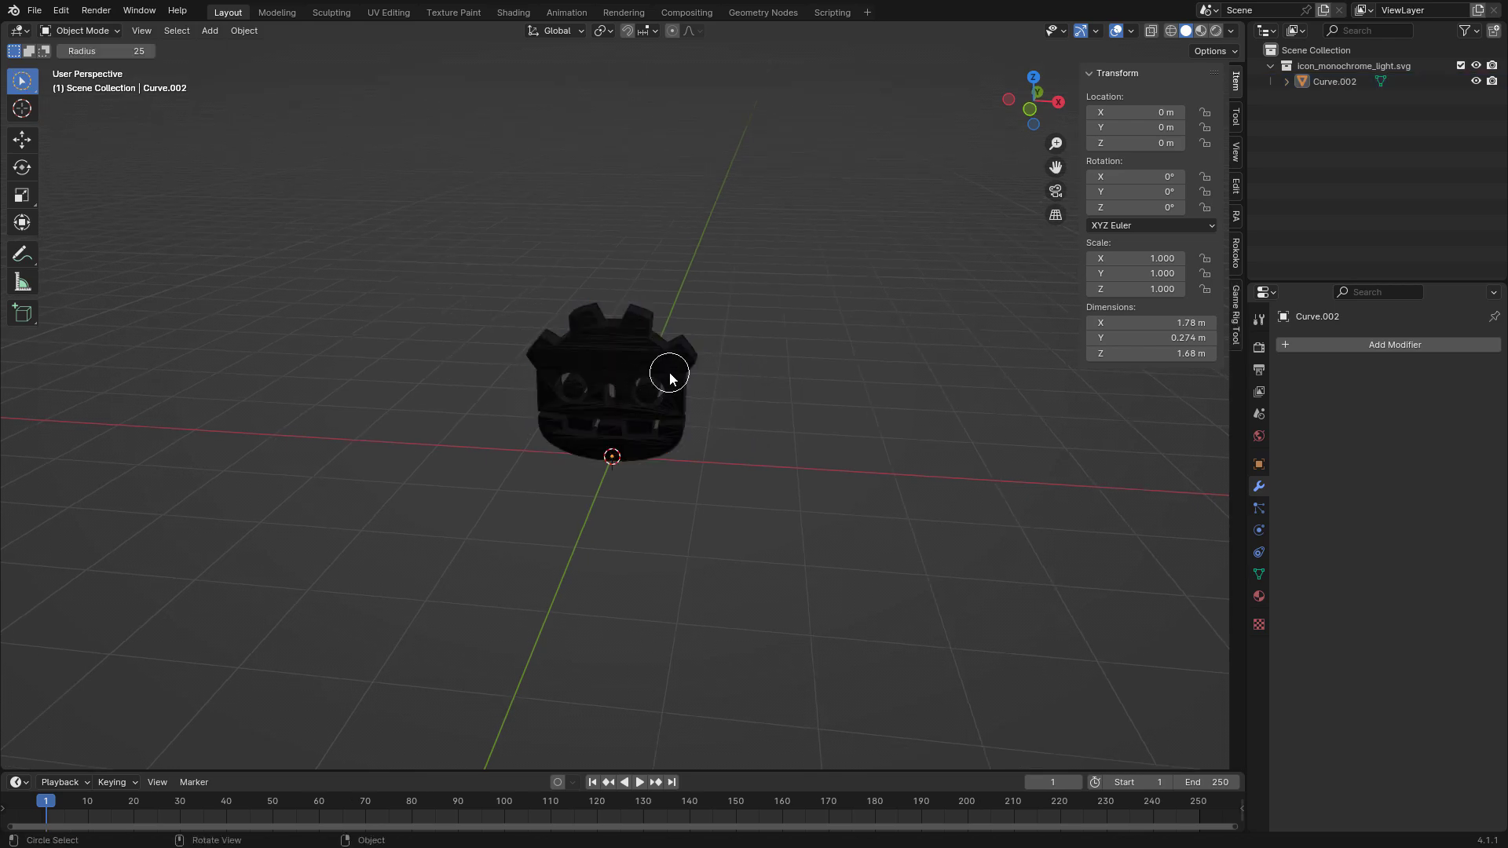
click(669, 374)
key(s)
click(1037, 176)
scroll(1029, 189, down, 3)
shift+middle_drag(949, 292, 848, 459)
Run Cell Fracture on the head using Own Particles as the point source and a source limit of 100.
click(799, 355)
click(242, 31)
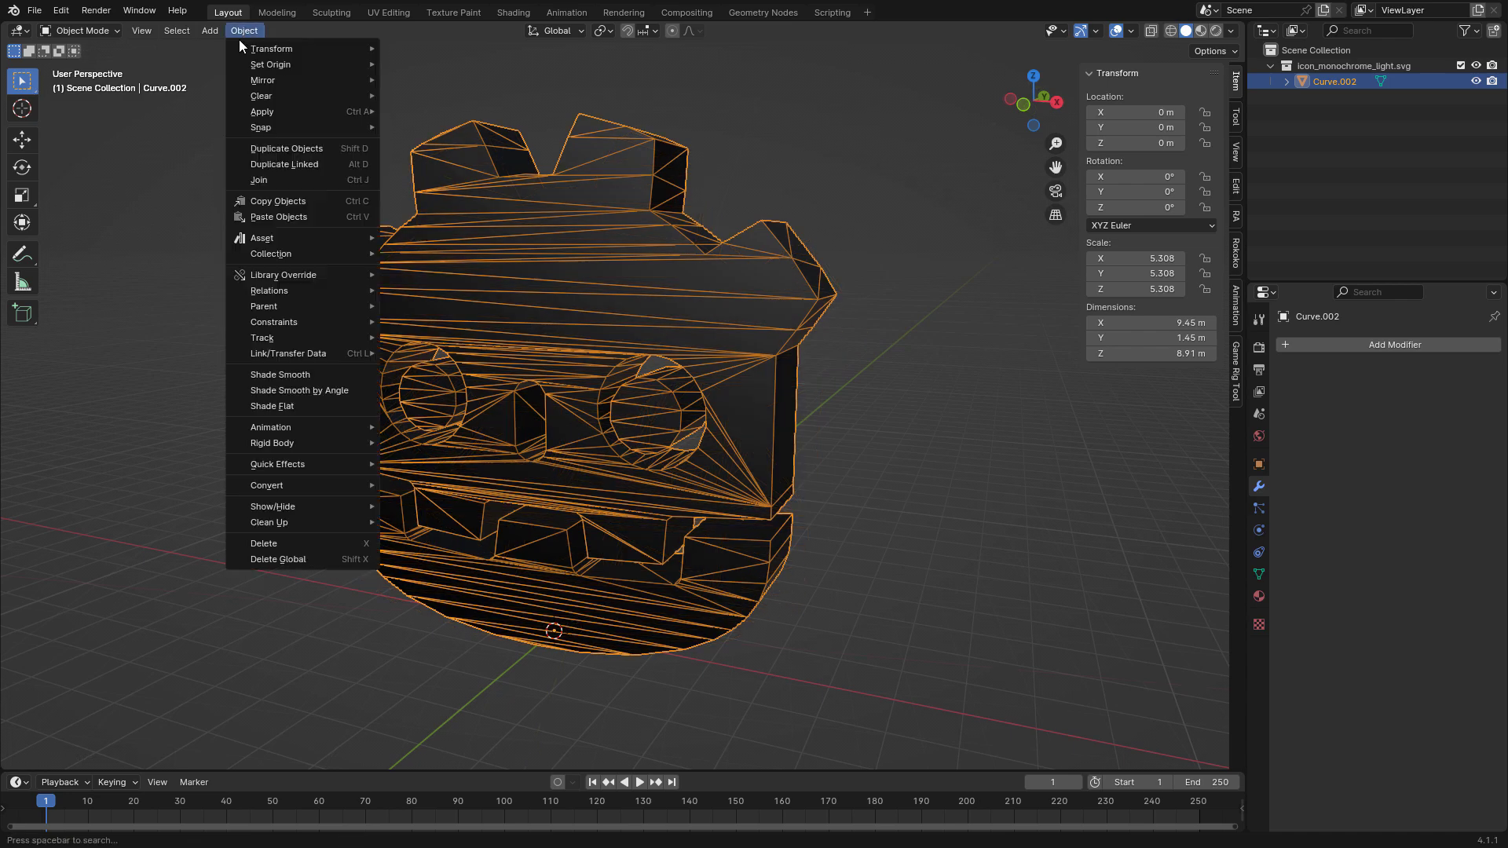
mouse_move(365, 470)
click(458, 531)
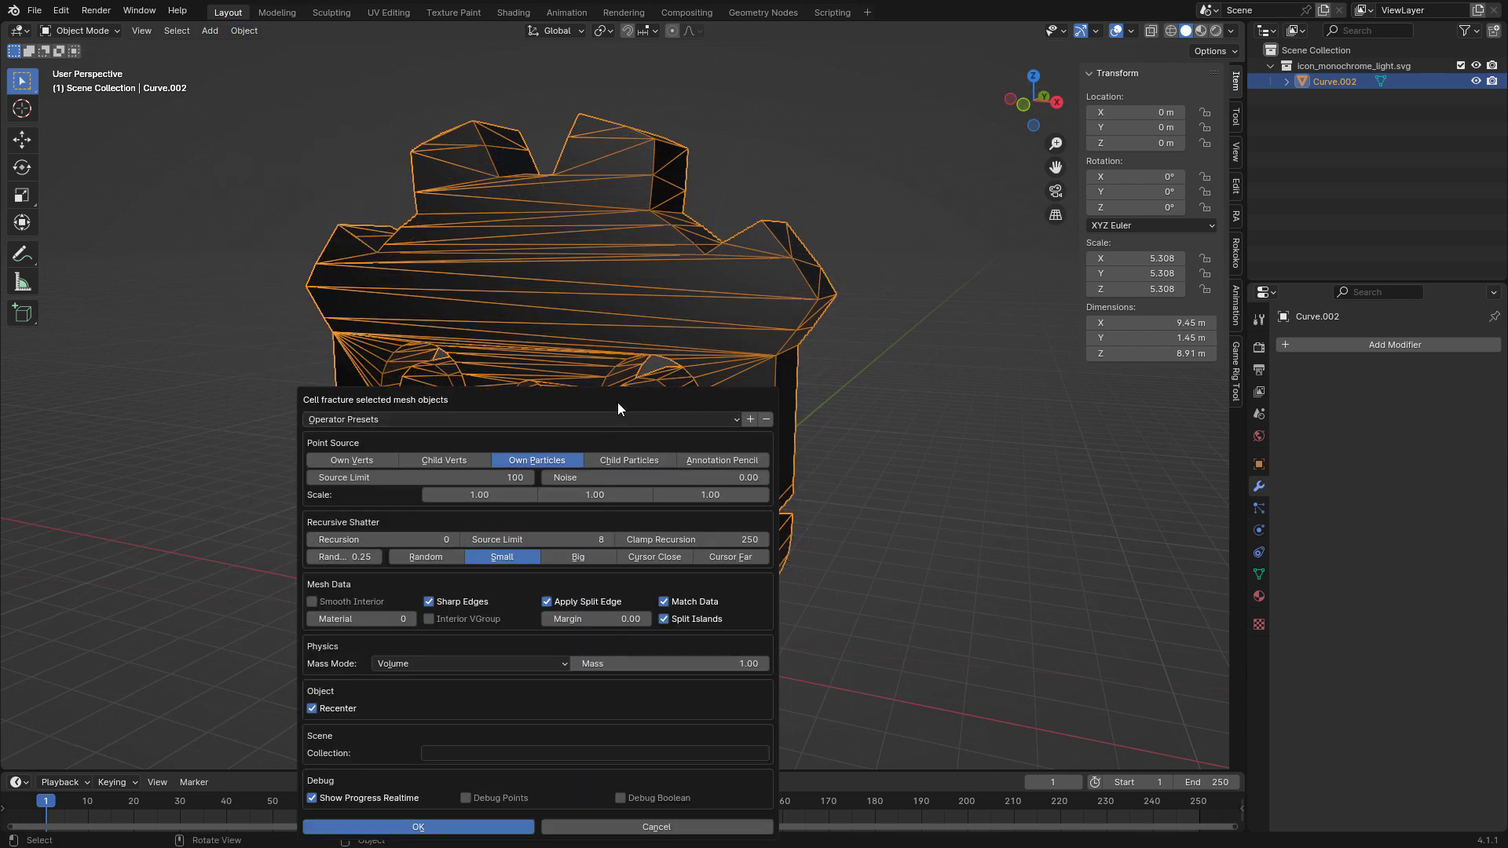
drag(618, 402, 1010, 357)
click(889, 632)
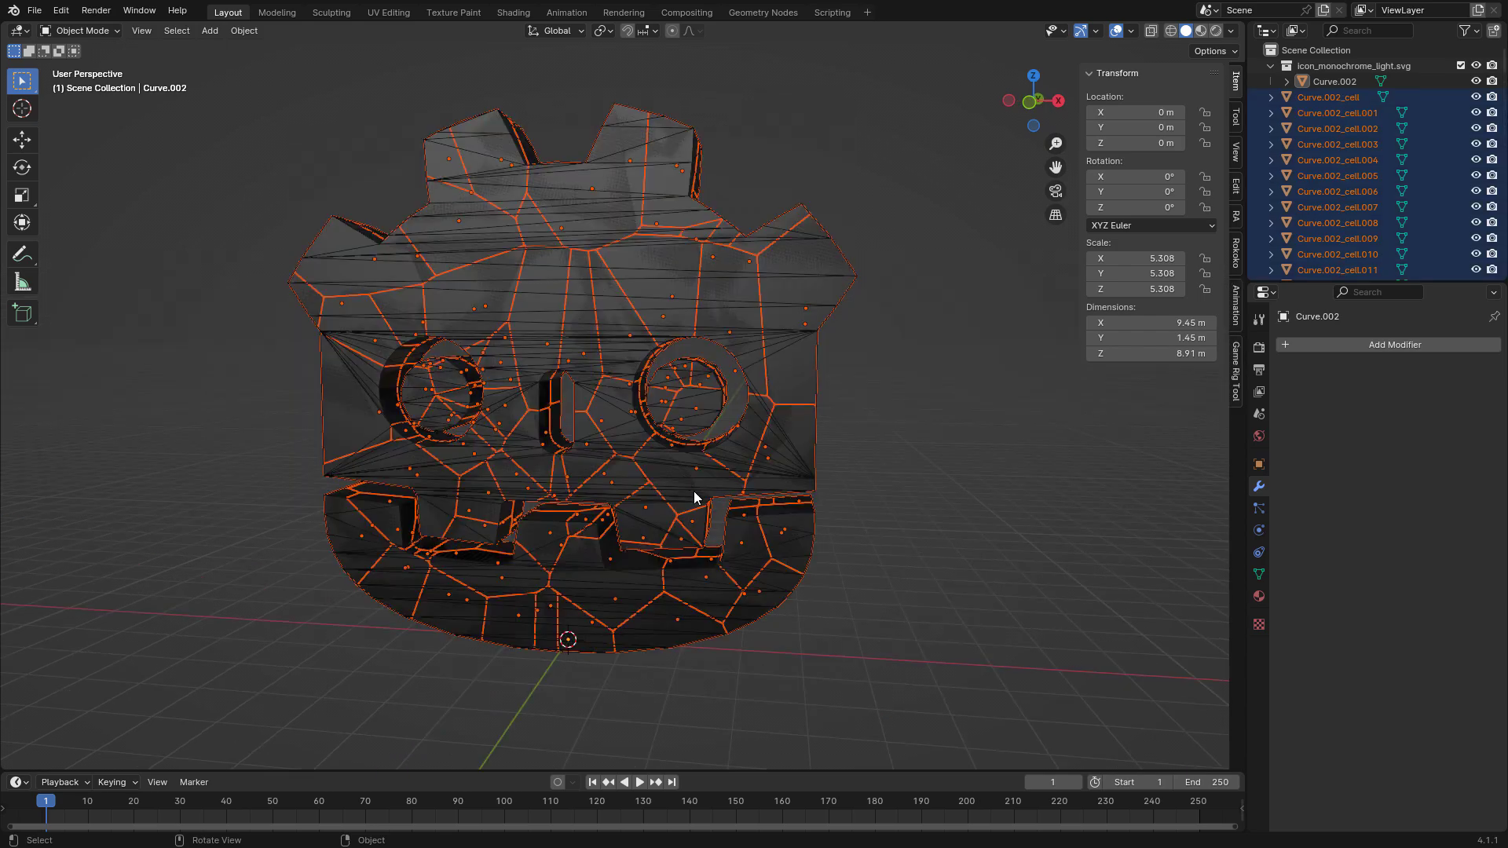
middle_drag(694, 493, 861, 459)
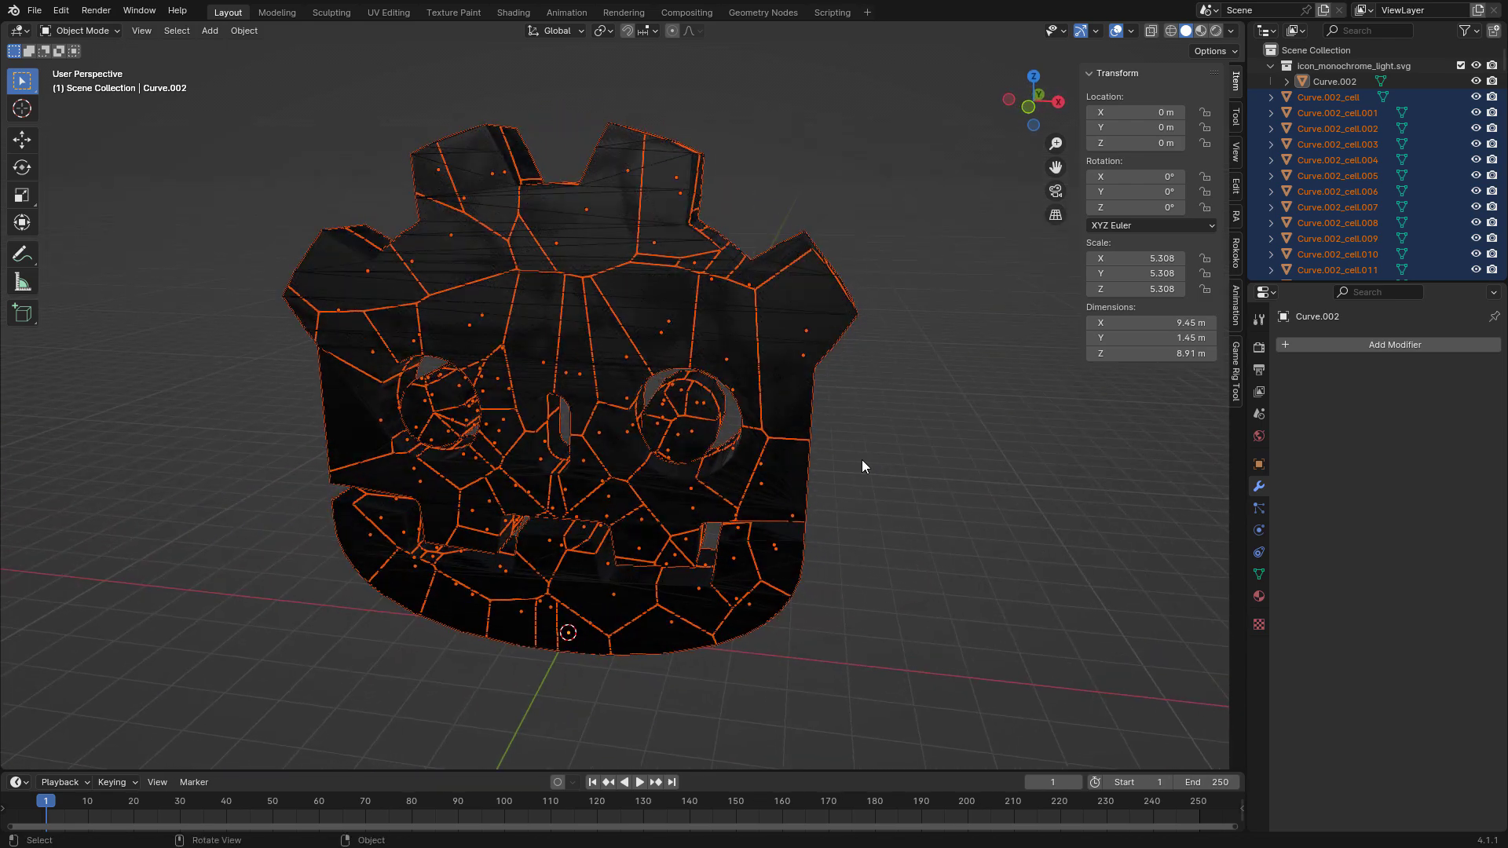
Delete the original unfractured Curve.002 object.
click(1327, 82)
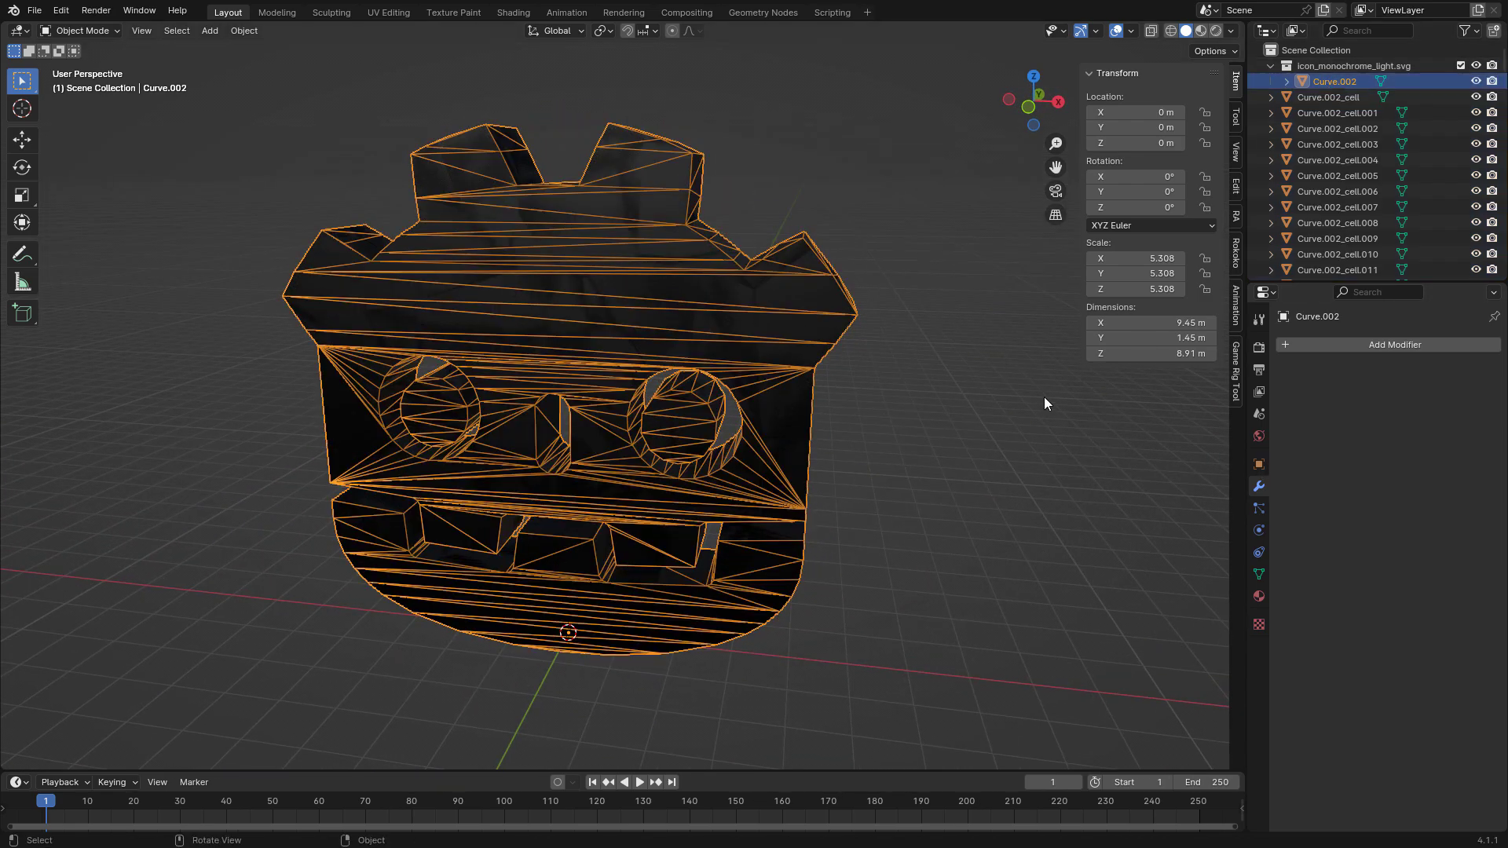
key(Delete)
middle_drag(846, 472, 892, 376)
Try moving a single shard away from the head, and undo the move.
click(837, 313)
middle_drag(839, 314, 748, 399)
key(g)
click(557, 377)
middle_drag(556, 377, 774, 384)
key(ctrl+z)
click(820, 236)
Merge the vertices of all the shards by distance in Edit Mode, and return to Object Mode.
drag(839, 147, 289, 712)
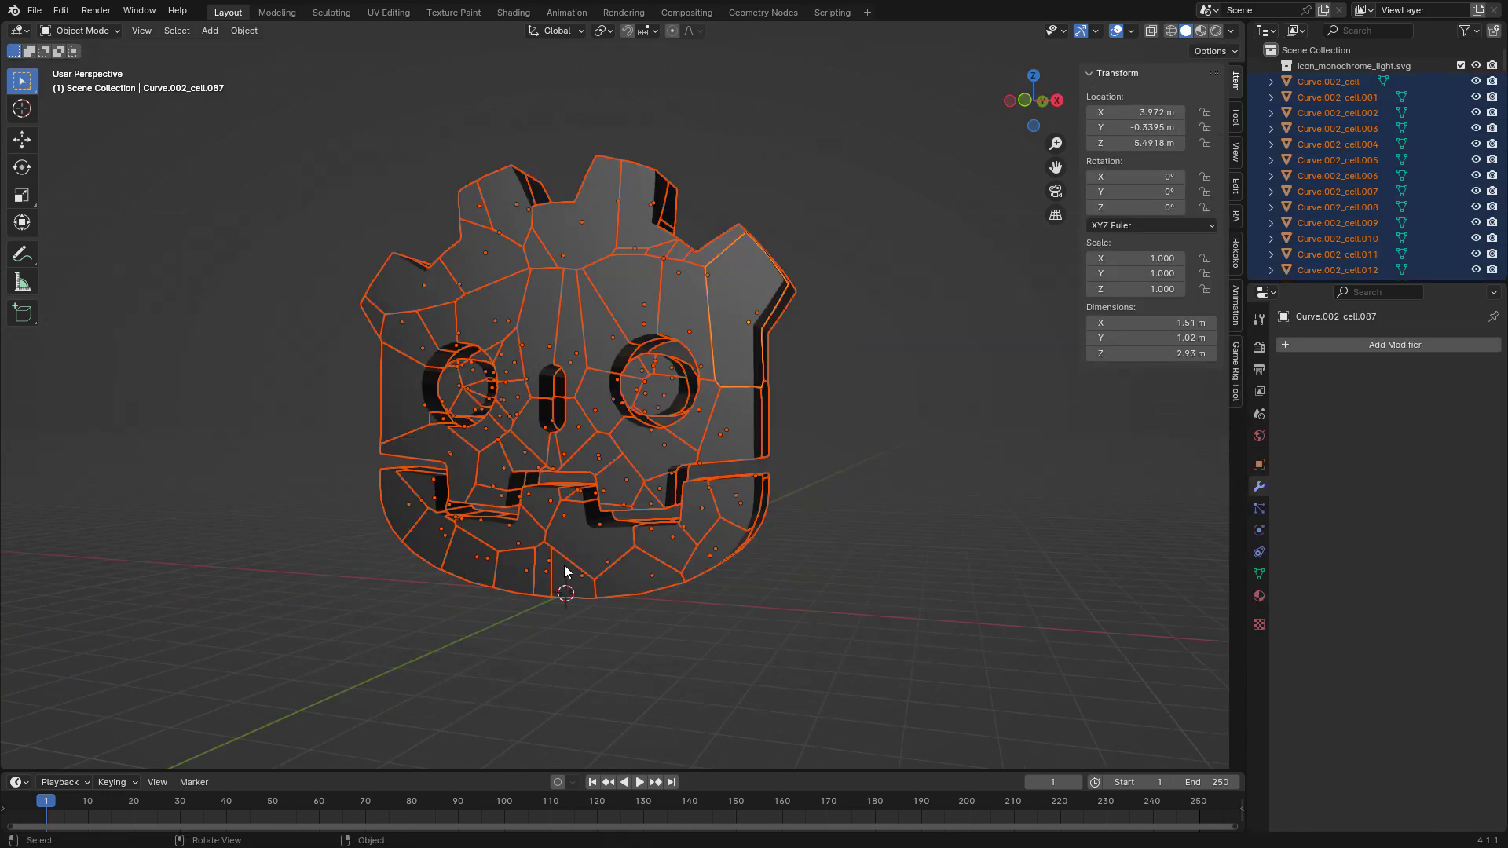
click(798, 509)
middle_drag(798, 508, 809, 529)
key(a)
scroll(799, 526, up, 2)
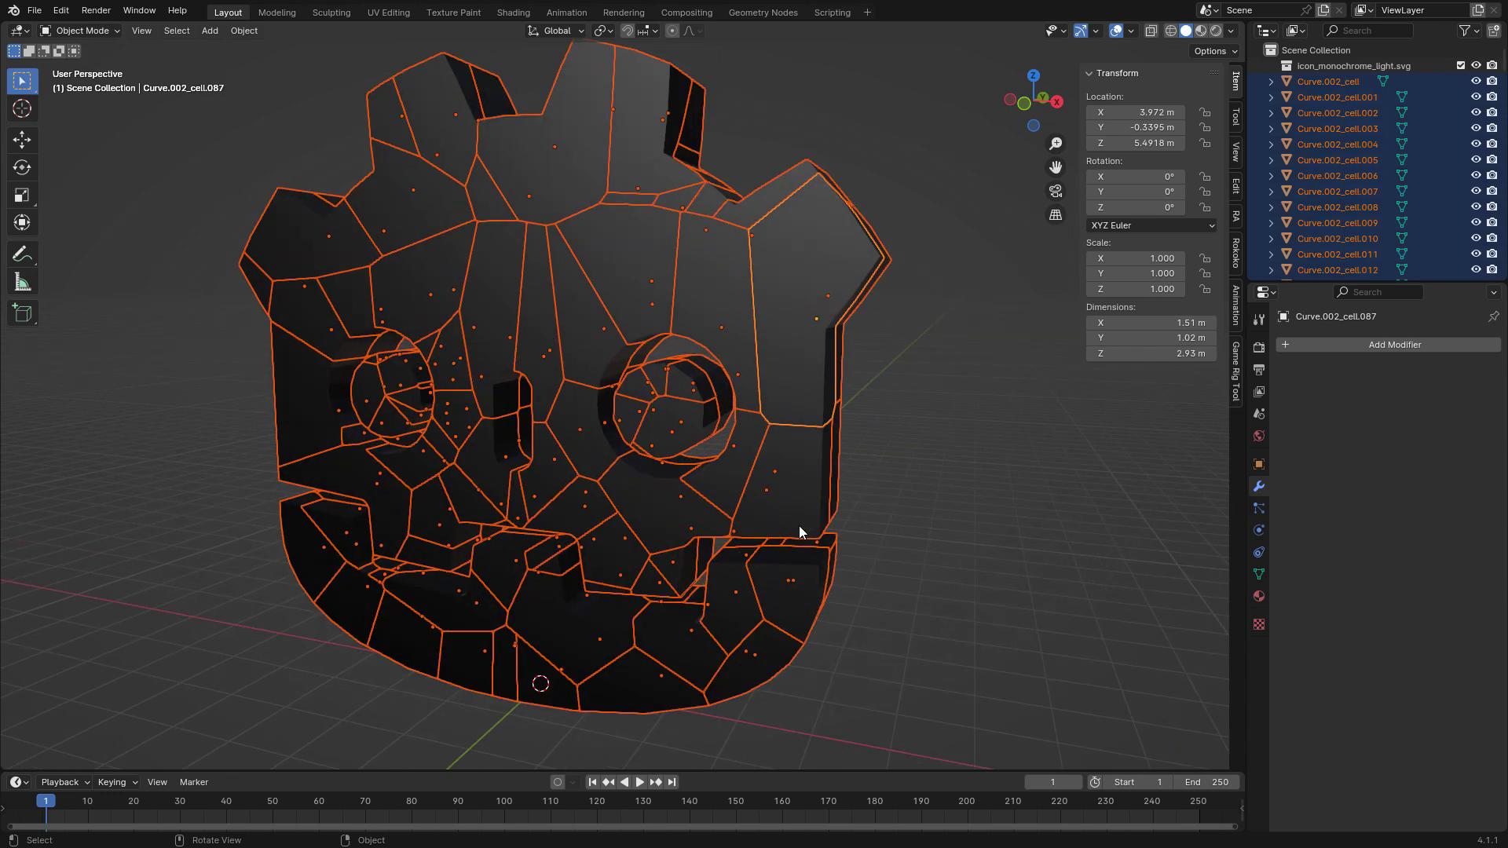
scroll(798, 531, down, 1)
key(Tab)
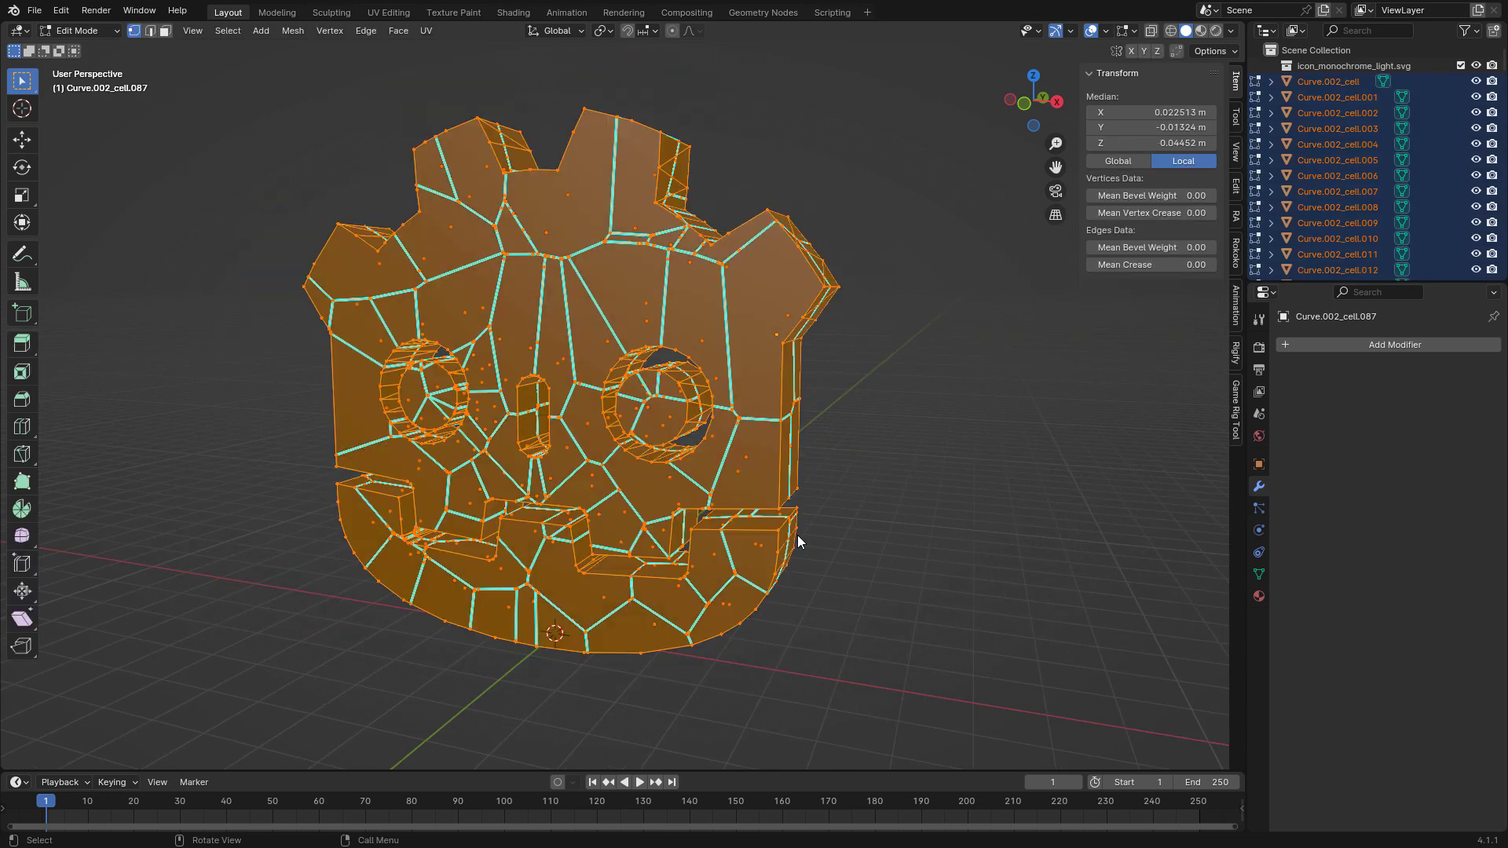
right_click(823, 489)
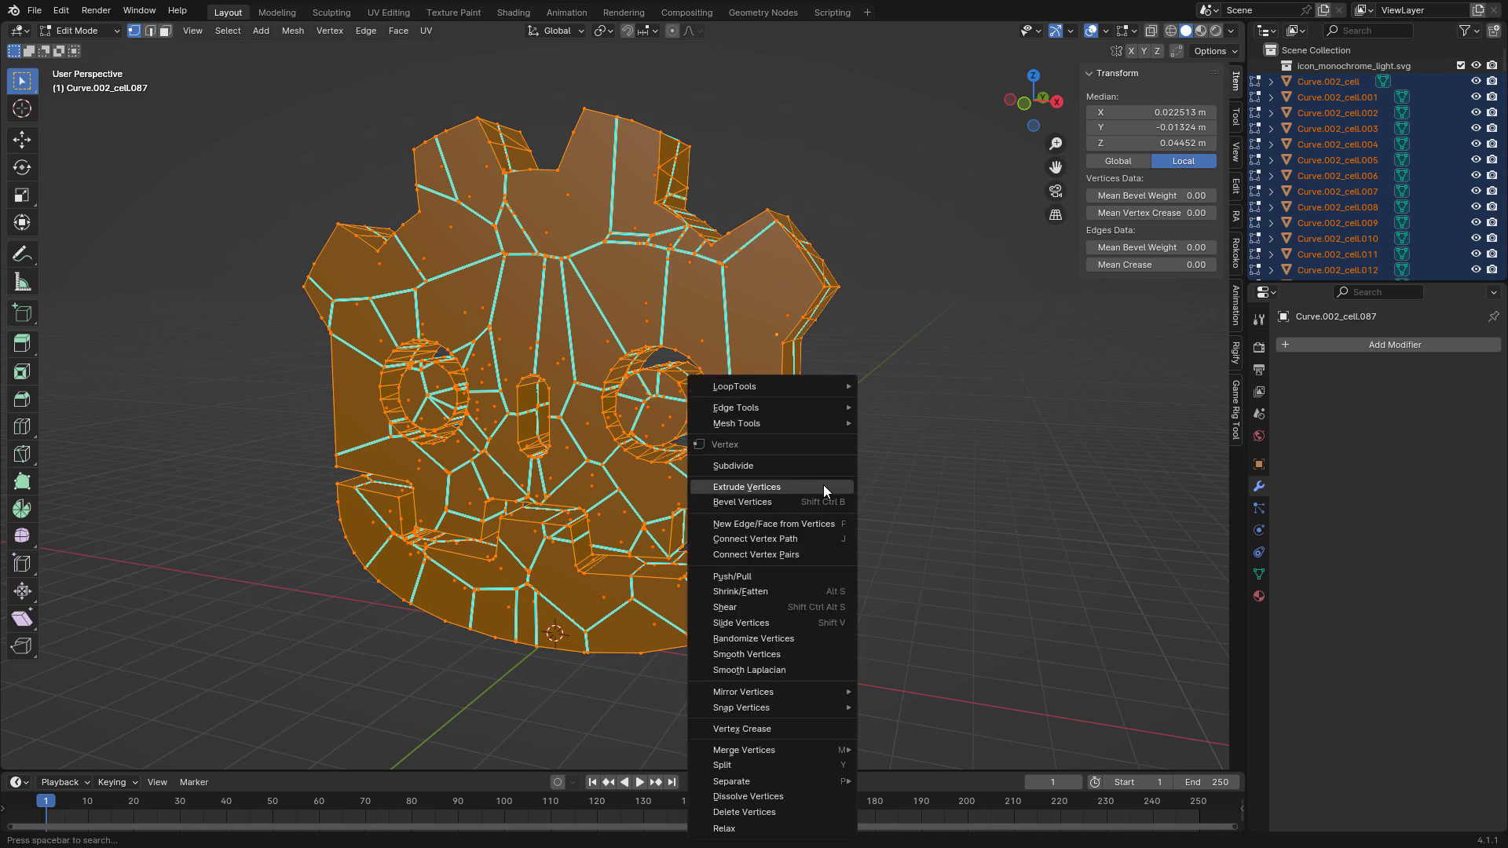
mouse_move(794, 752)
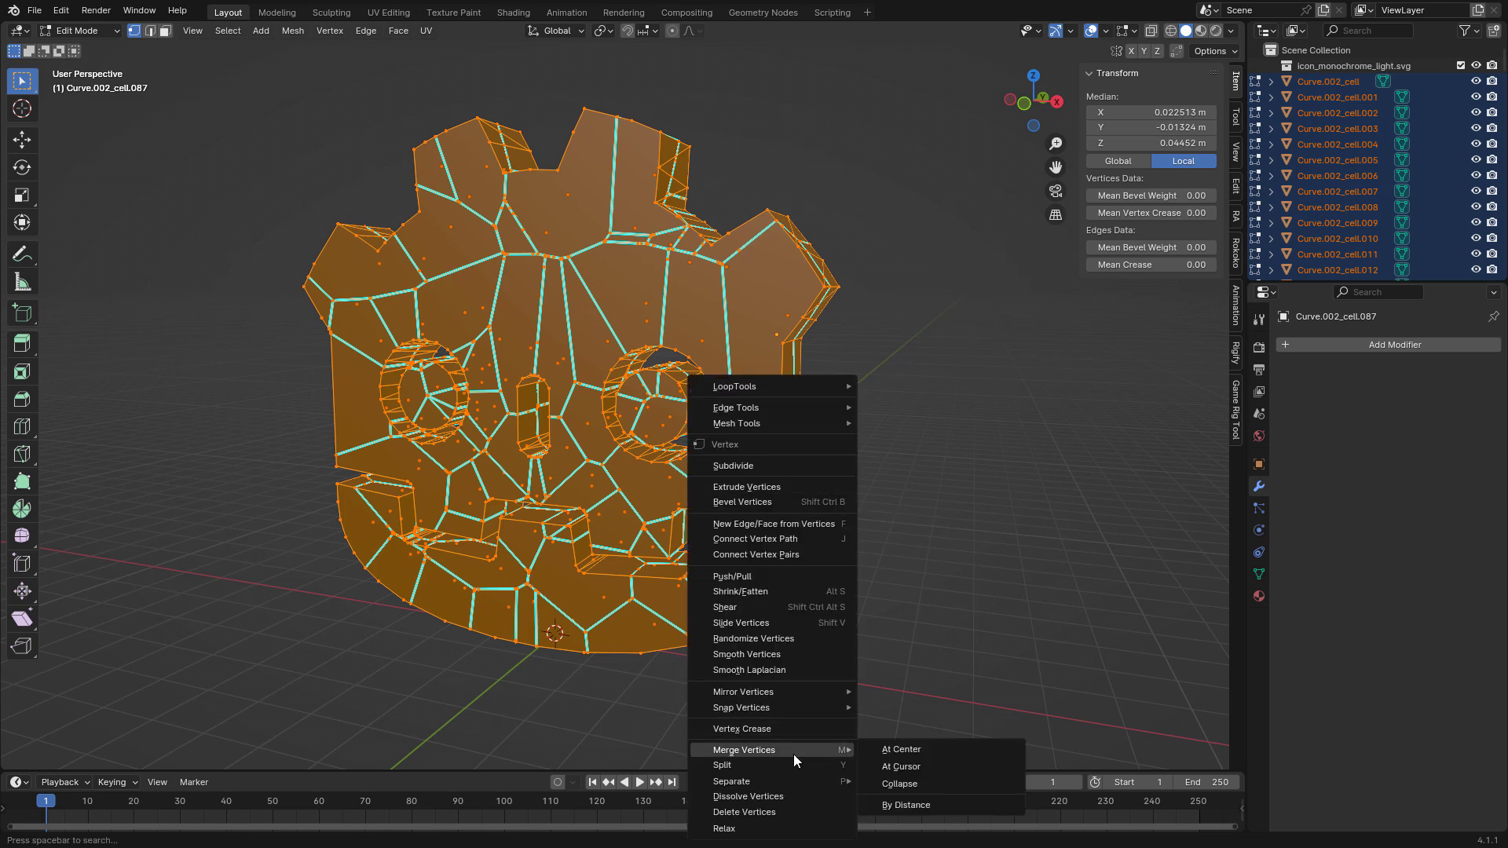
click(912, 805)
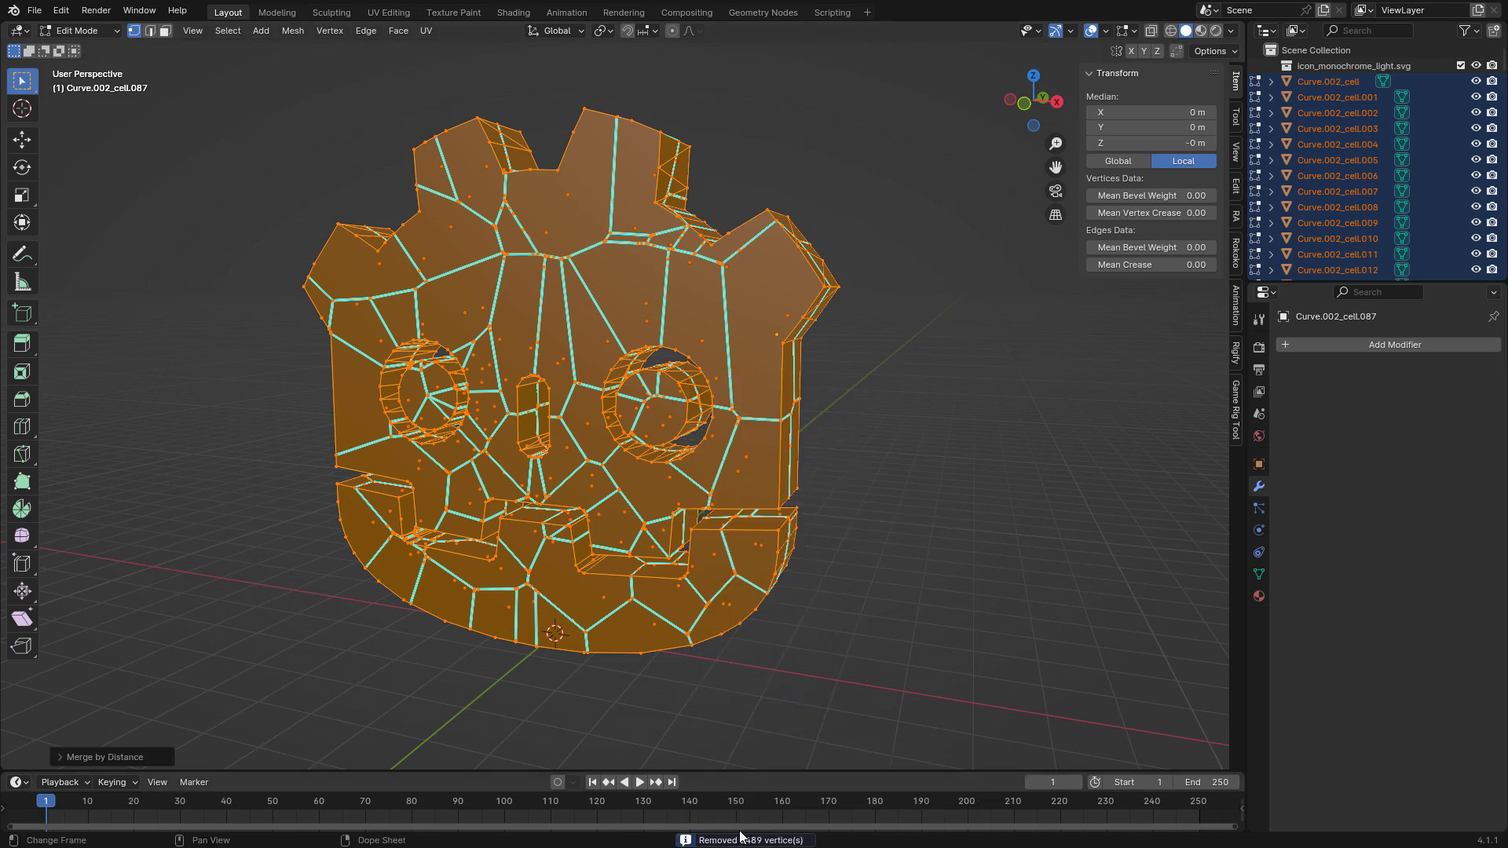
click(514, 697)
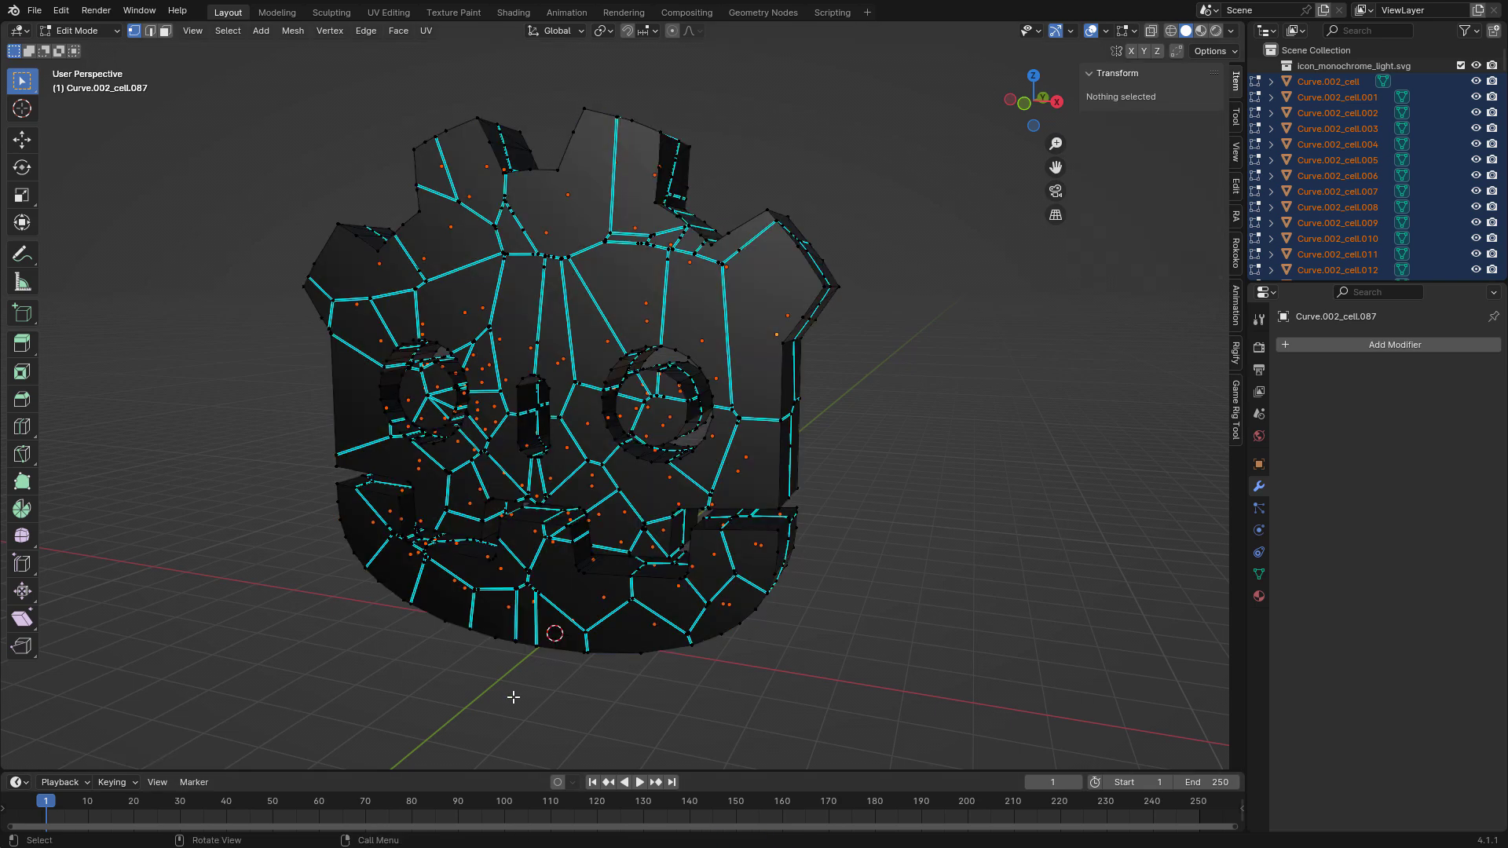
key(Tab)
Check the shards' normals with the Face Orientation overlay, and turn the overlay off again.
click(823, 378)
click(788, 374)
middle_drag(815, 458, 895, 454)
click(1131, 31)
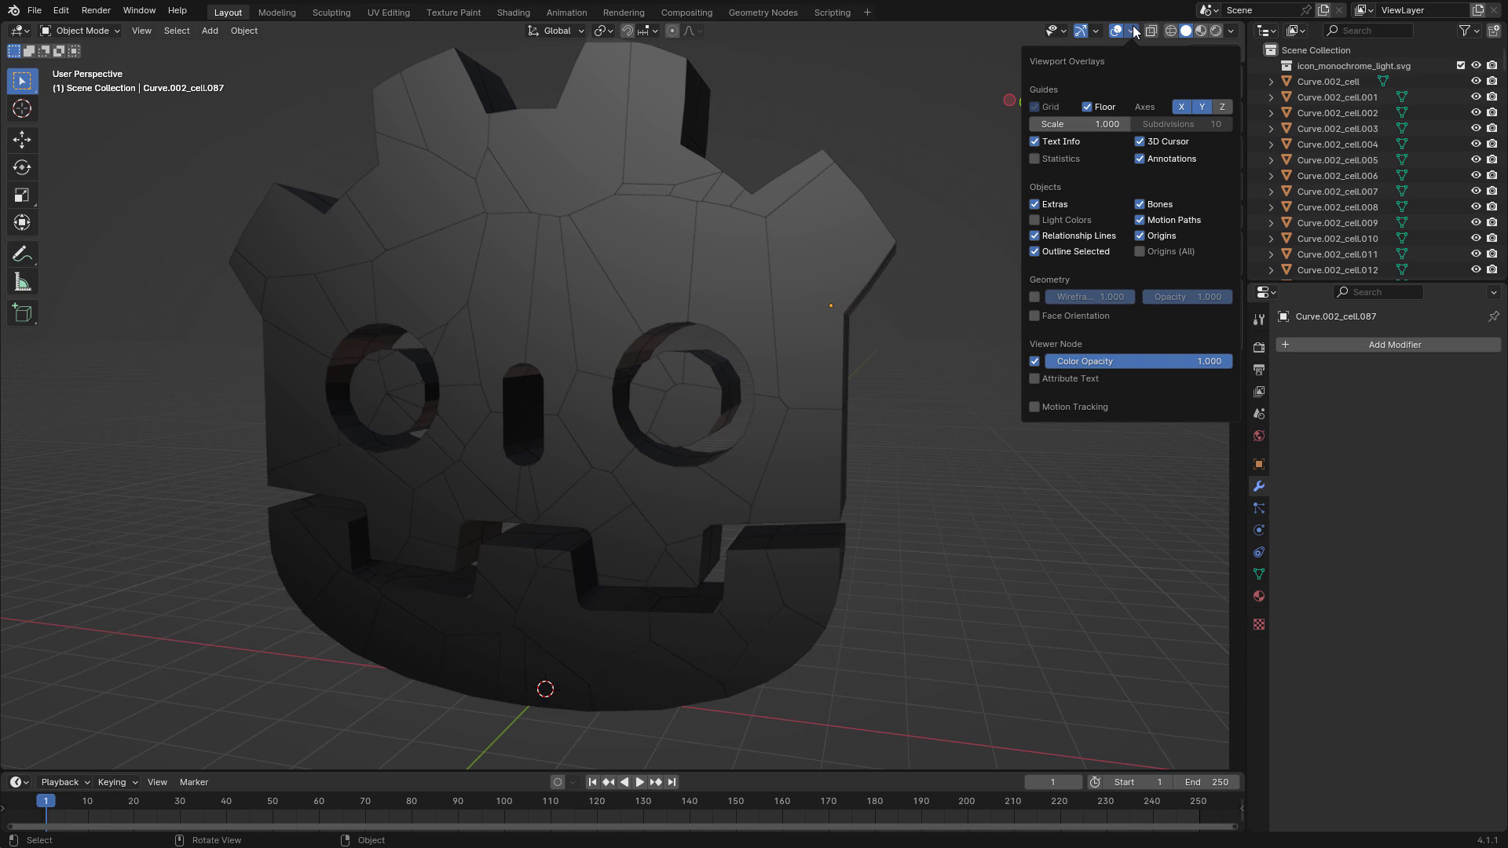
click(1035, 316)
middle_drag(600, 367, 550, 369)
click(1132, 31)
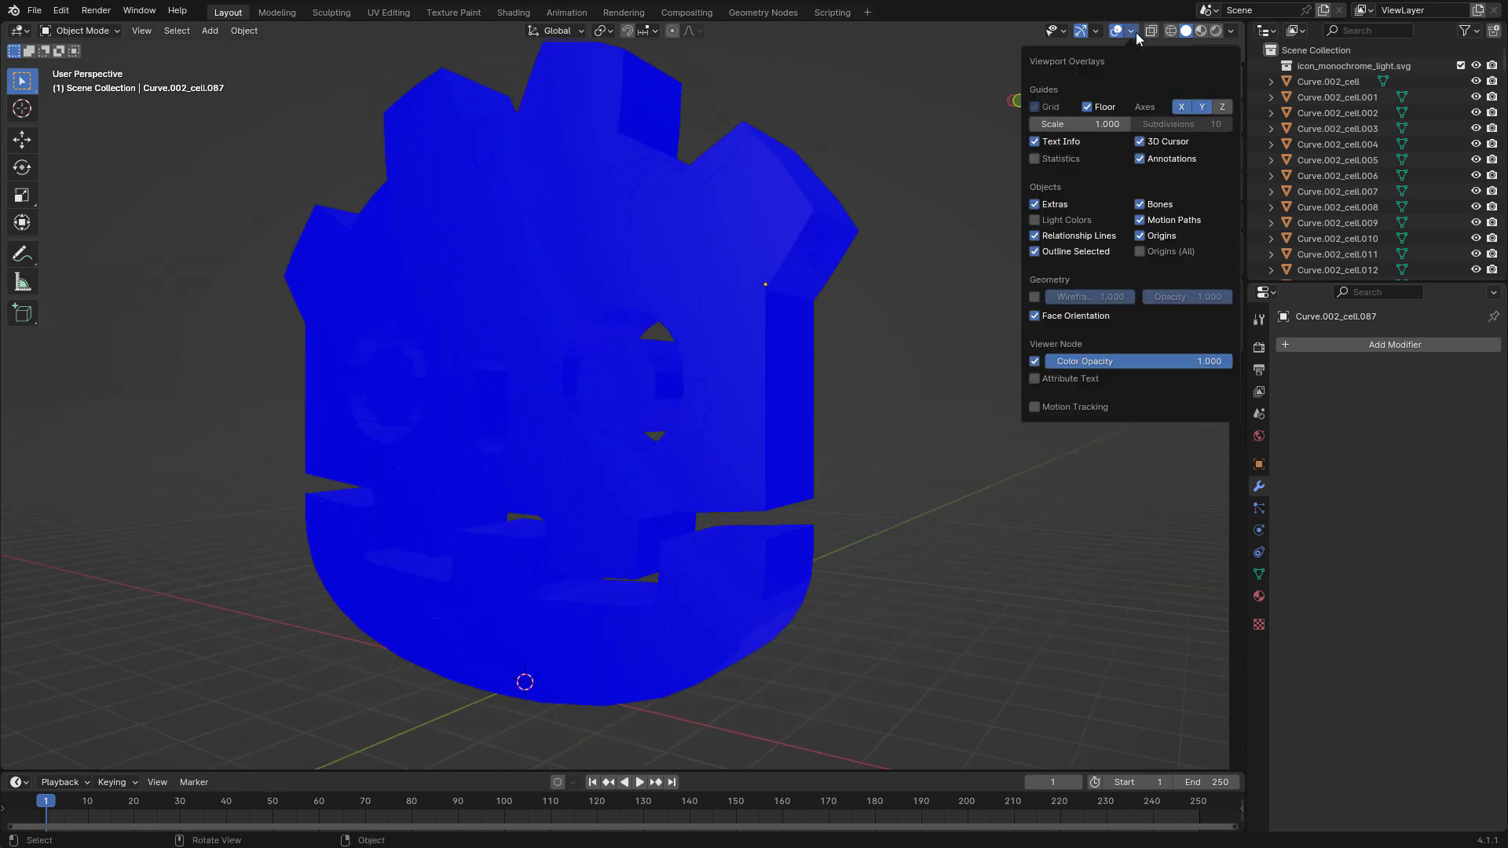
click(1034, 317)
middle_drag(913, 383, 971, 382)
scroll(966, 379, down, 1)
Join all the shards into one object, with the shard above the eye as the active object.
click(676, 285)
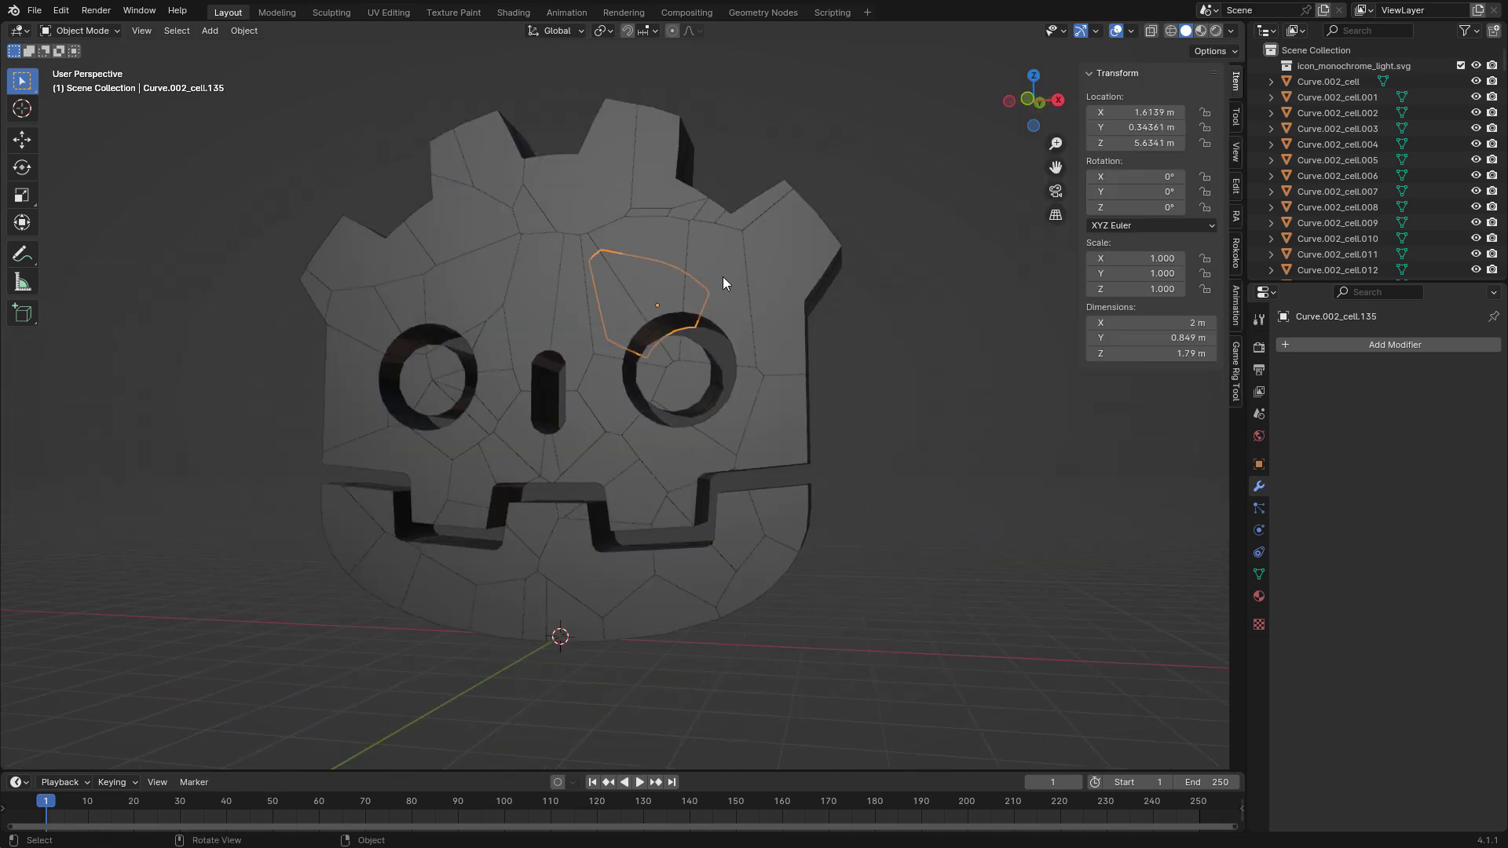
key(a)
key(ctrl+j)
scroll(883, 455, up, 3)
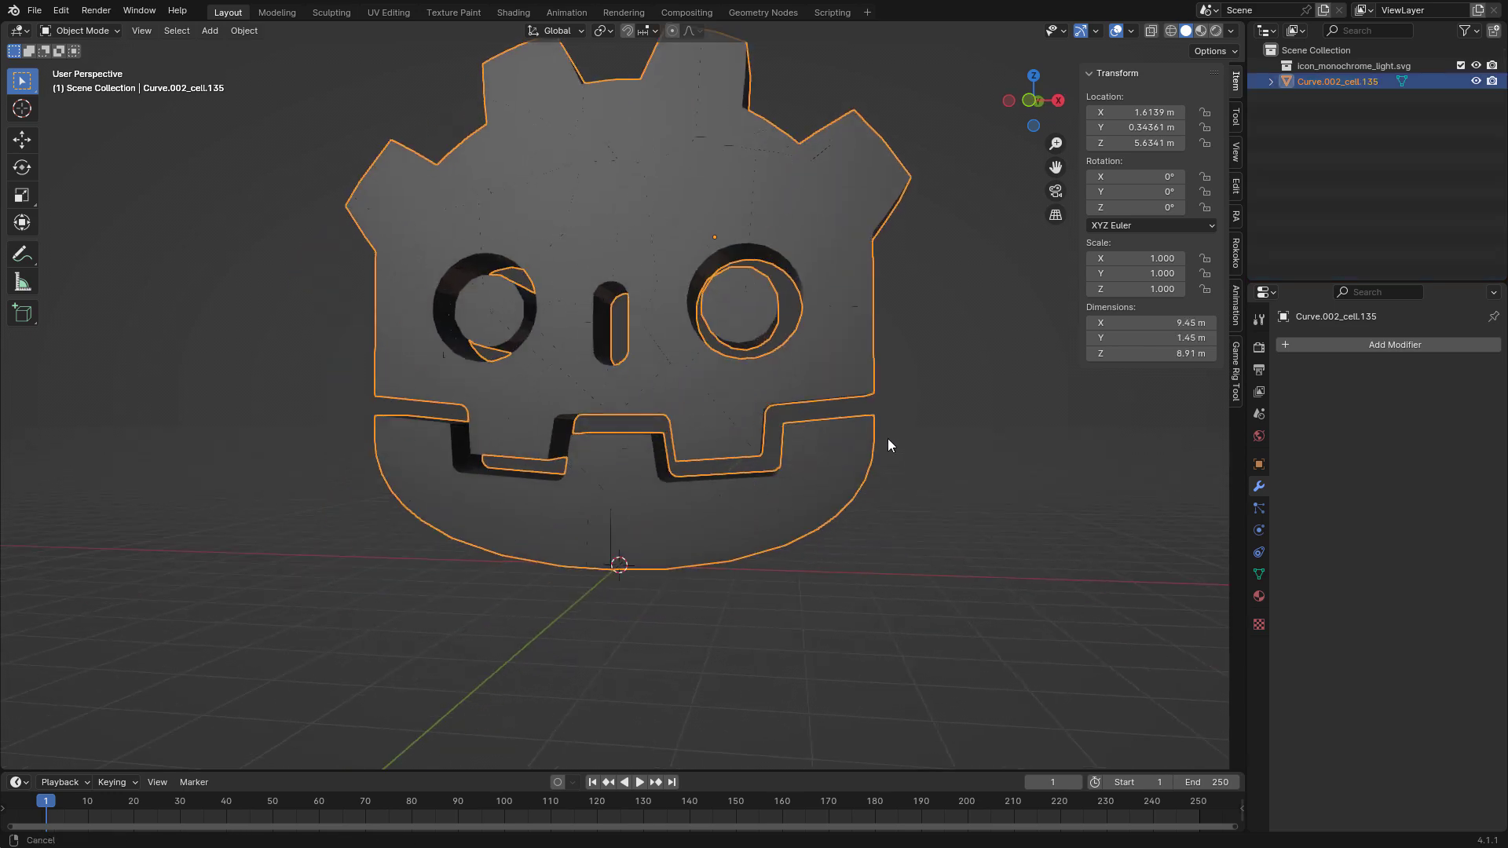
Scale the joined head down uniformly to about 0.193 in the front view.
key(KP_1)
key(s)
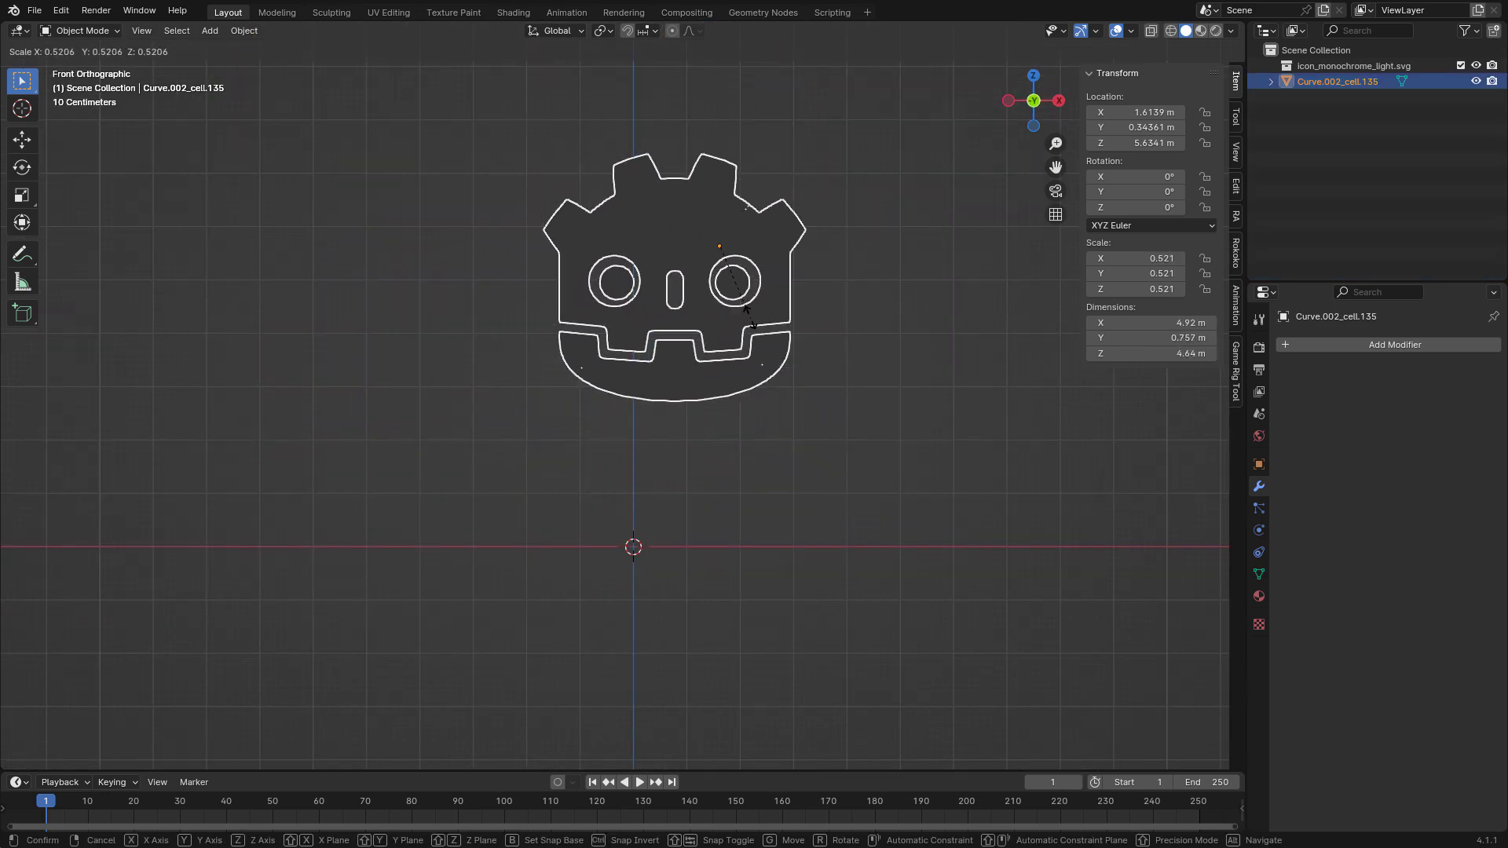
click(730, 275)
scroll(786, 299, up, 2)
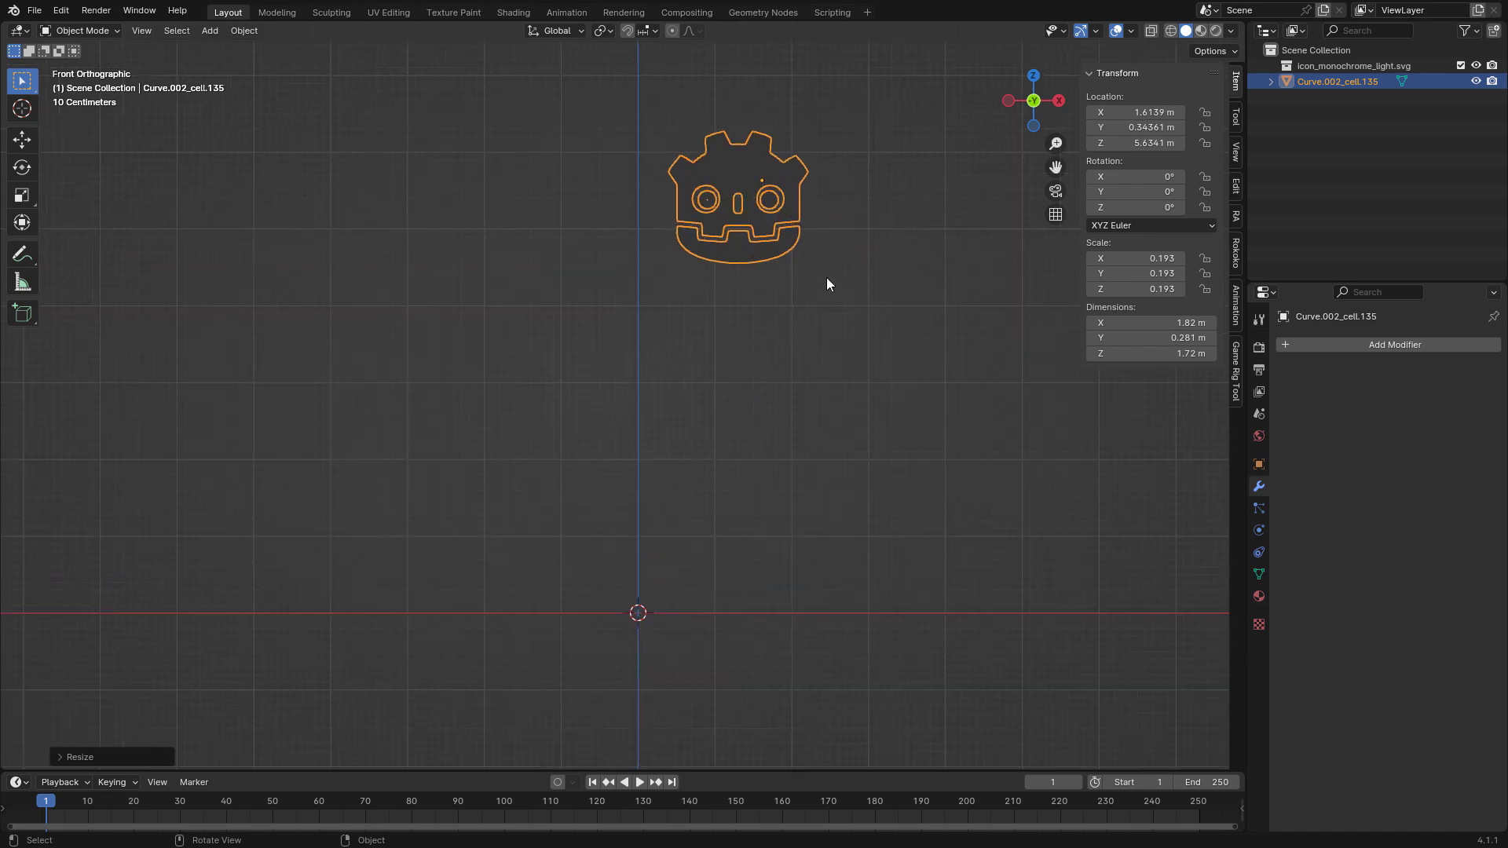
Move the head down close to the world origin and set its origin to its center of mass.
key(g)
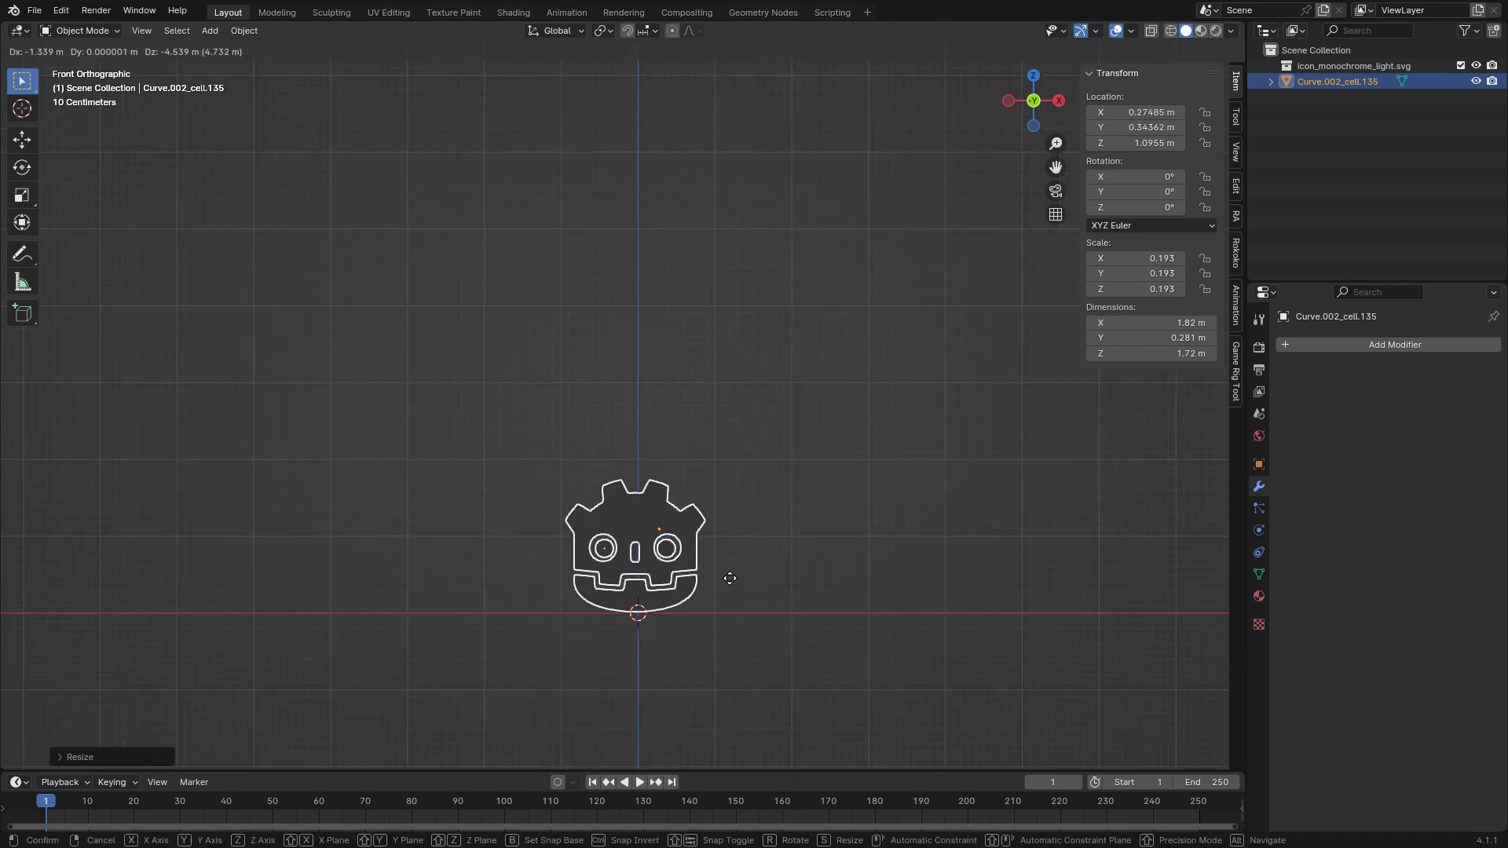
click(735, 563)
right_click(752, 515)
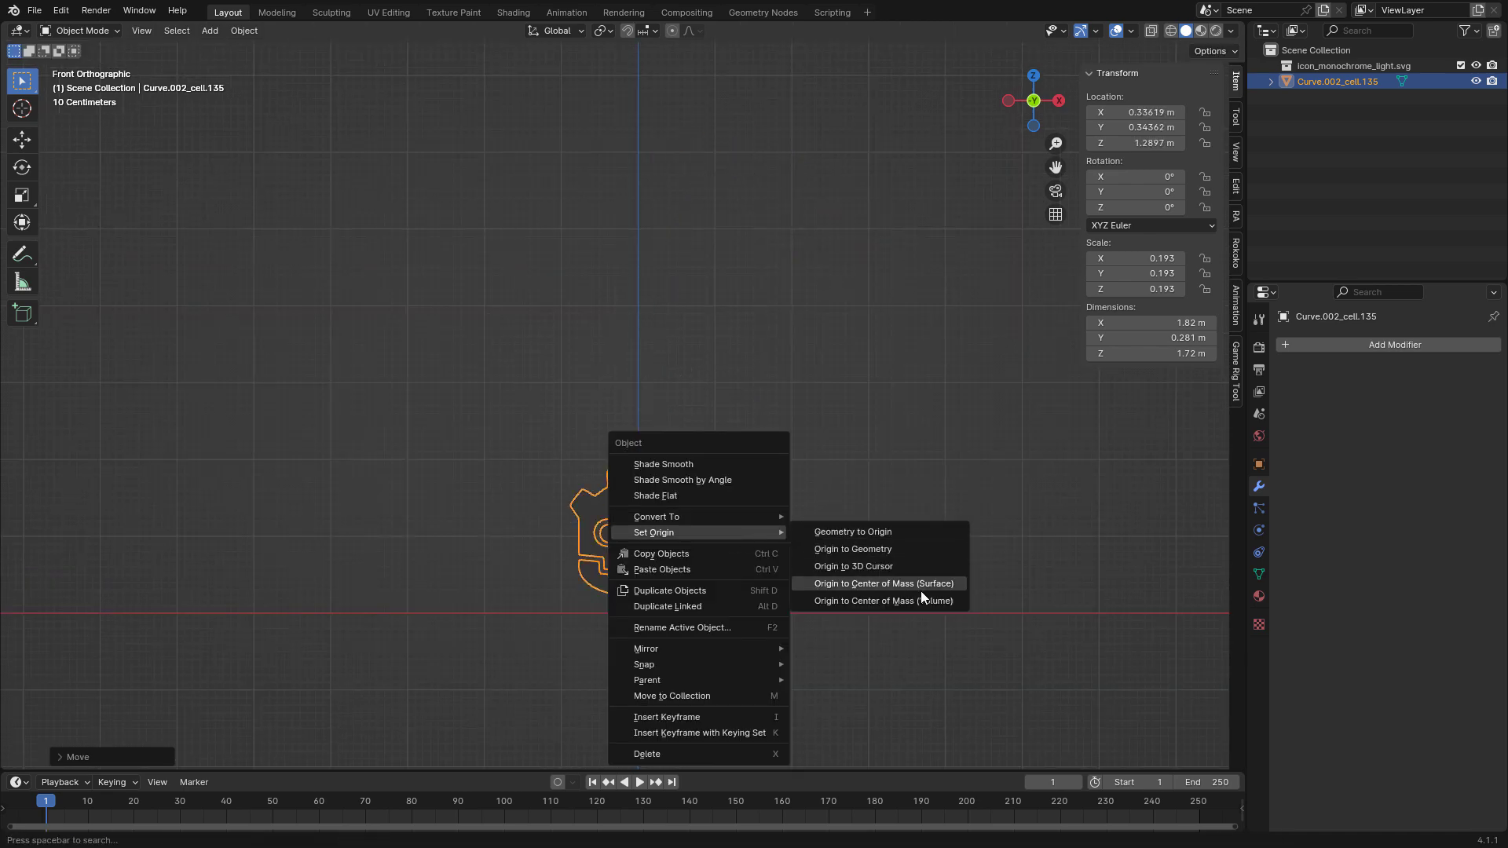
click(920, 590)
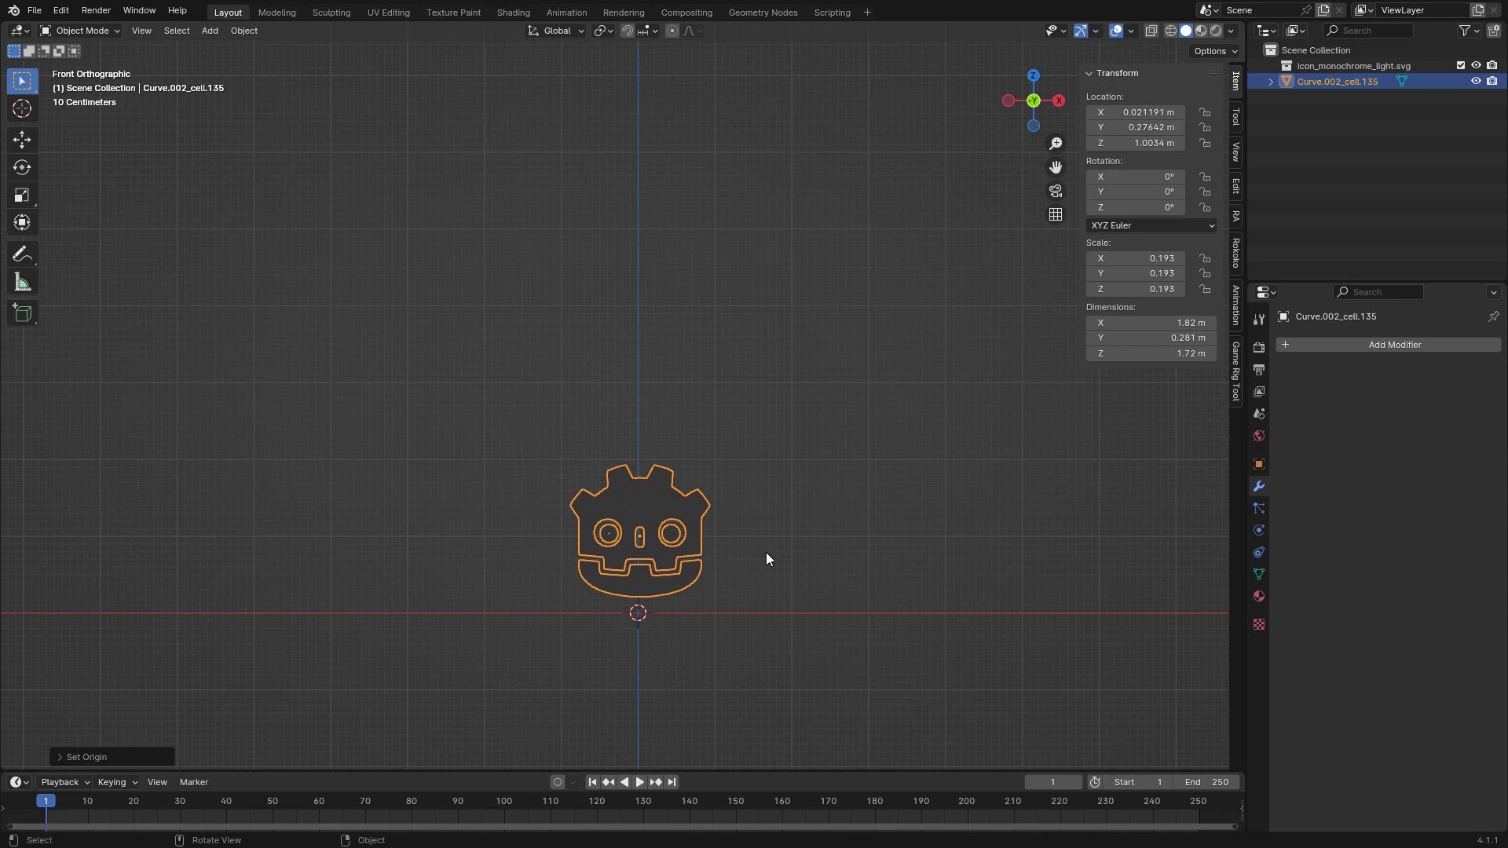
Set the head's location to 0 m on all three axes.
key(ctrl+a)
click(705, 492)
drag(1146, 112, 1137, 143)
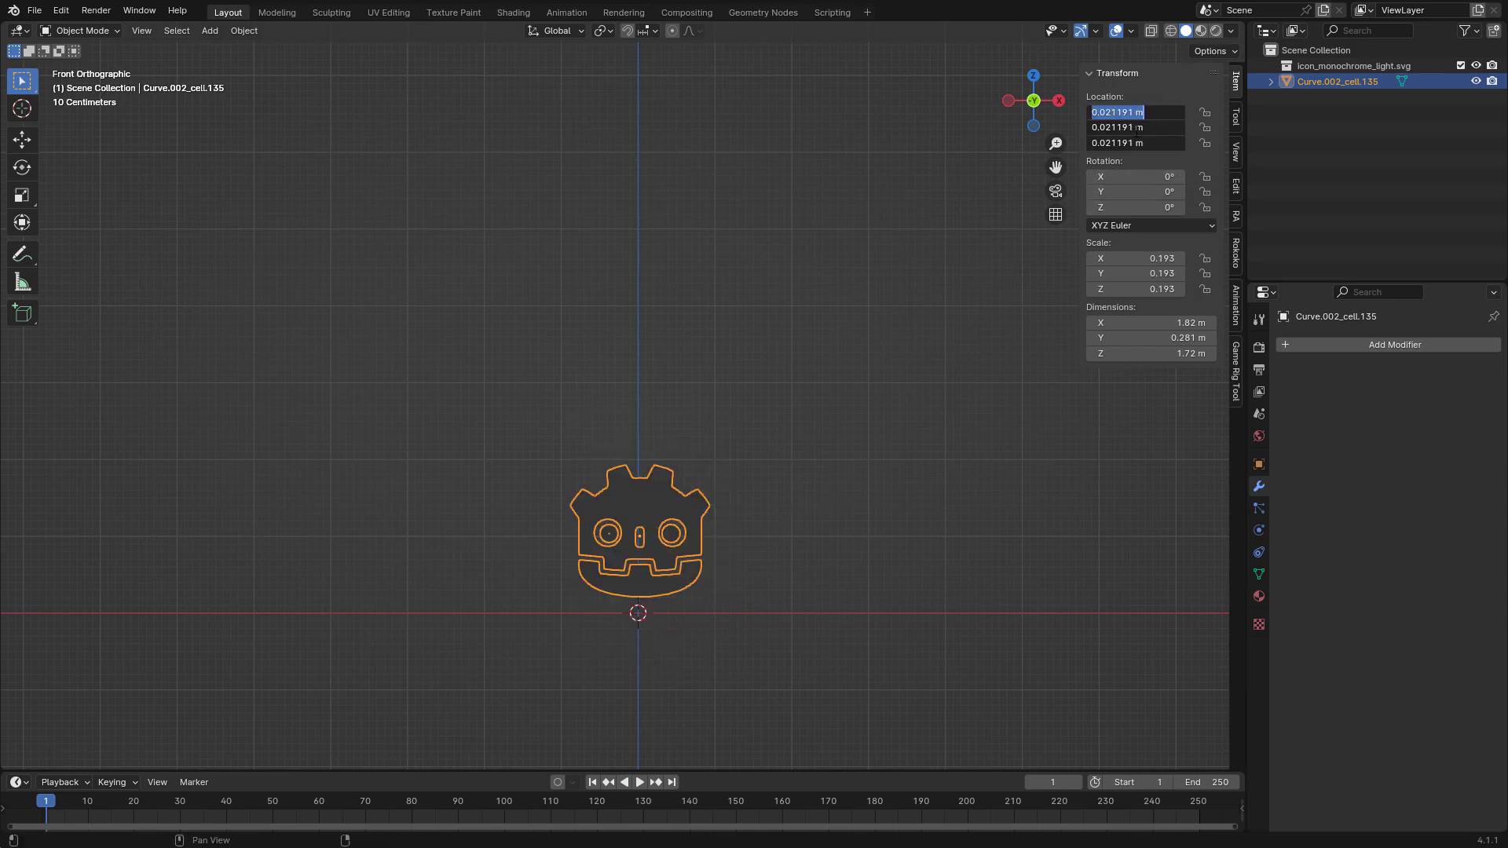
key(Return)
Raise the head along the Z axis until its chin rests on the world origin, and apply its transforms.
scroll(723, 535, up, 6)
key(g)
key(z)
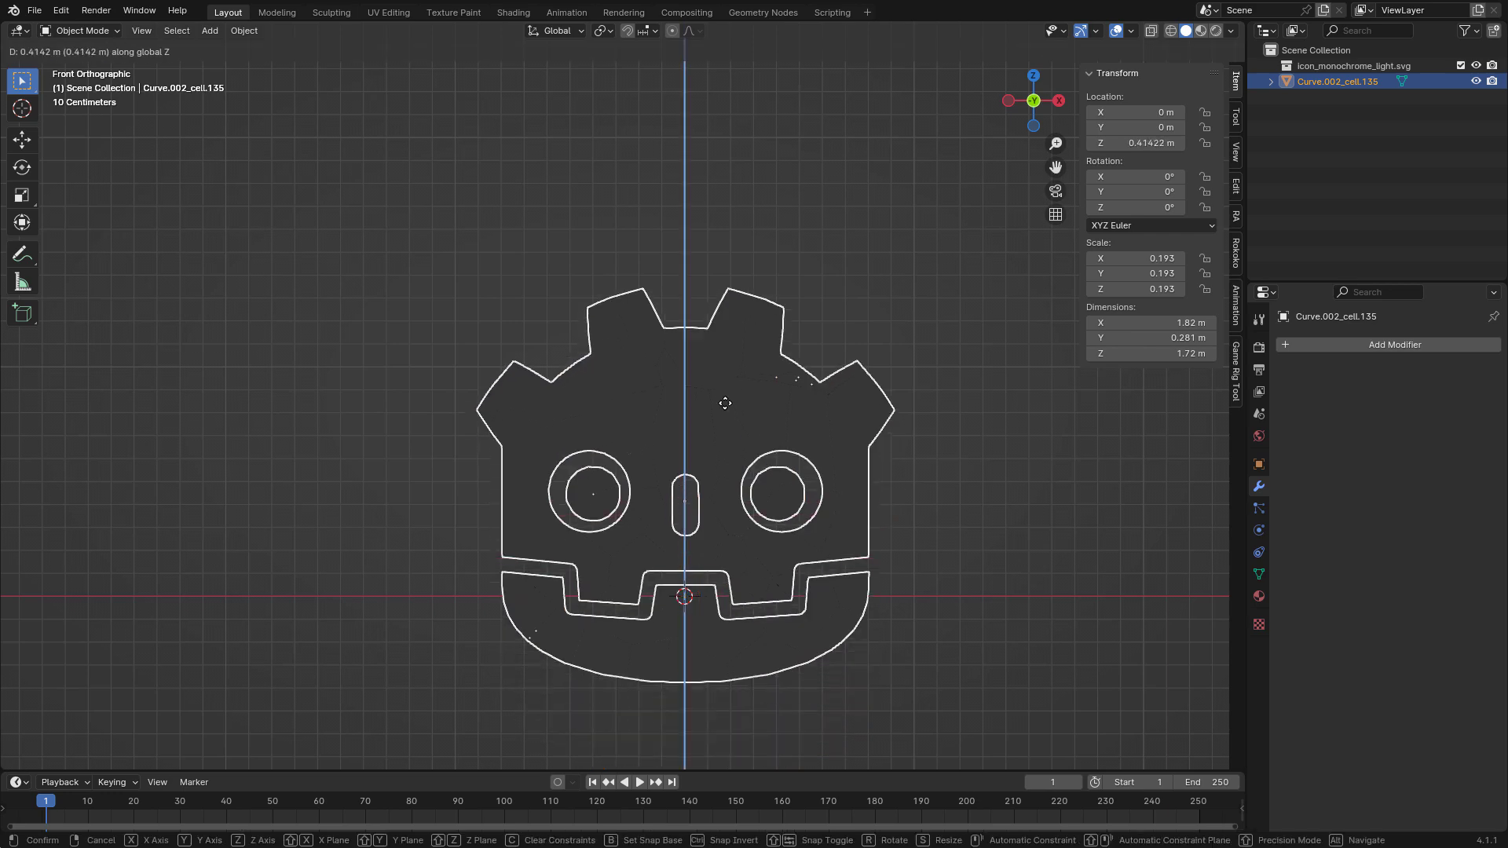
click(724, 347)
key(ctrl+a)
click(845, 399)
Examine the head in perspective from different angles and distances.
middle_drag(844, 398, 788, 418)
key(KP_Decimal)
scroll(771, 397, down, 4)
scroll(785, 463, up, 5)
scroll(814, 400, up, 5)
scroll(813, 401, down, 3)
scroll(781, 409, down, 1)
scroll(789, 417, down, 2)
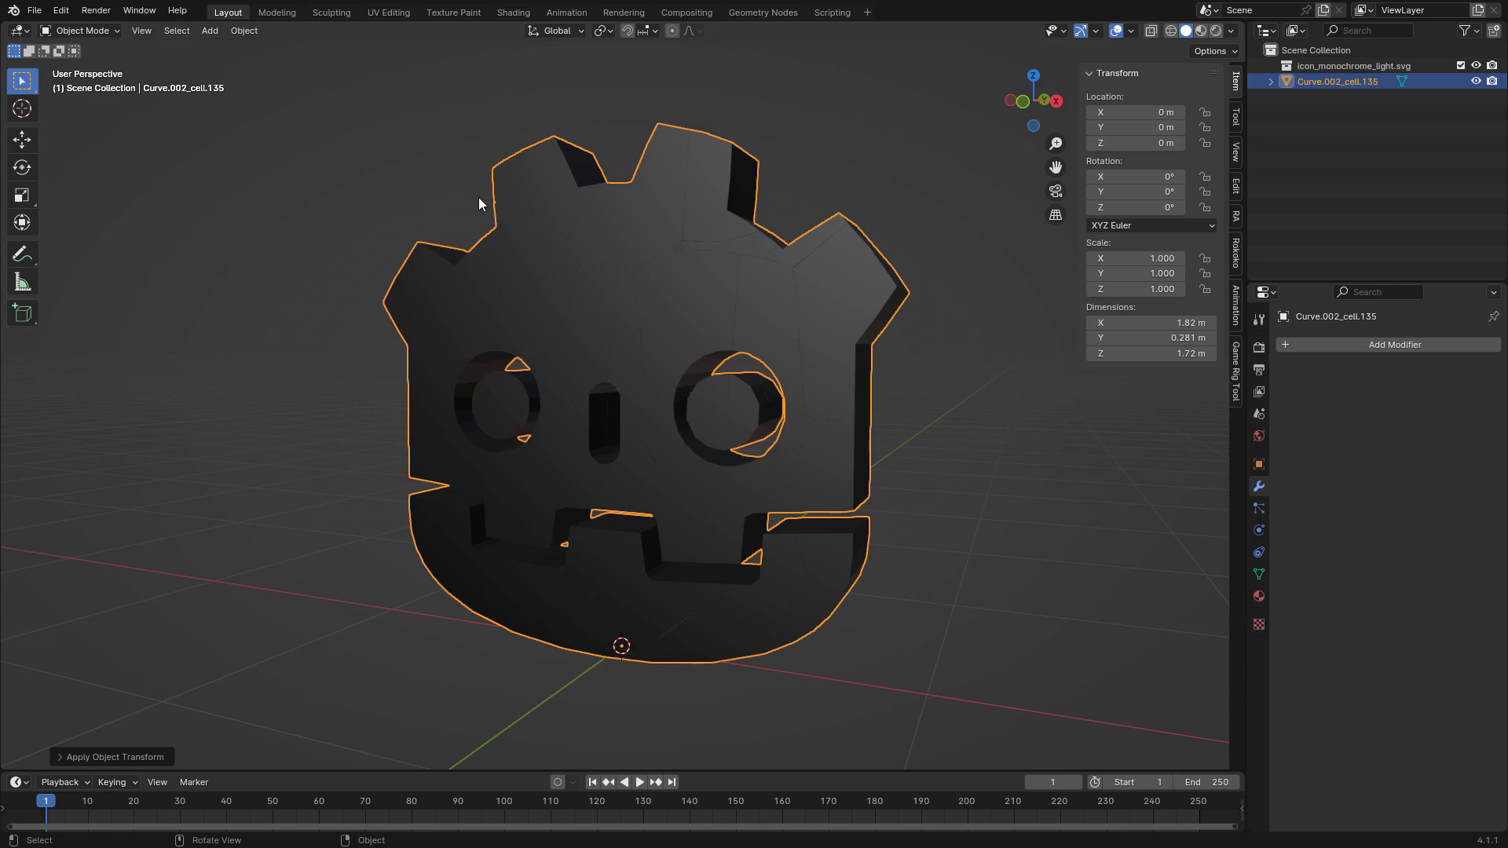
In the UV Editing workspace, select the whole mesh and unwrap it from the front view with Project from View (Bounds).
click(387, 12)
scroll(899, 337, up, 5)
middle_drag(899, 337, 1021, 416)
scroll(1021, 417, down, 2)
key(a)
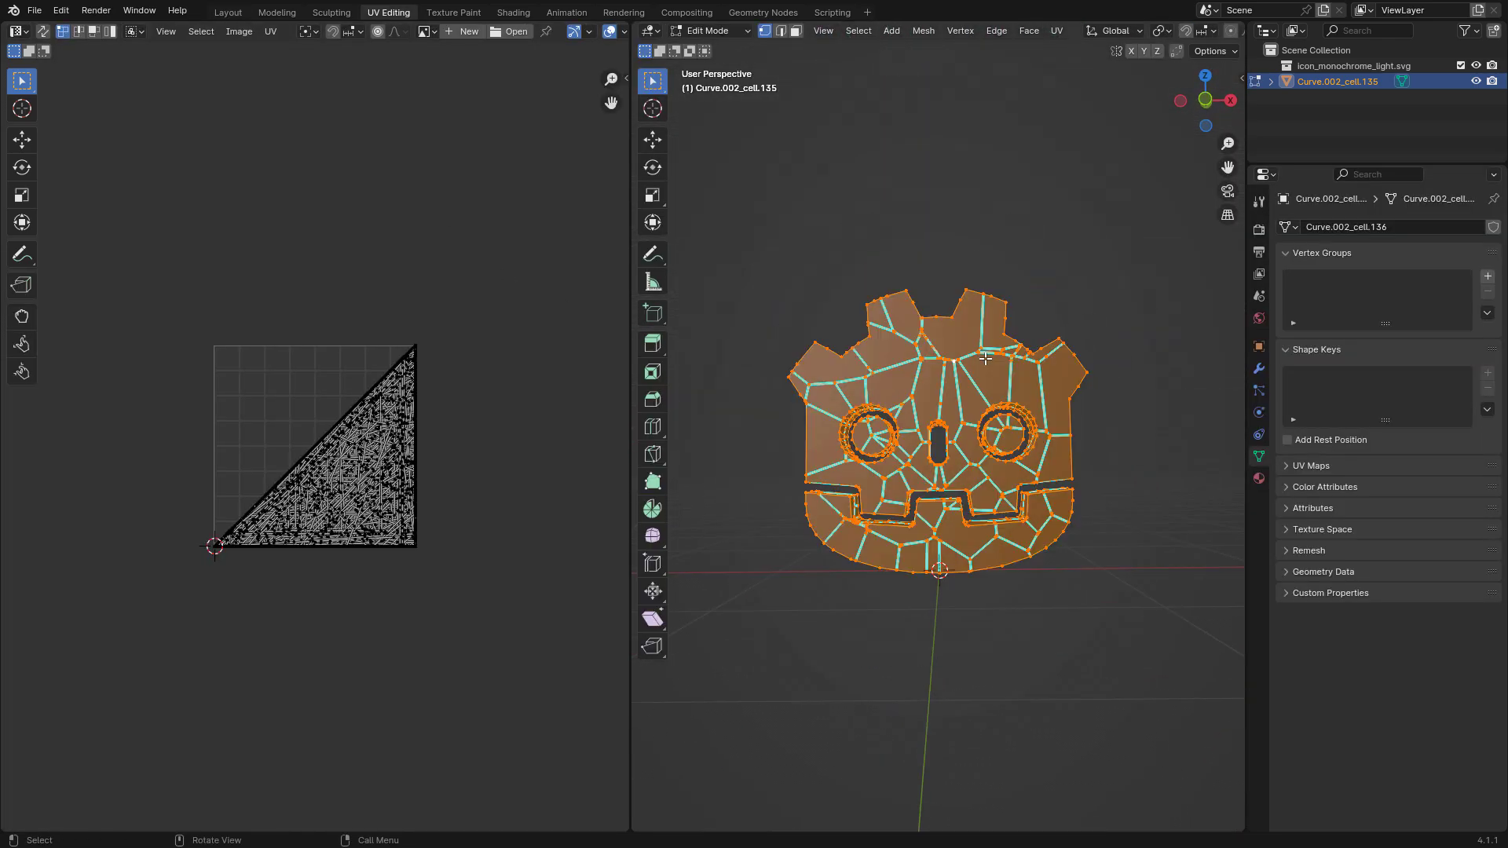
scroll(1059, 380, up, 1)
key(KP_1)
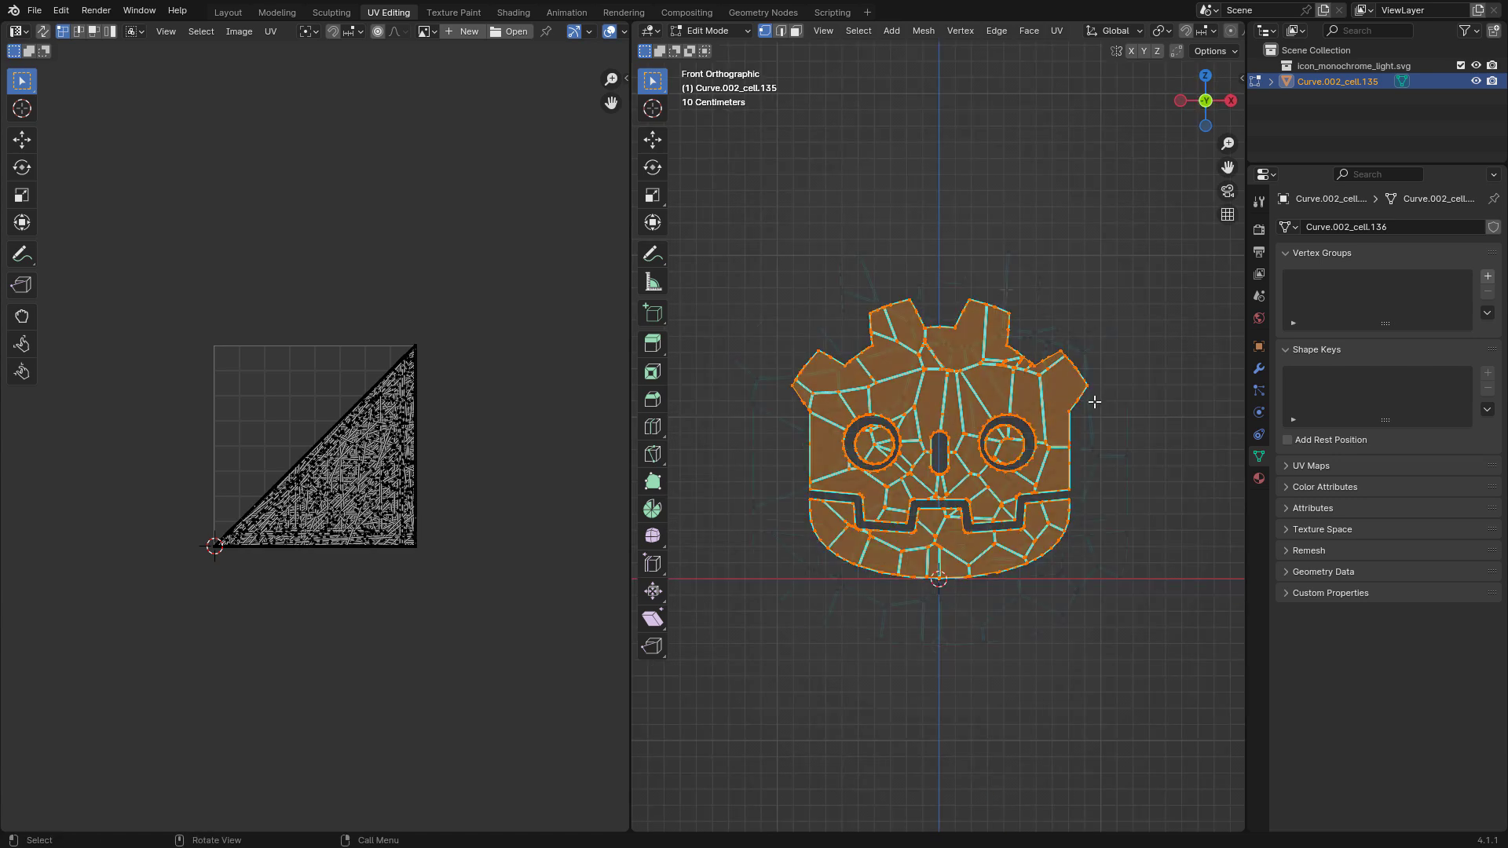
scroll(1094, 401, up, 2)
click(1057, 32)
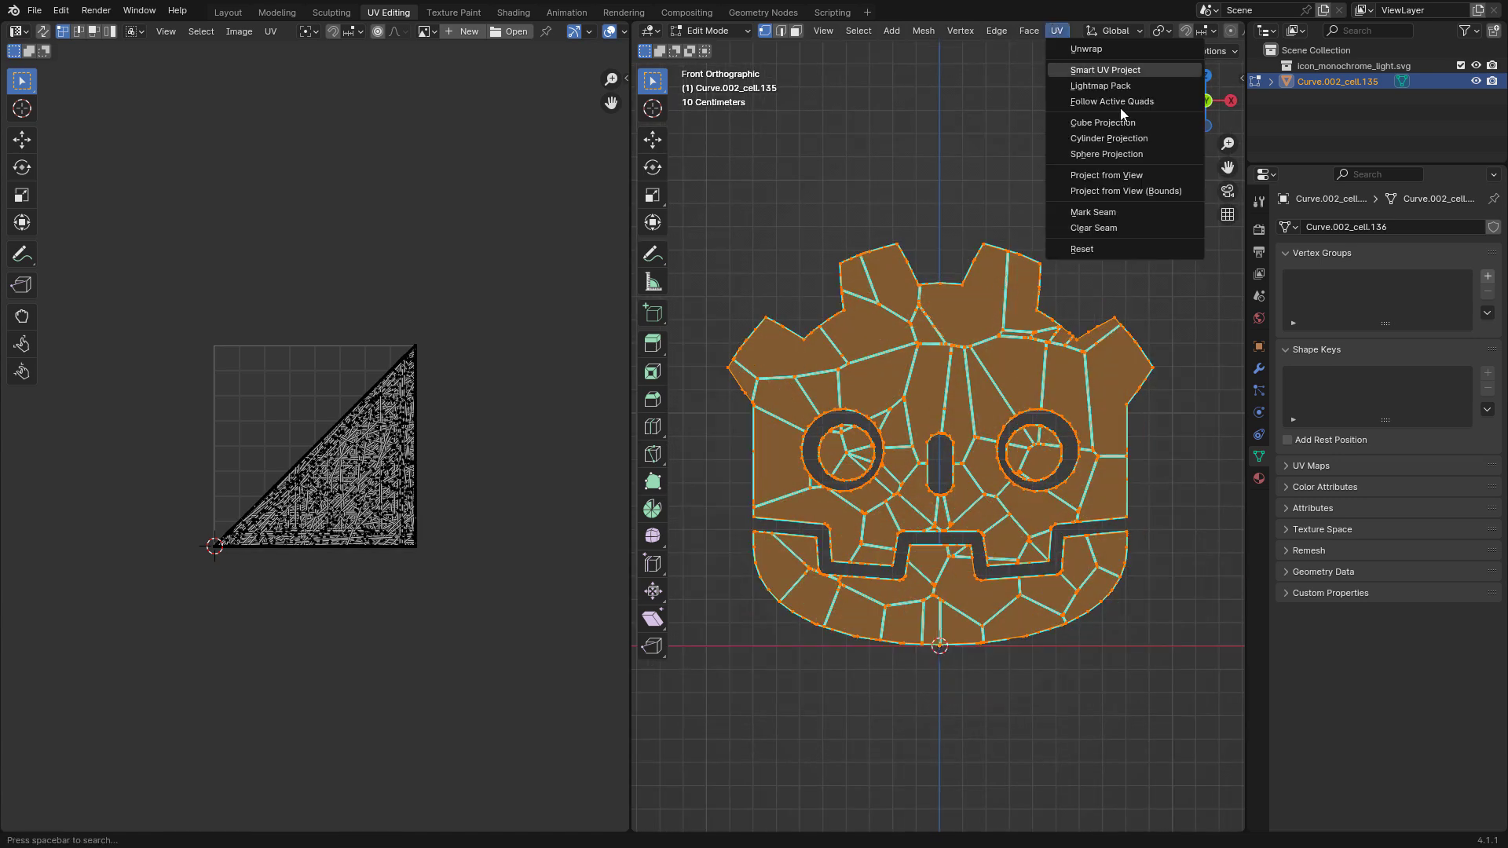
click(1164, 192)
scroll(351, 445, up, 3)
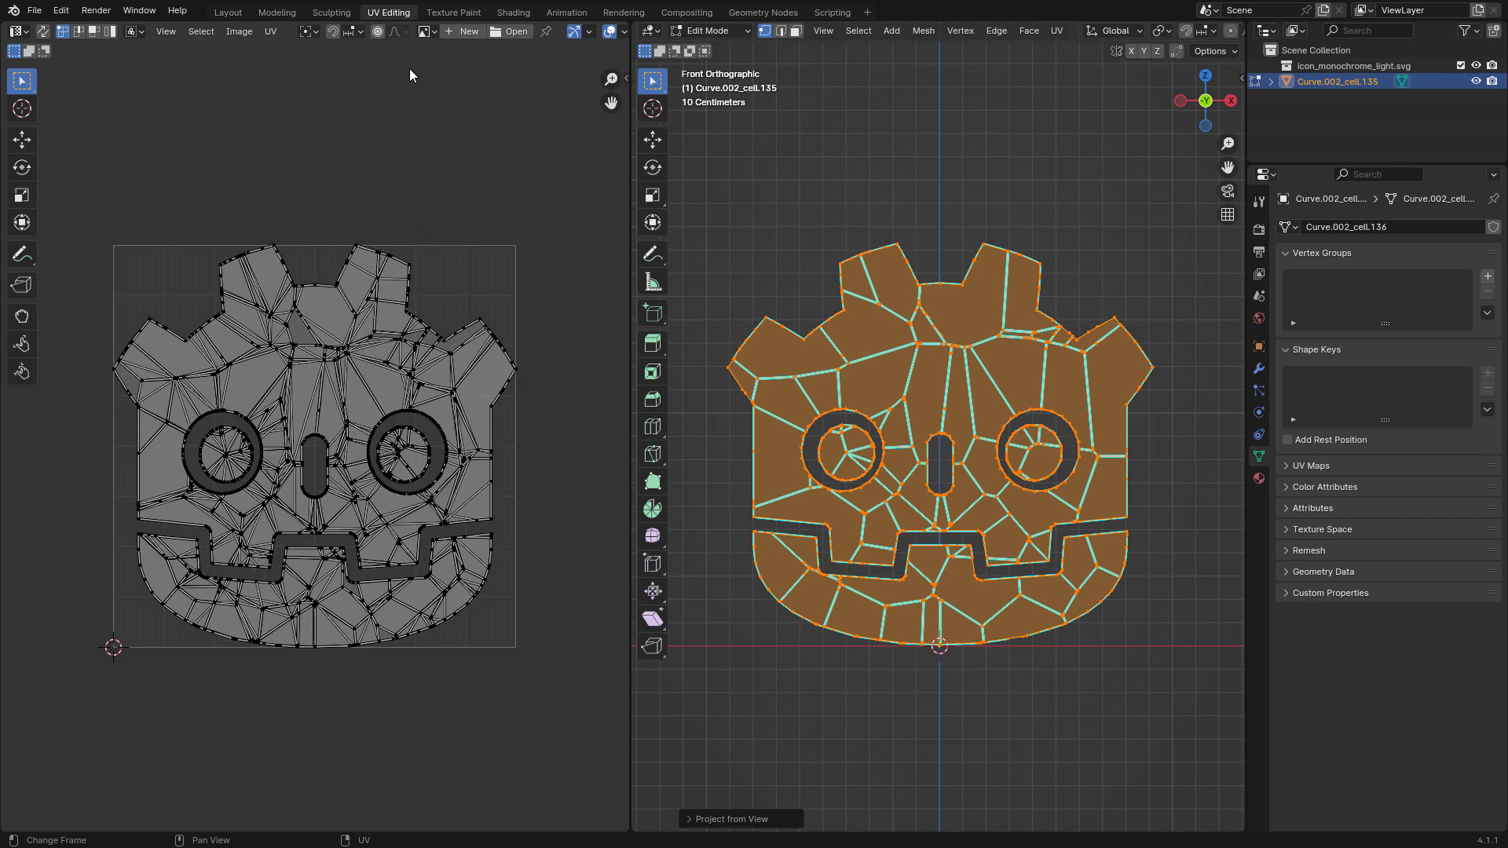
Collapse every UV island to a single point by scaling all UVs to 0 around their individual origins.
click(311, 32)
click(376, 124)
key(a)
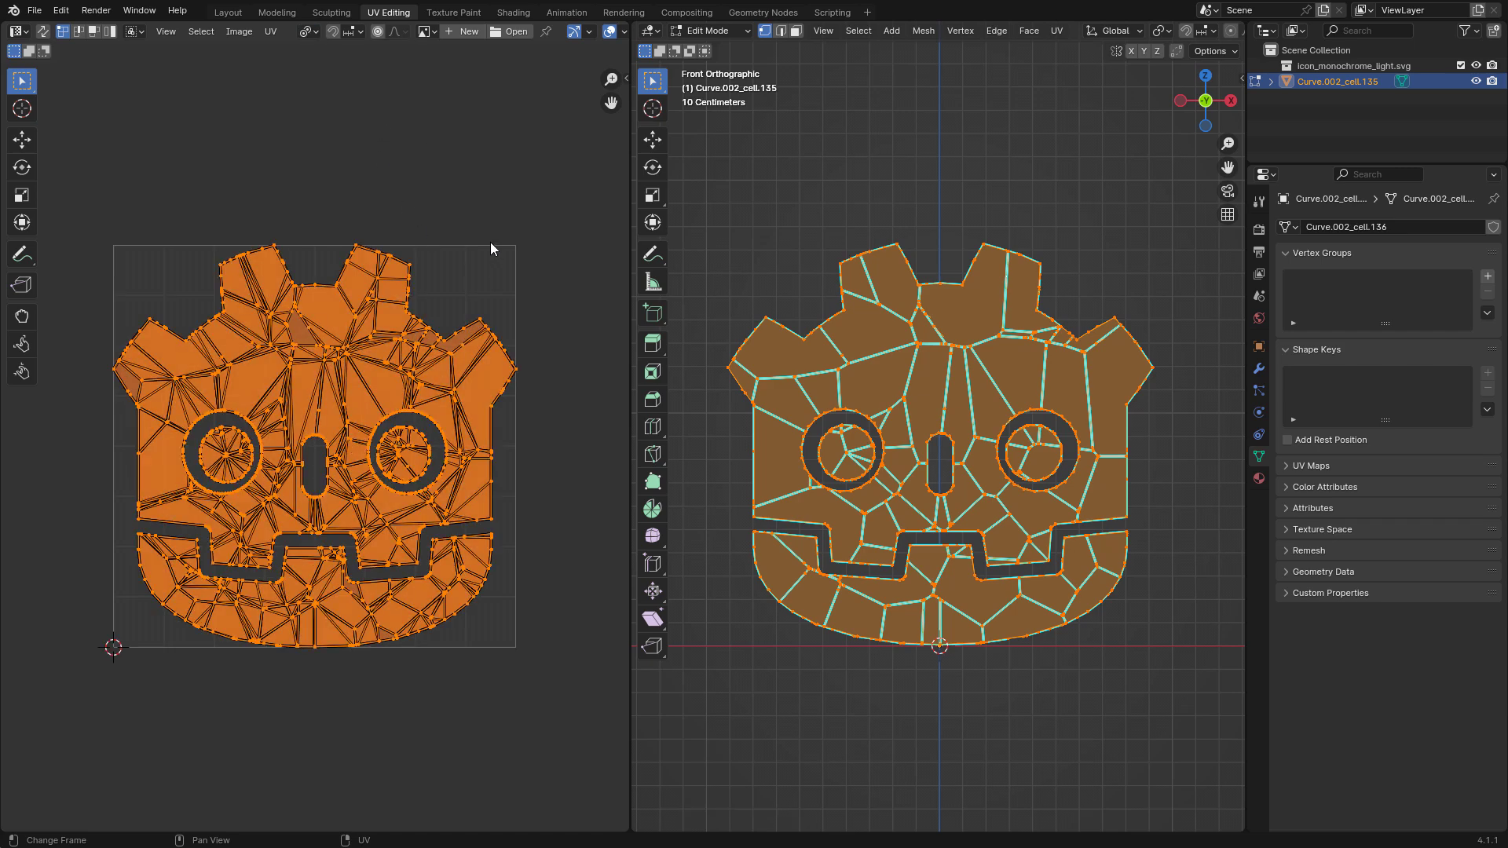
text(s0)
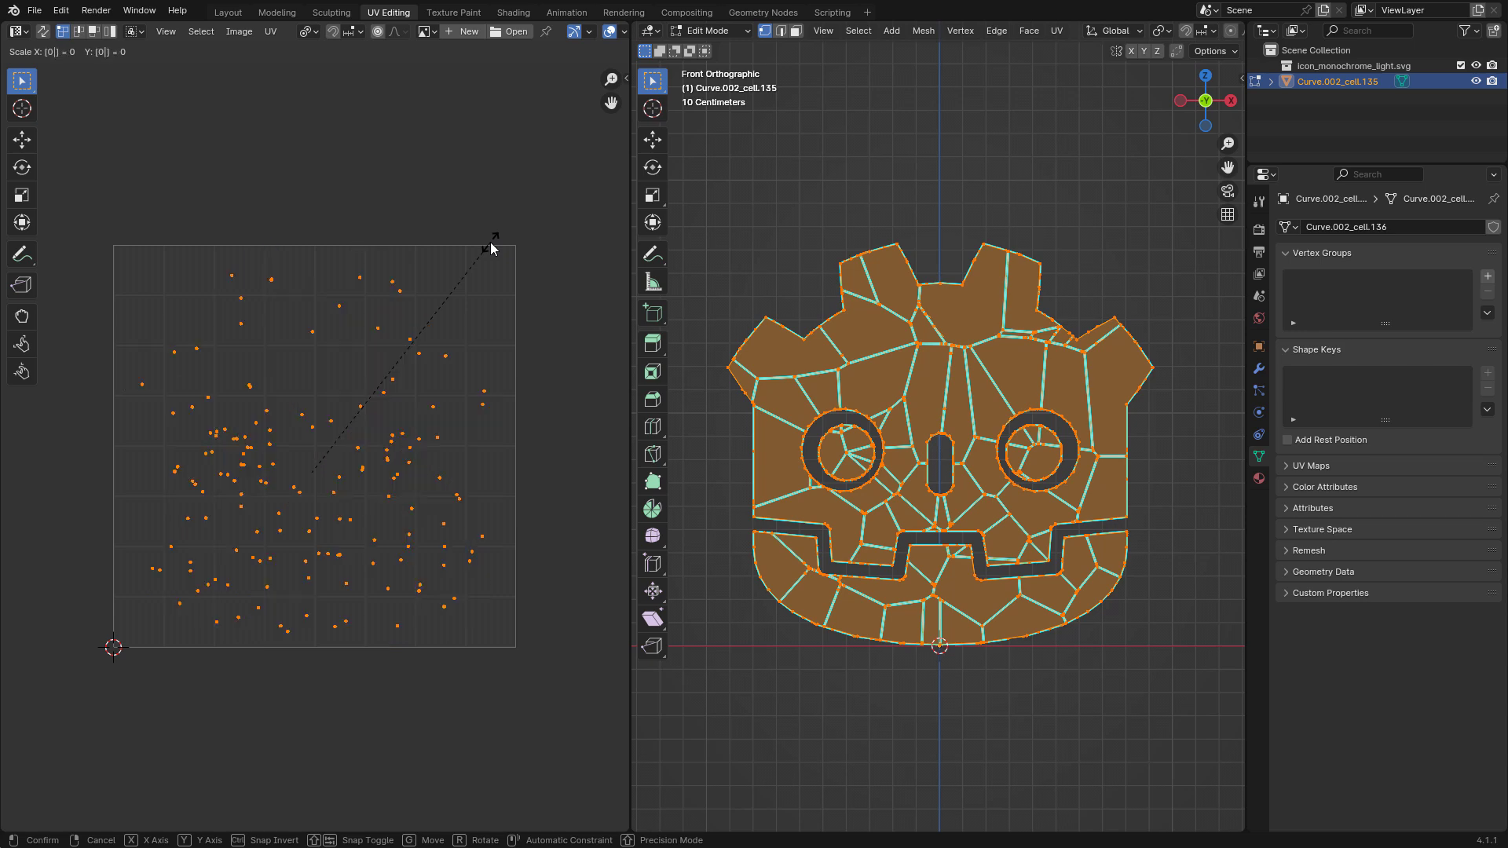
key(Return)
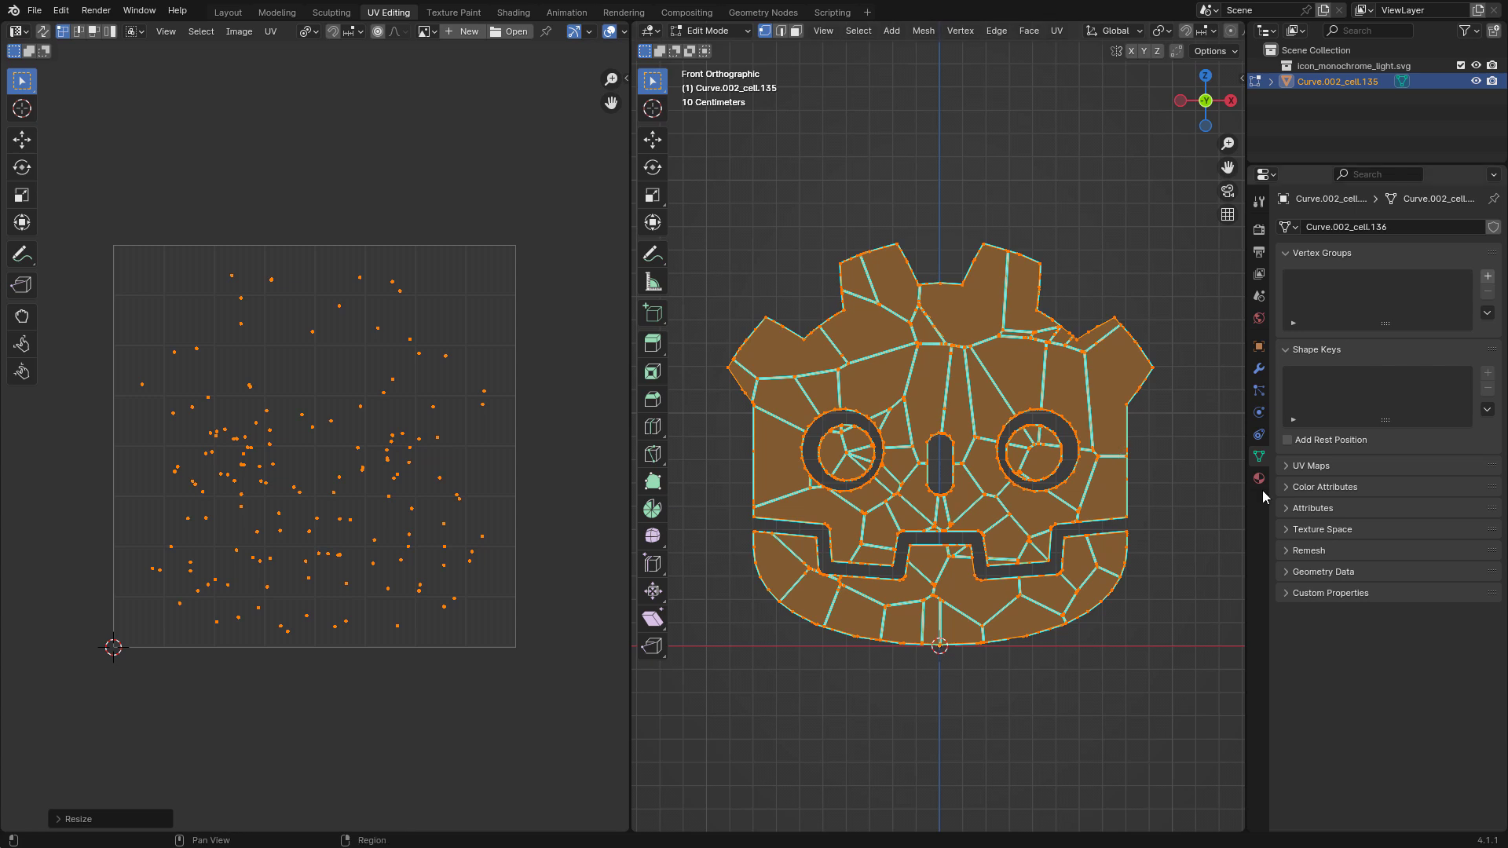
Add a second UV map named "side" and rename the original UV map "front".
click(1303, 465)
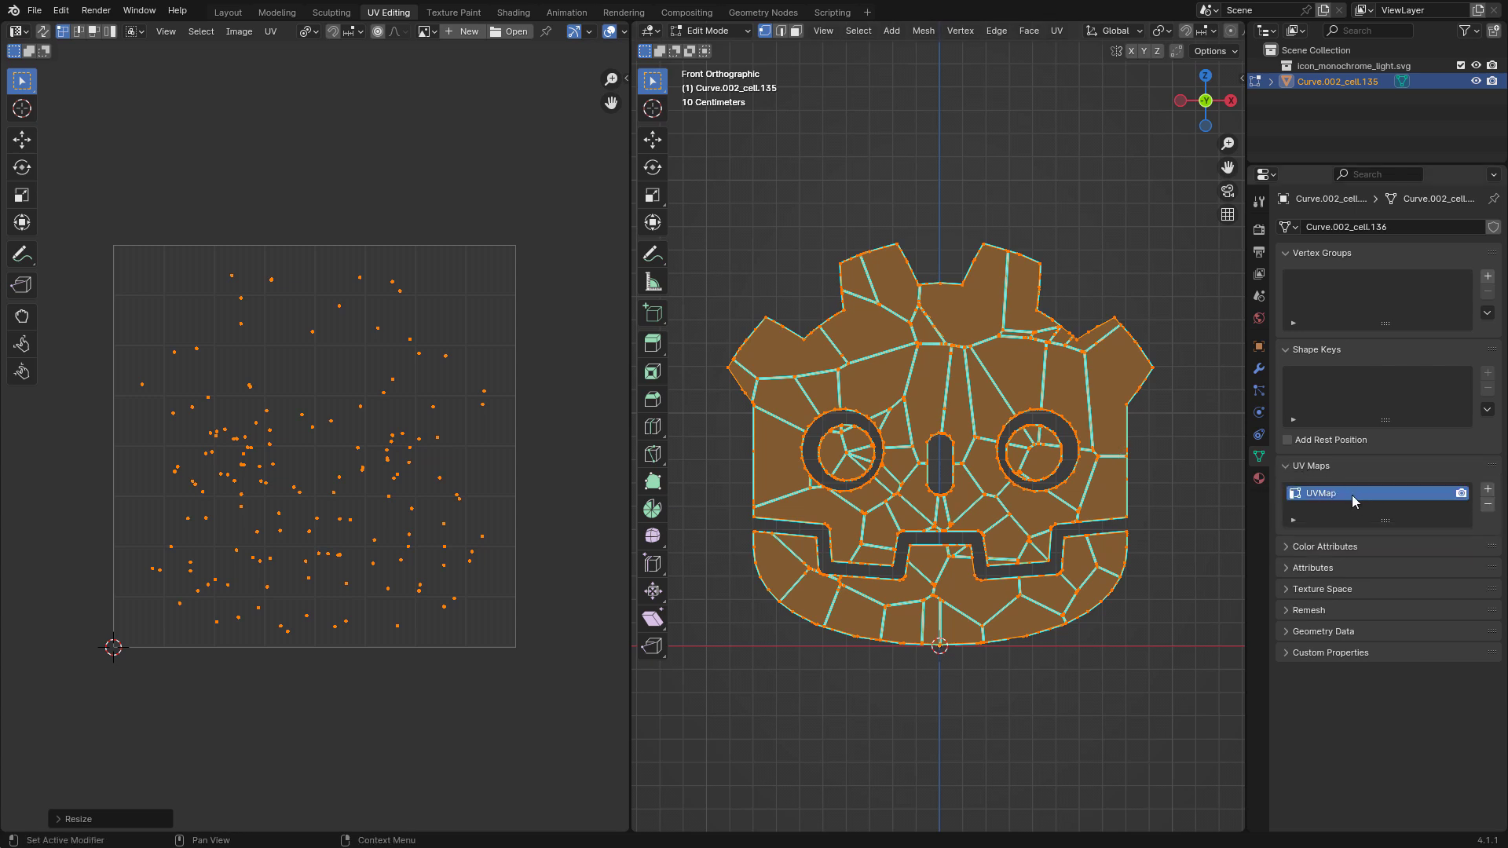
click(1487, 491)
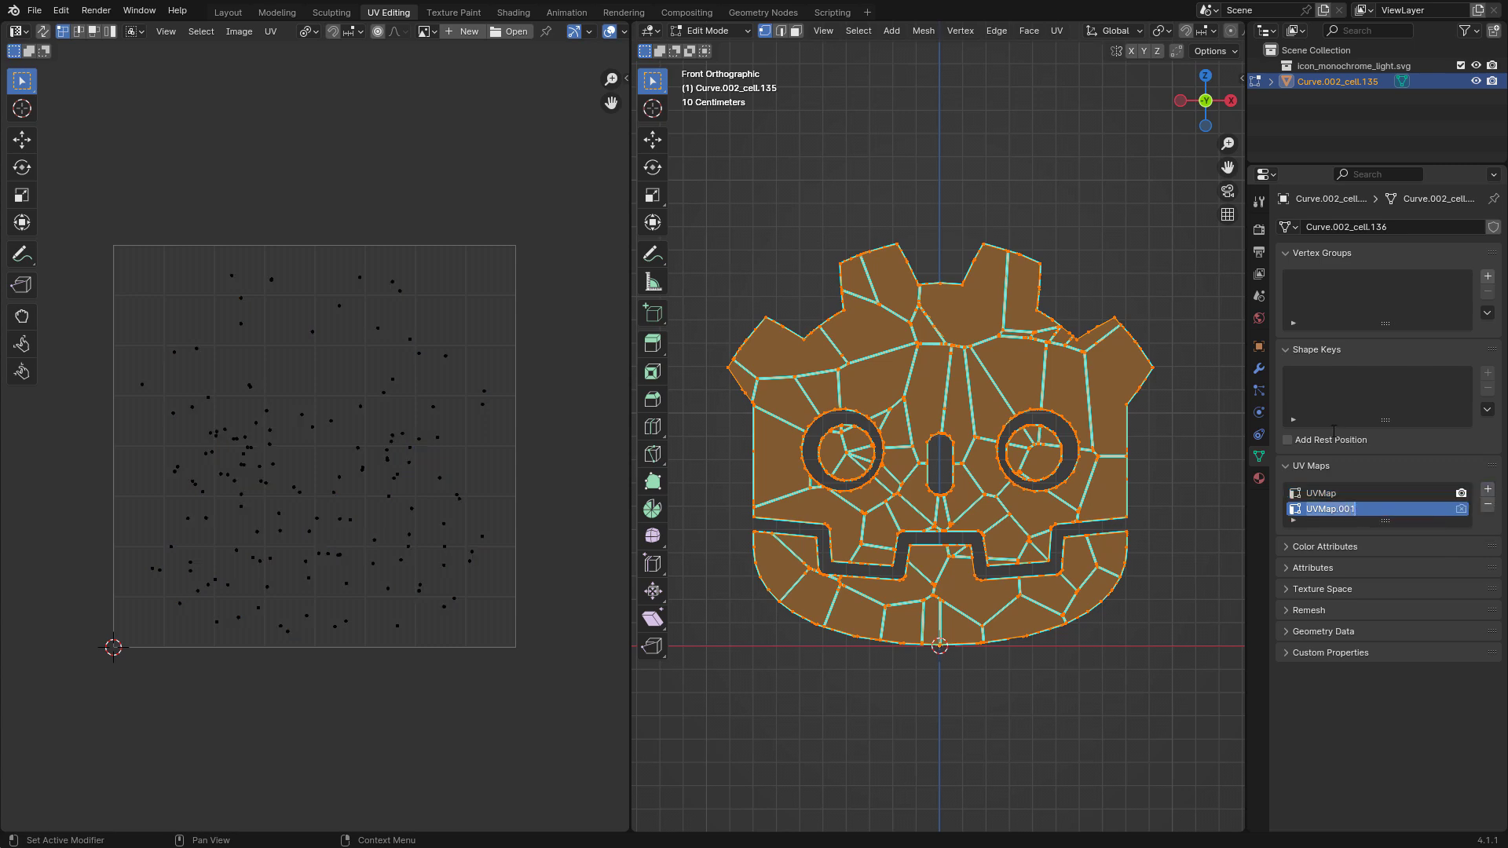
click(1341, 493)
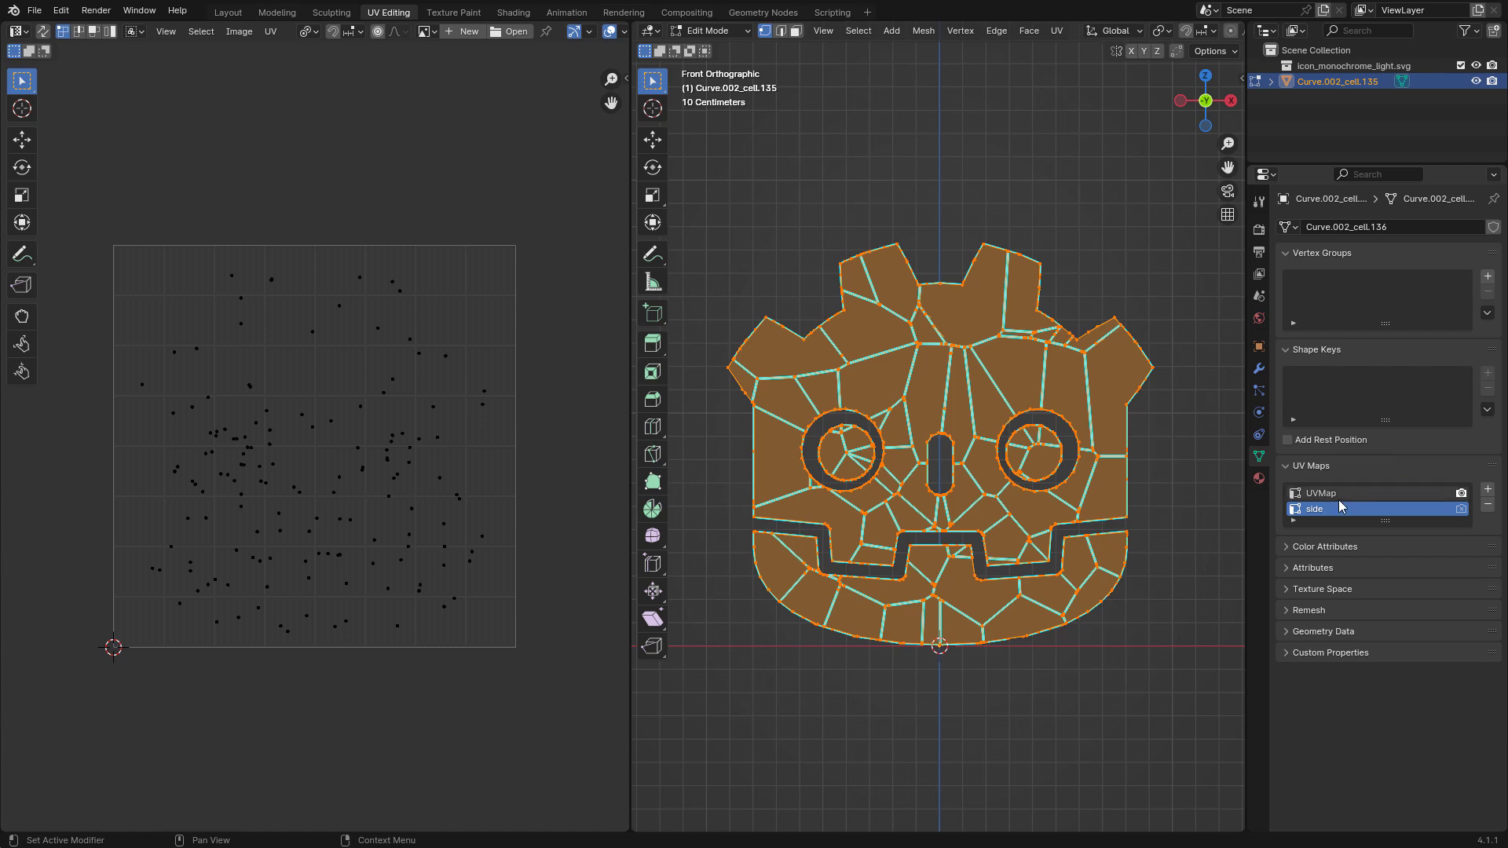
double_click(1342, 493)
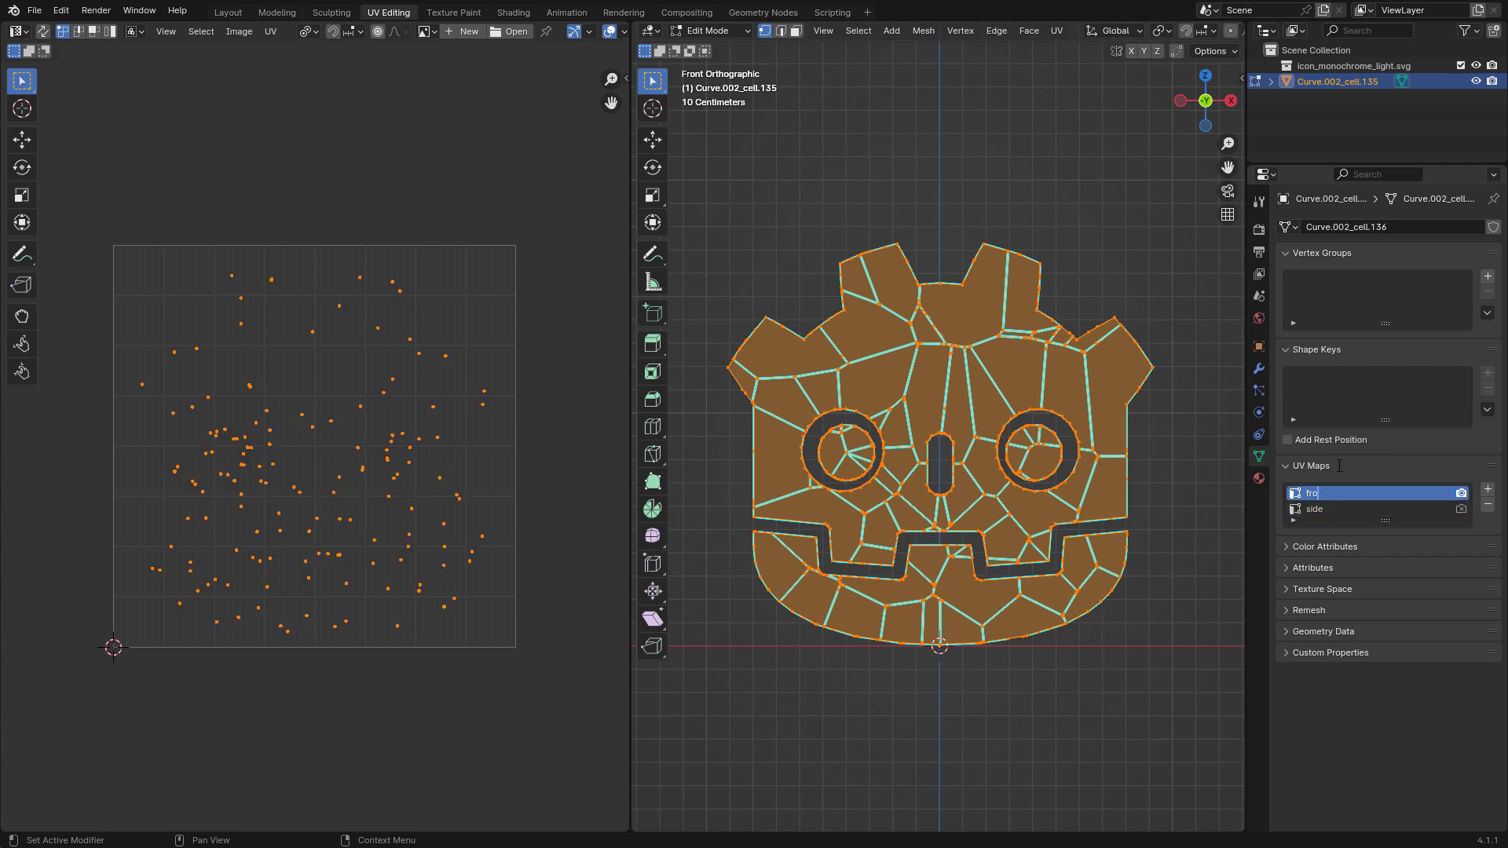
Make the side UV map active, also for rendering, and unwrap the mesh from the right view with Project from View (Bounds).
click(1441, 509)
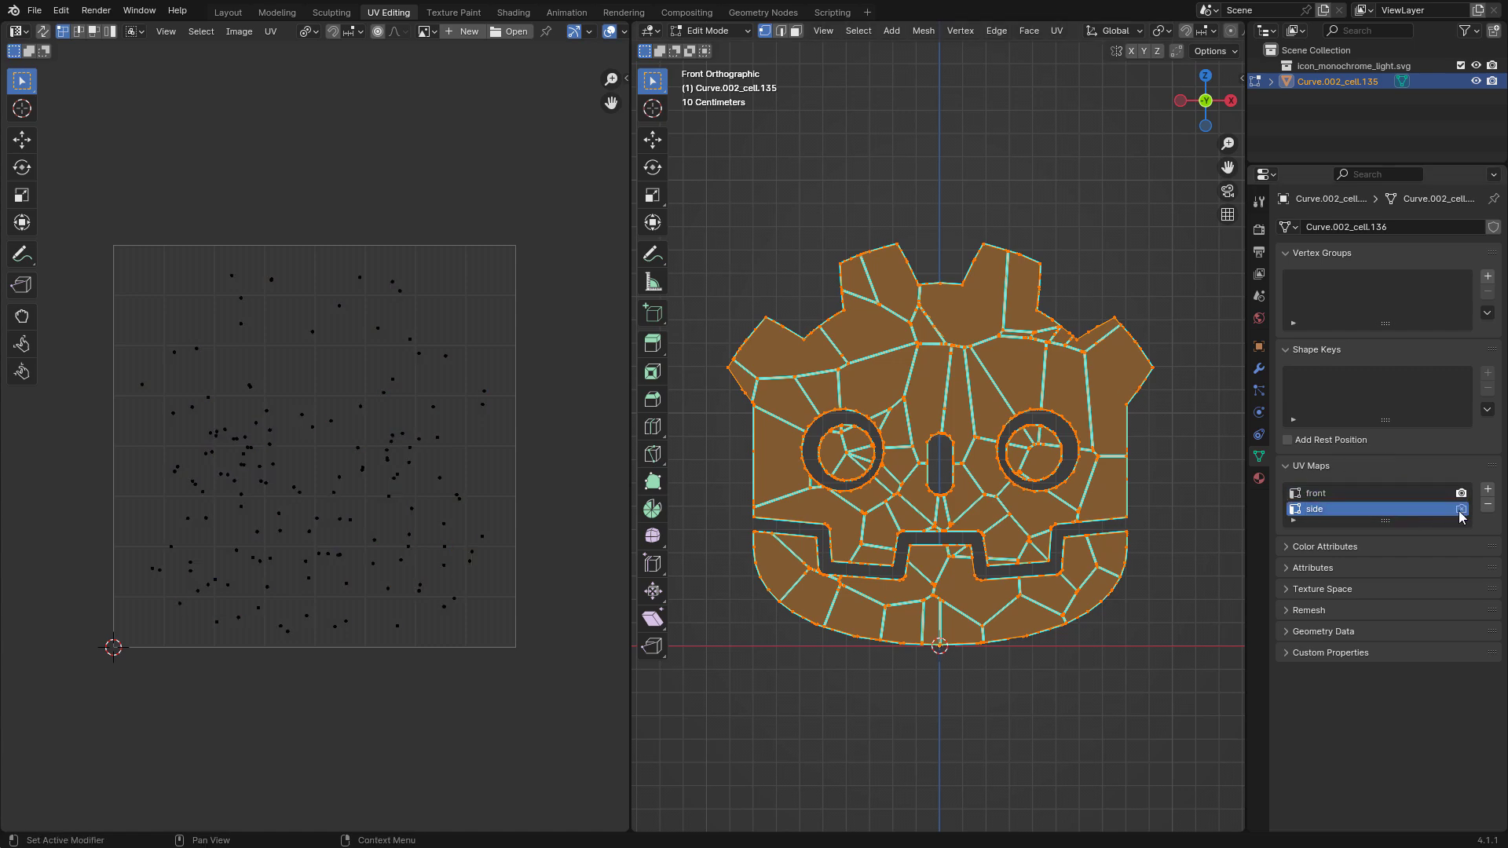
middle_drag(1171, 499, 1118, 468)
scroll(1117, 468, down, 2)
key(KP_3)
scroll(1110, 458, up, 2)
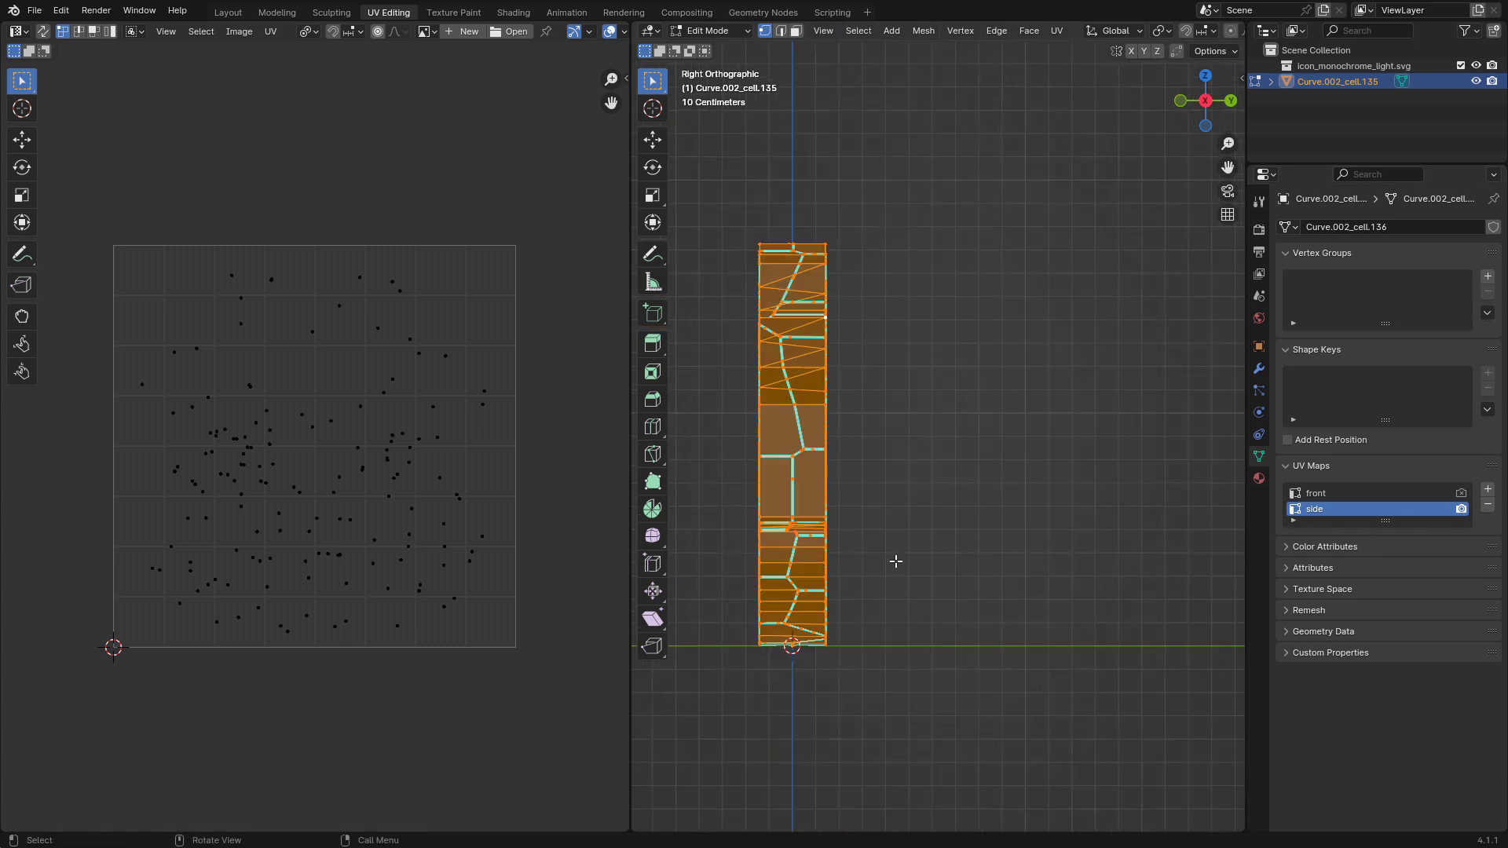
shift+middle_drag(895, 562, 1000, 539)
scroll(1000, 539, up, 2)
scroll(1000, 539, down, 2)
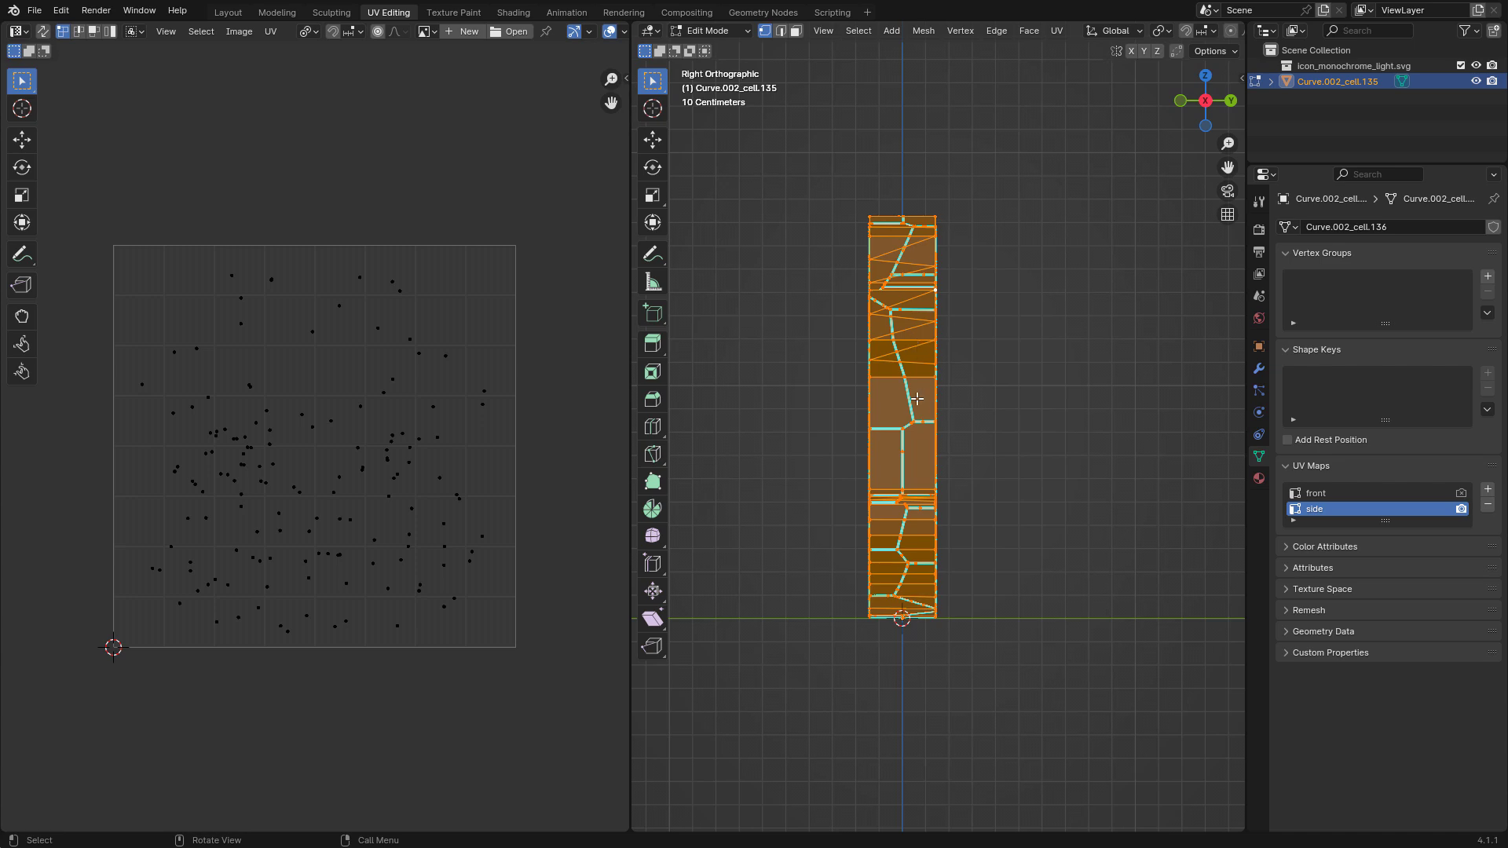
click(1056, 31)
click(1150, 199)
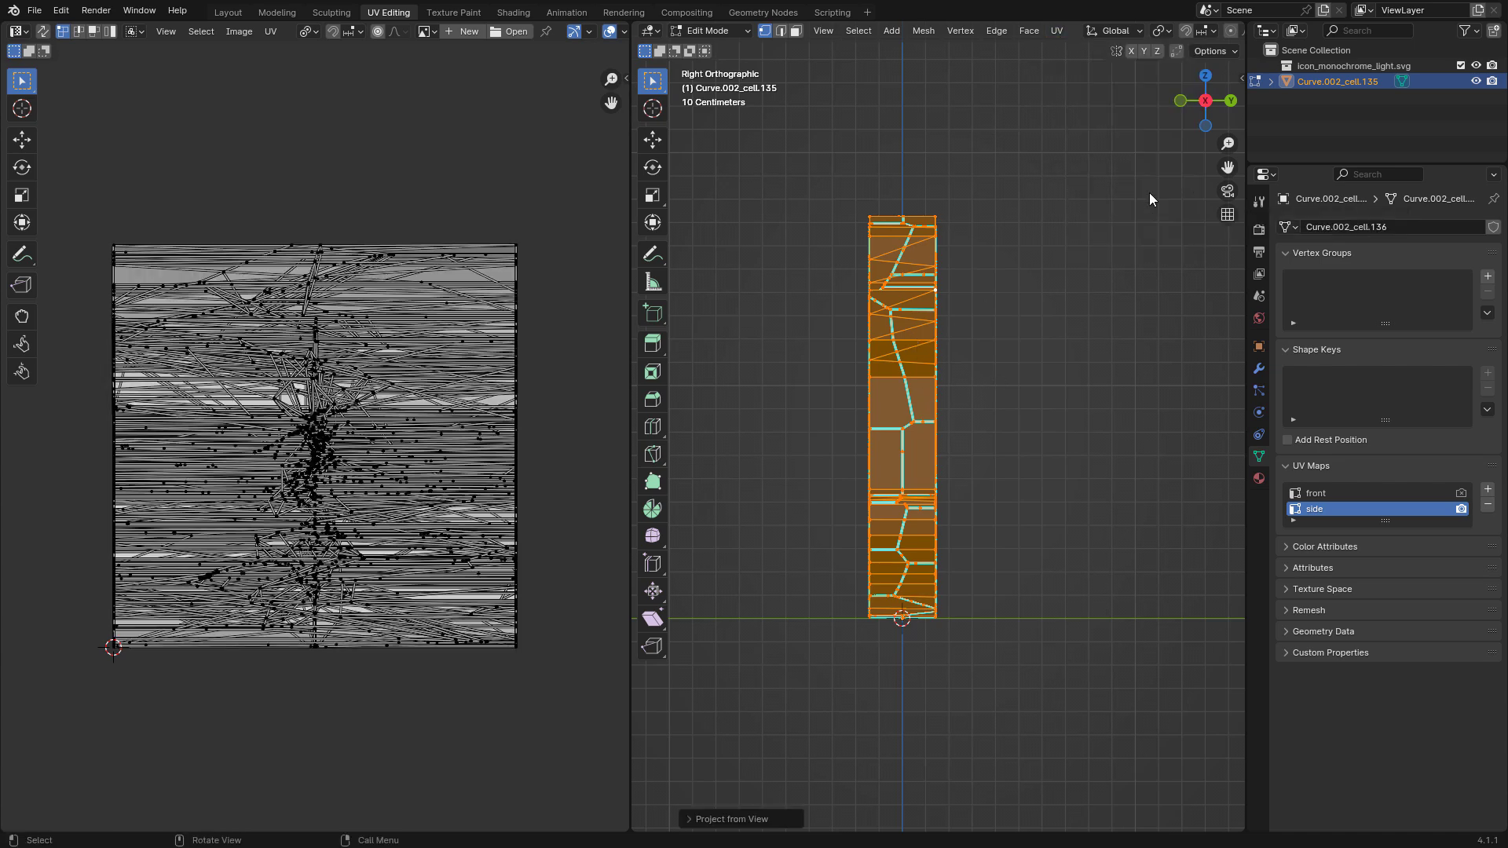
Scale all islands of the side UV map to 0 so that each shard becomes one point.
click(540, 374)
key(a)
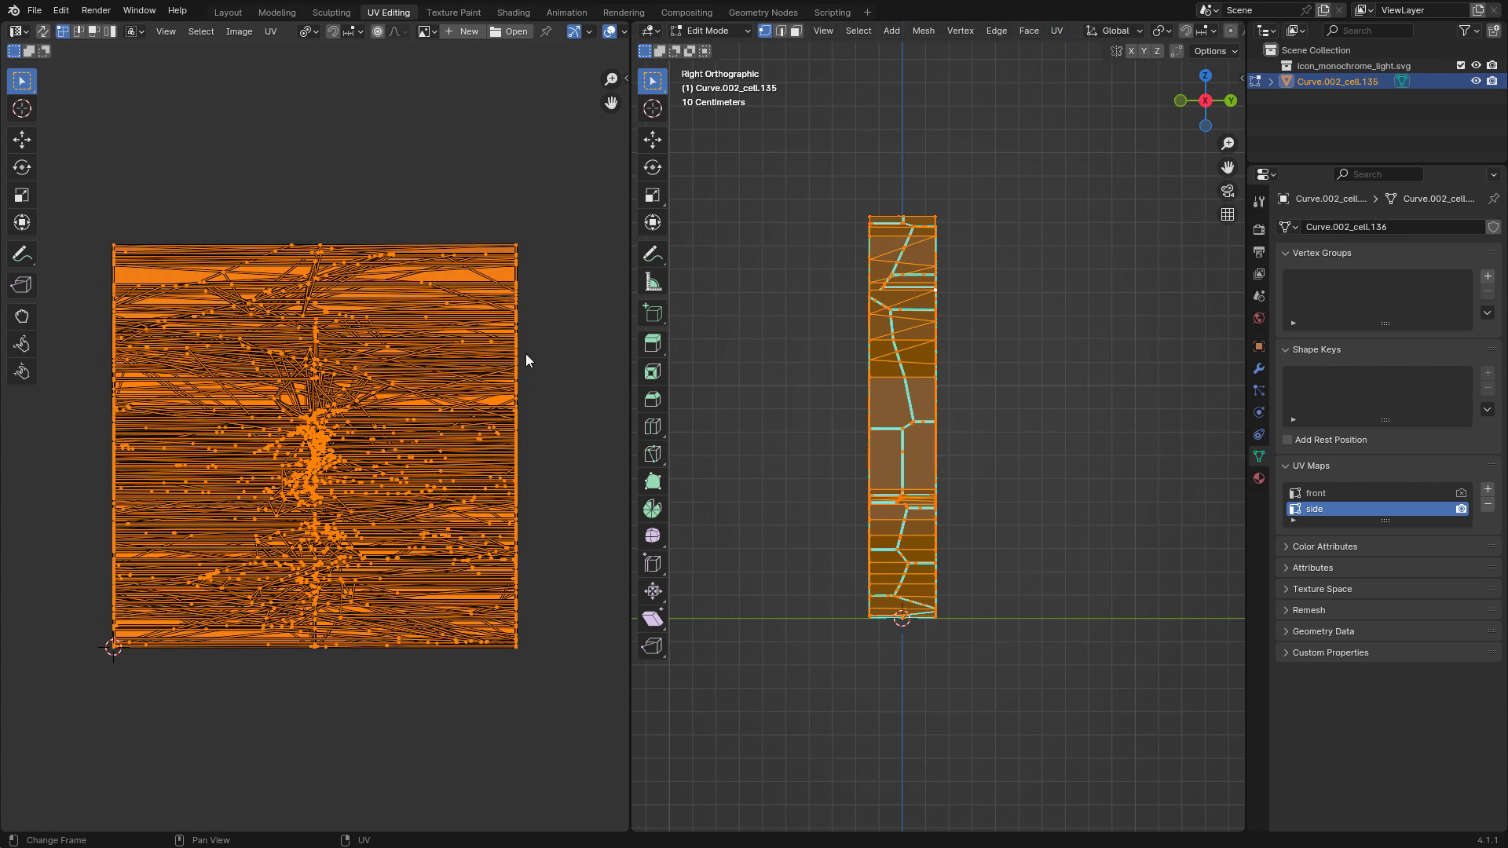
key(s)
key(0)
key(Return)
click(558, 413)
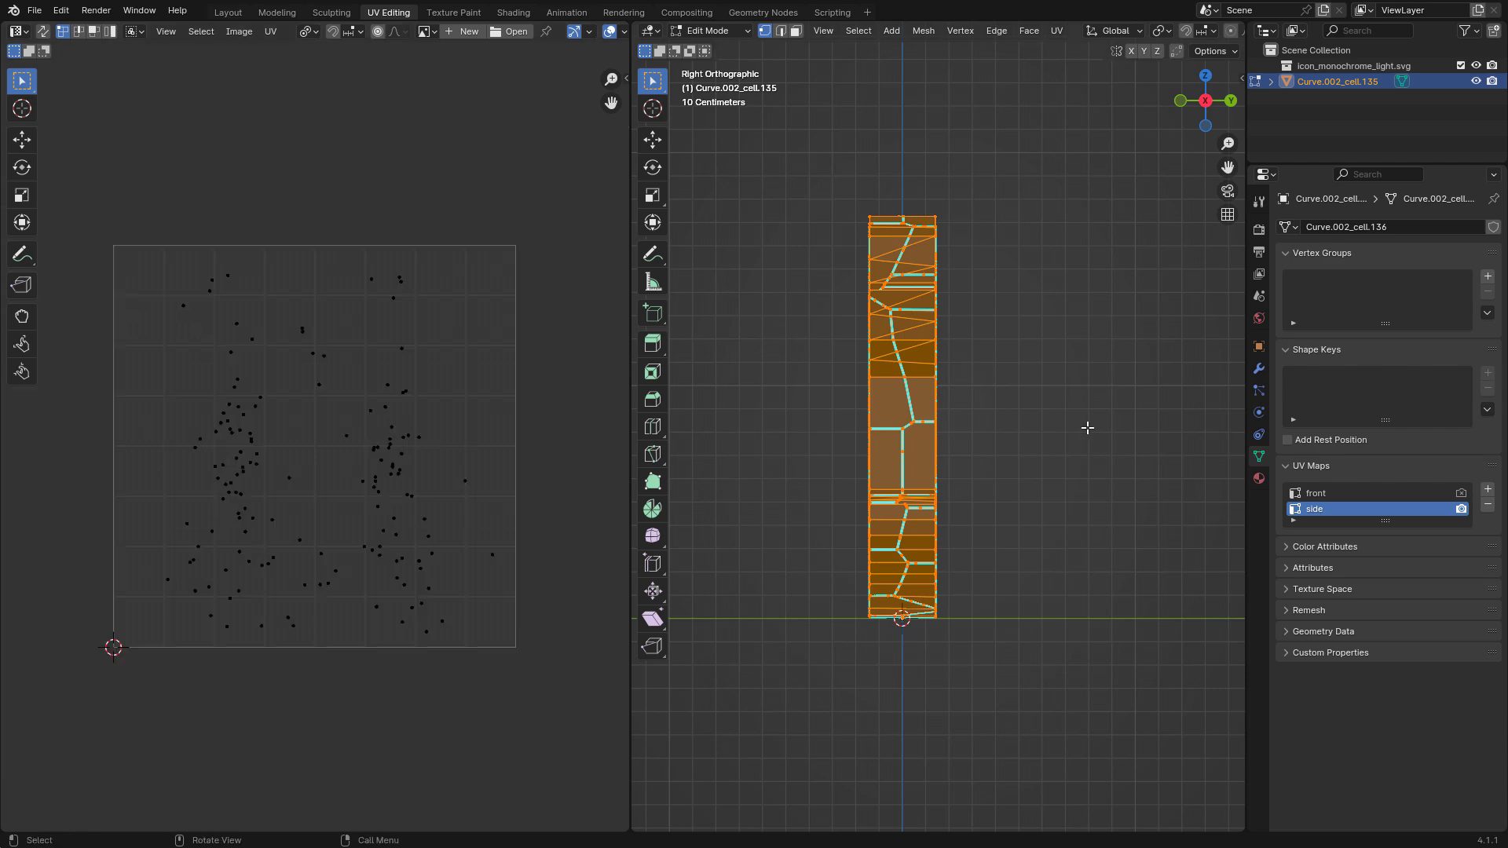
Compare the point layouts of the front and side UV maps, finishing on the side map.
click(1398, 492)
click(1393, 507)
click(1393, 494)
click(1393, 508)
click(1394, 498)
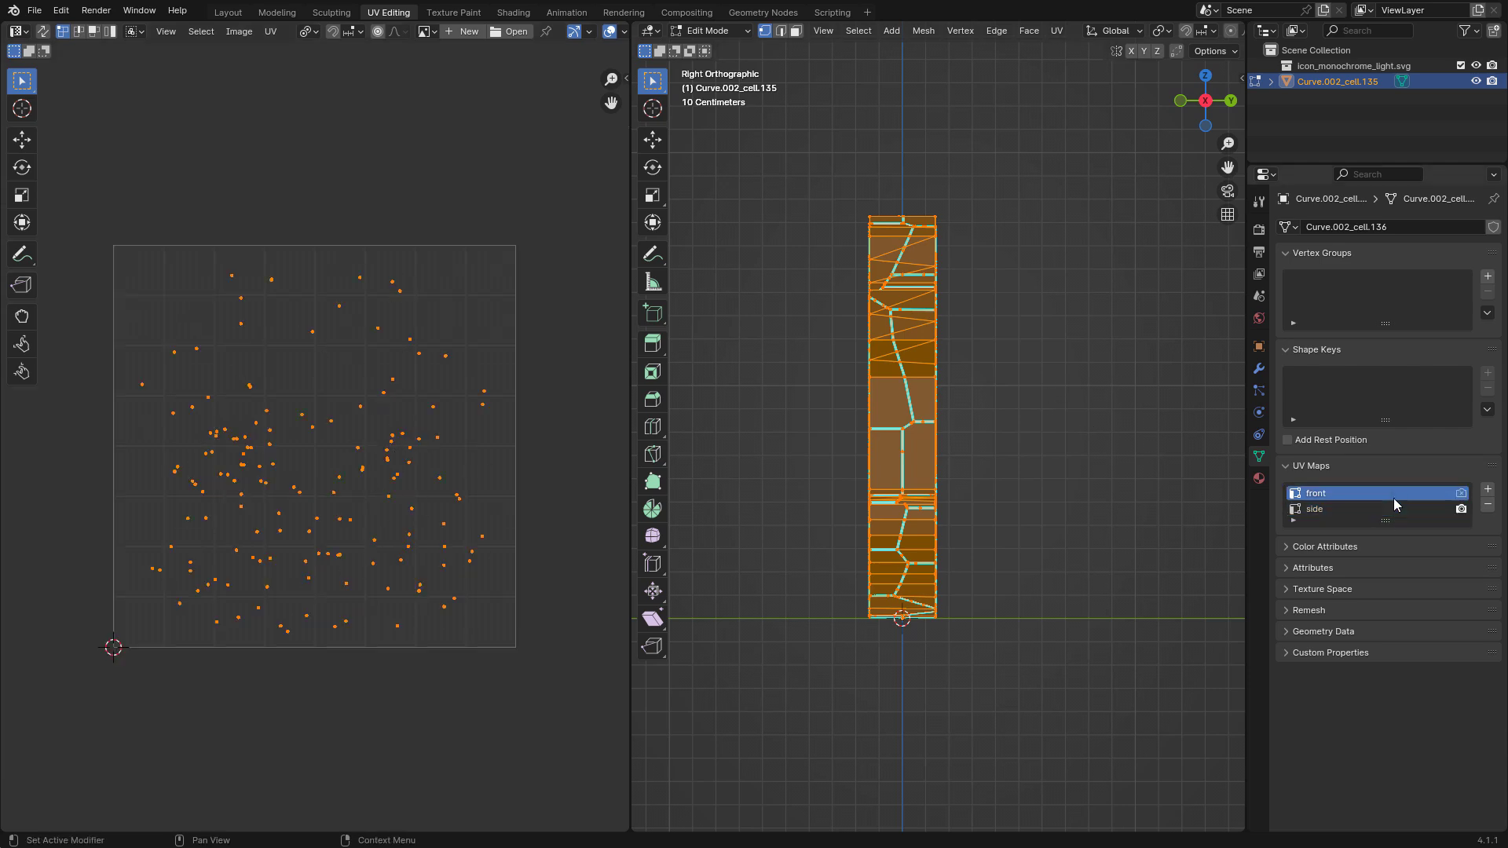
click(1393, 508)
Return to Object Mode and export the head to the Desktop as godotlogo.glb in glTF Binary format.
middle_drag(884, 542, 1050, 550)
key(Tab)
scroll(1041, 495, up, 1)
shift+middle_drag(1040, 495, 1052, 463)
click(34, 10)
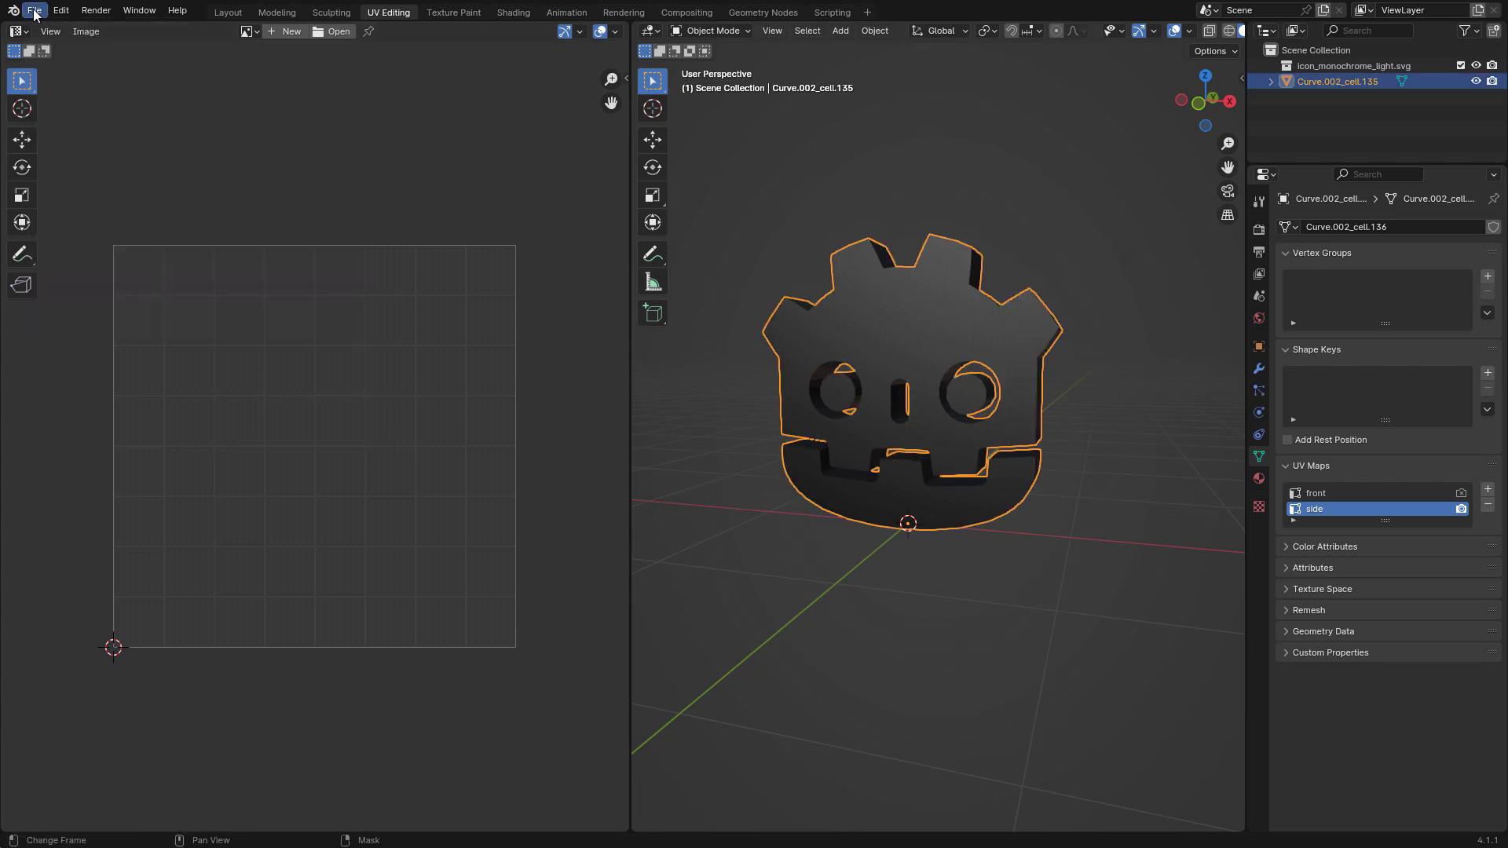
click(34, 10)
mouse_move(138, 253)
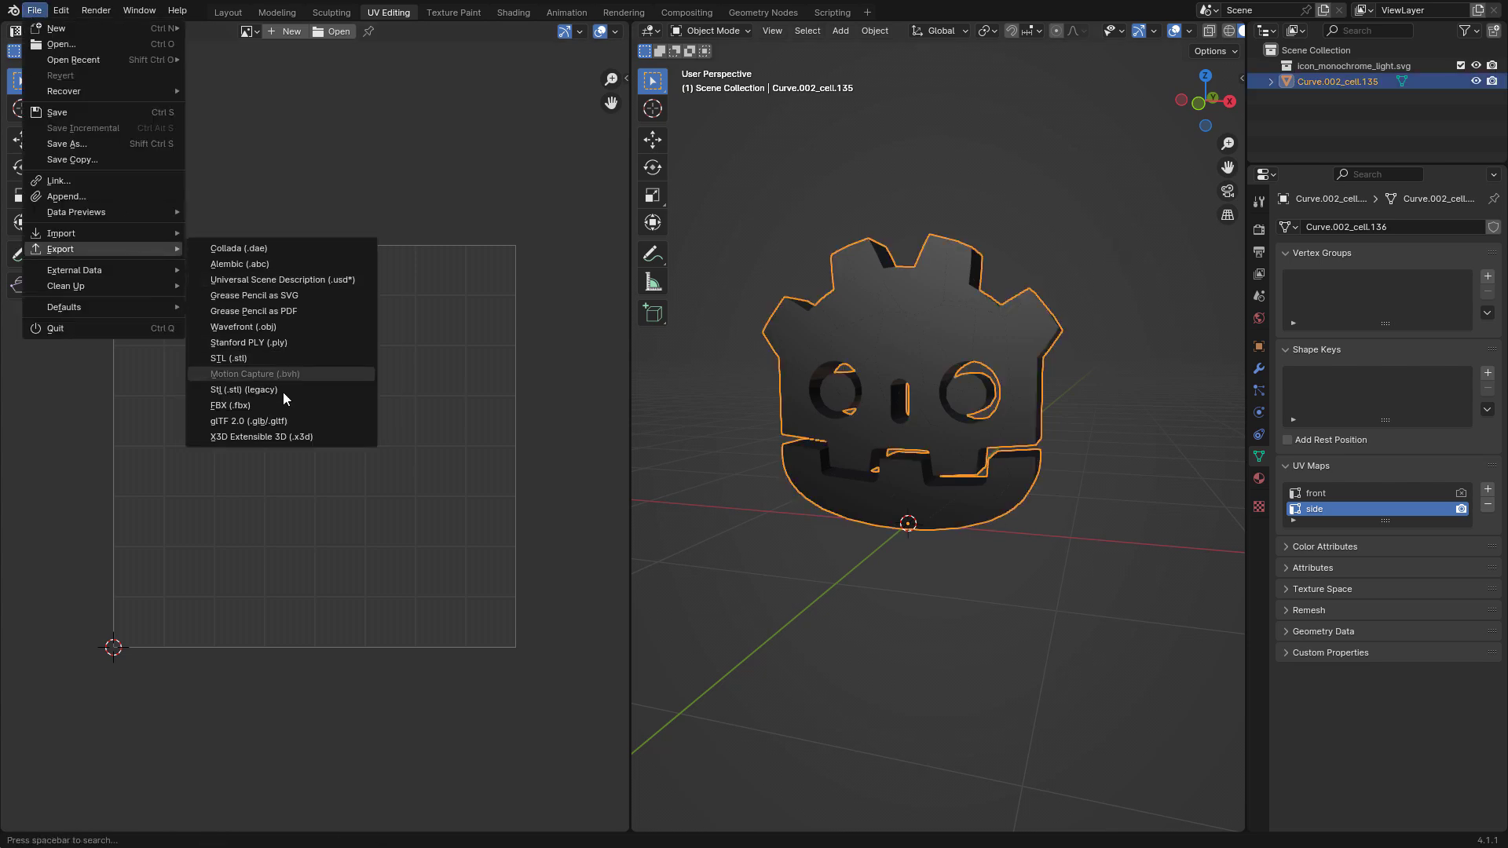
click(283, 421)
click(293, 327)
click(471, 609)
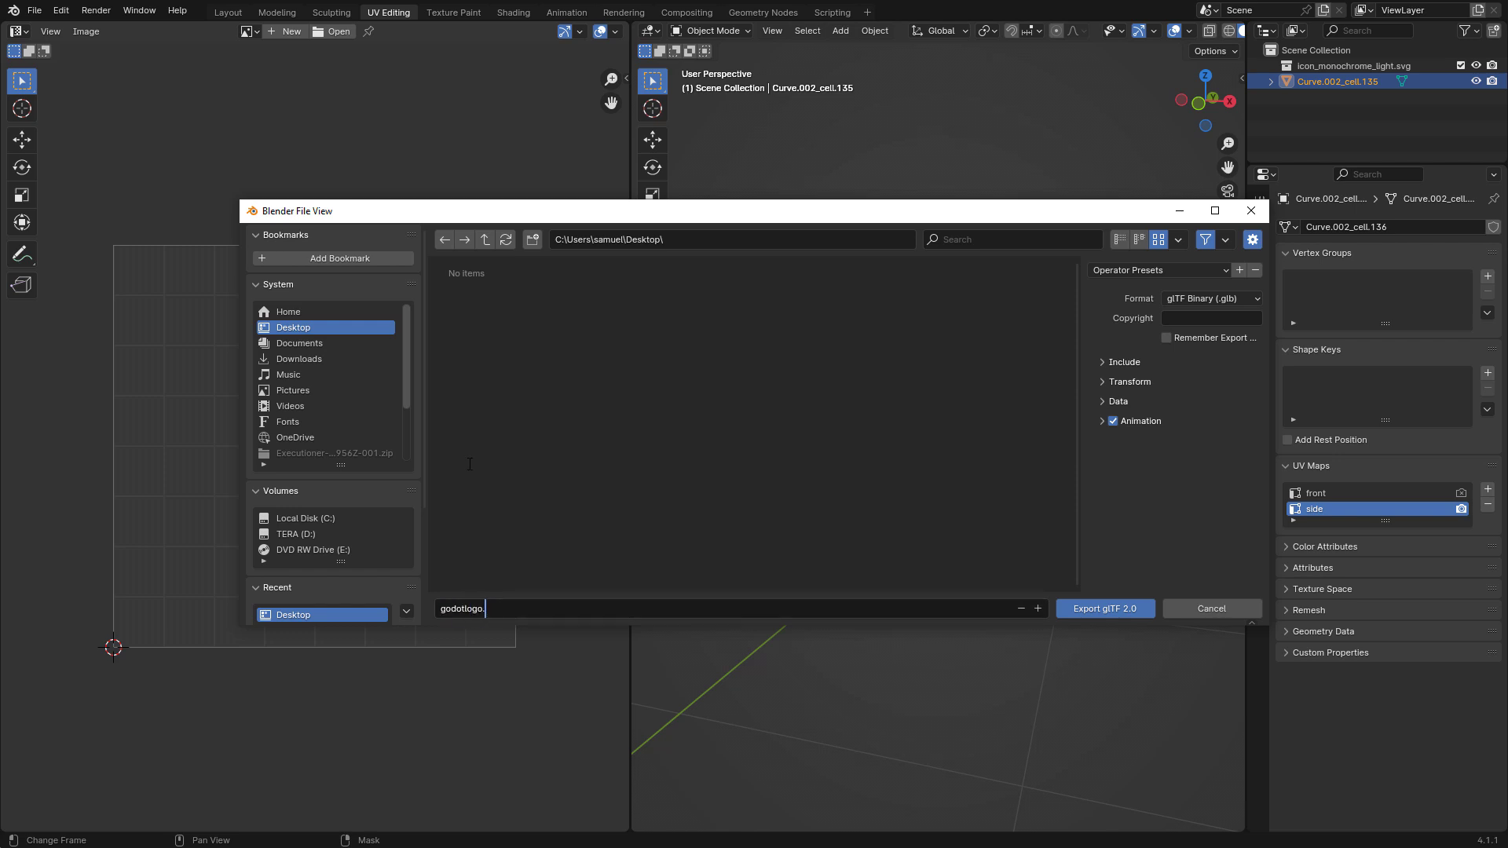
click(1109, 361)
click(1108, 609)
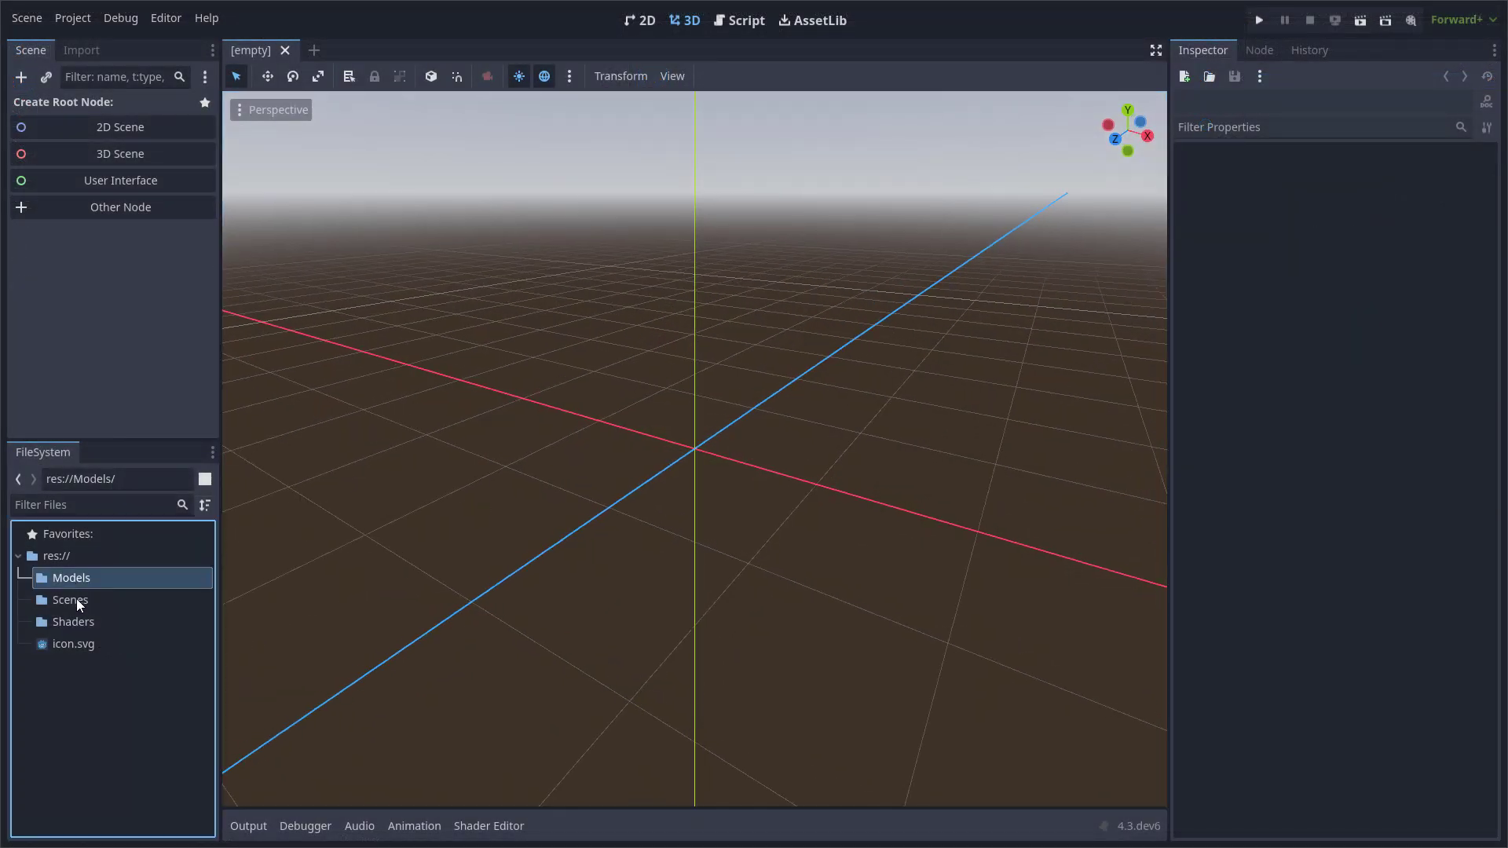
Switch to the Godot project and place godotlogo.glb from the Models folder under a Node3D root in the empty scene.
click(74, 621)
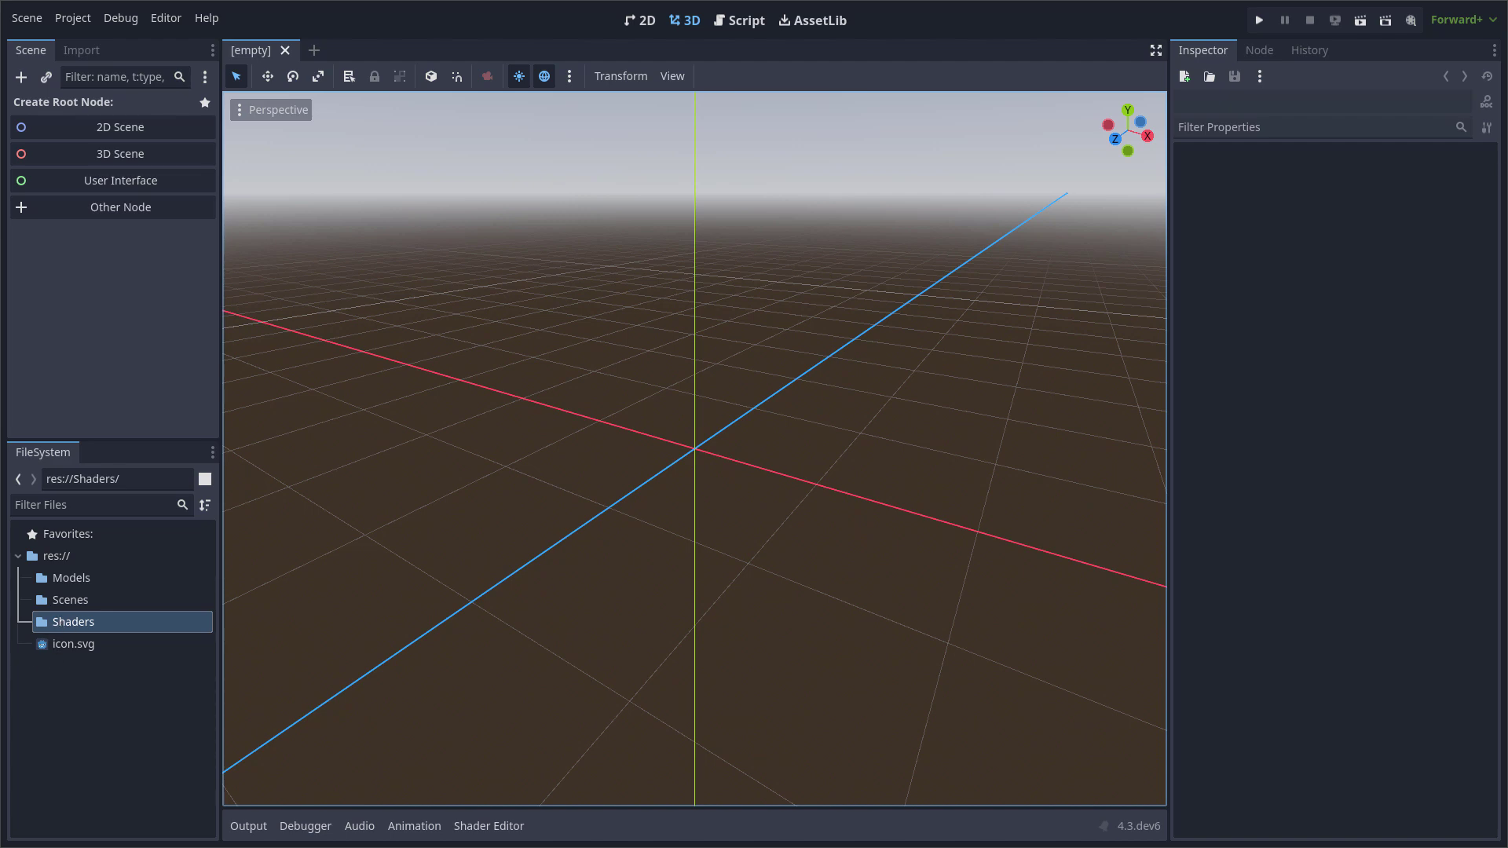
click(70, 578)
drag(91, 585, 692, 467)
click(98, 600)
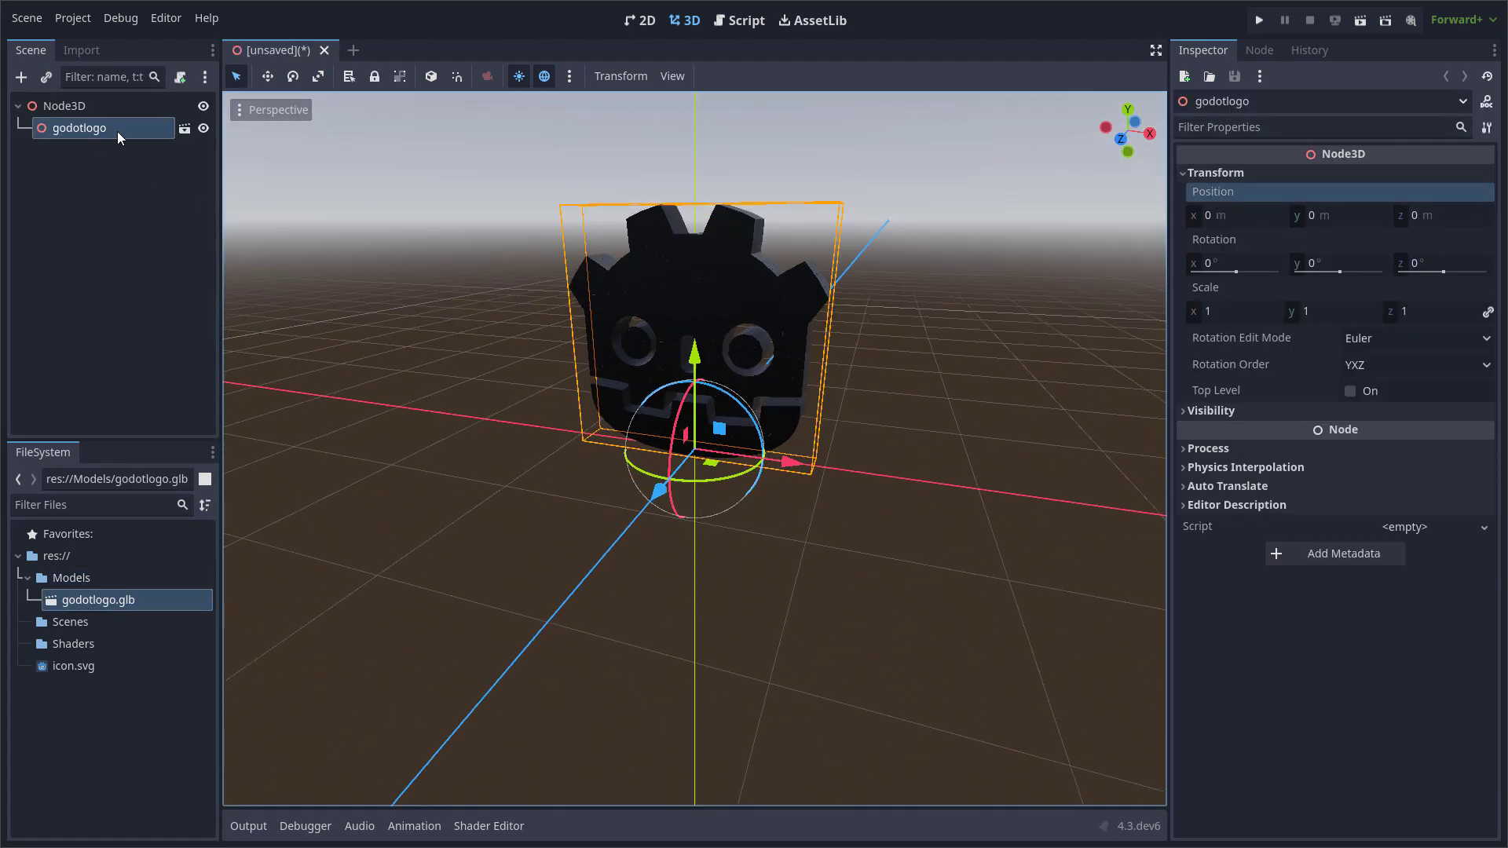
Take the mesh out of the godotlogo instance, place it directly under Node3D, and rename it Godot.
right_click(116, 131)
drag(137, 149, 110, 120)
key(F2)
text(Godot)
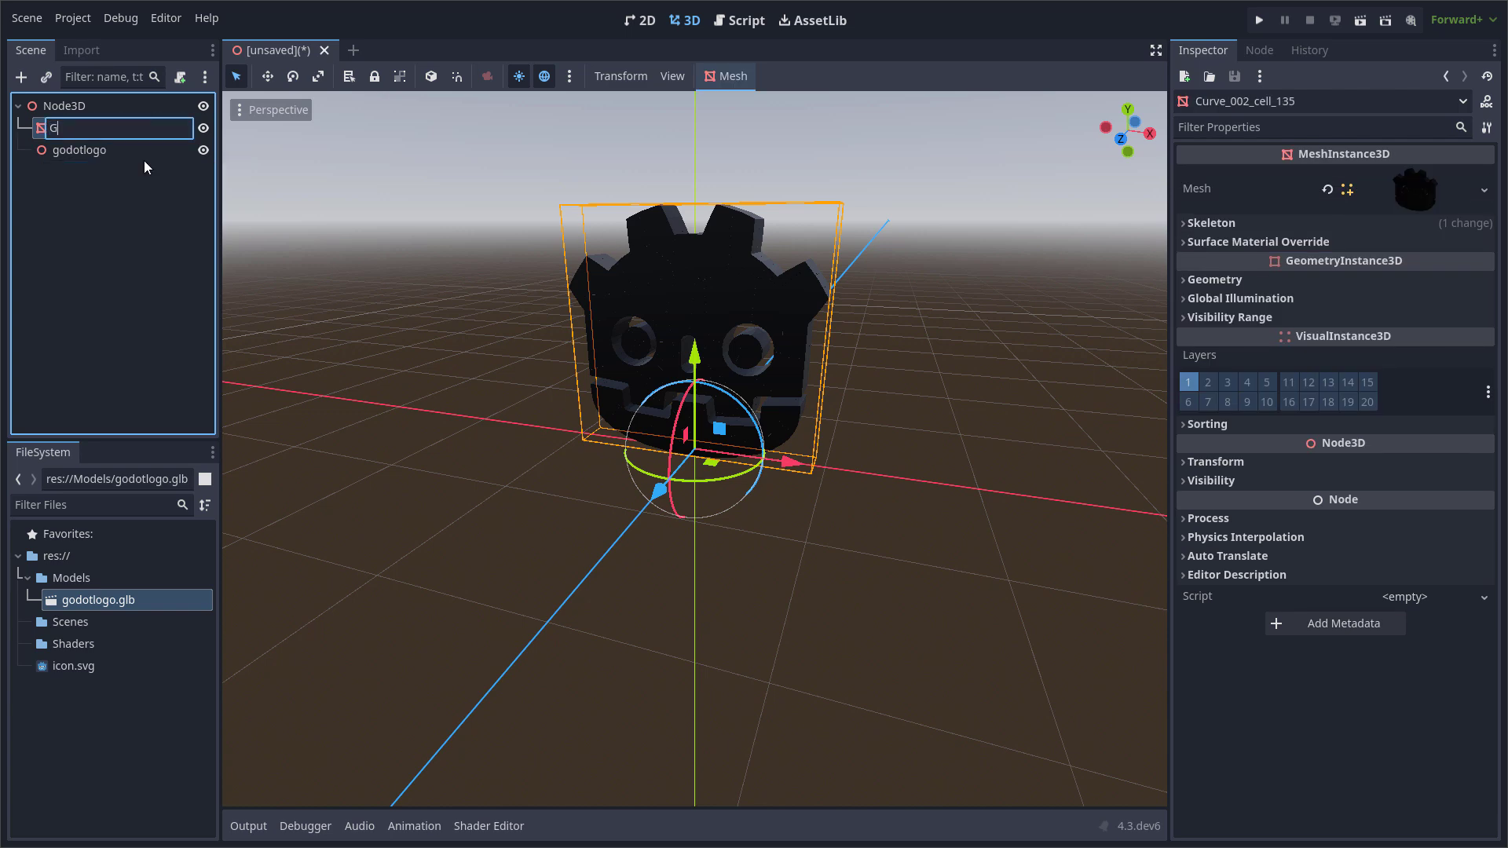
key(Return)
Delete the leftover godotlogo node from the scene.
click(107, 151)
key(Delete)
key(Return)
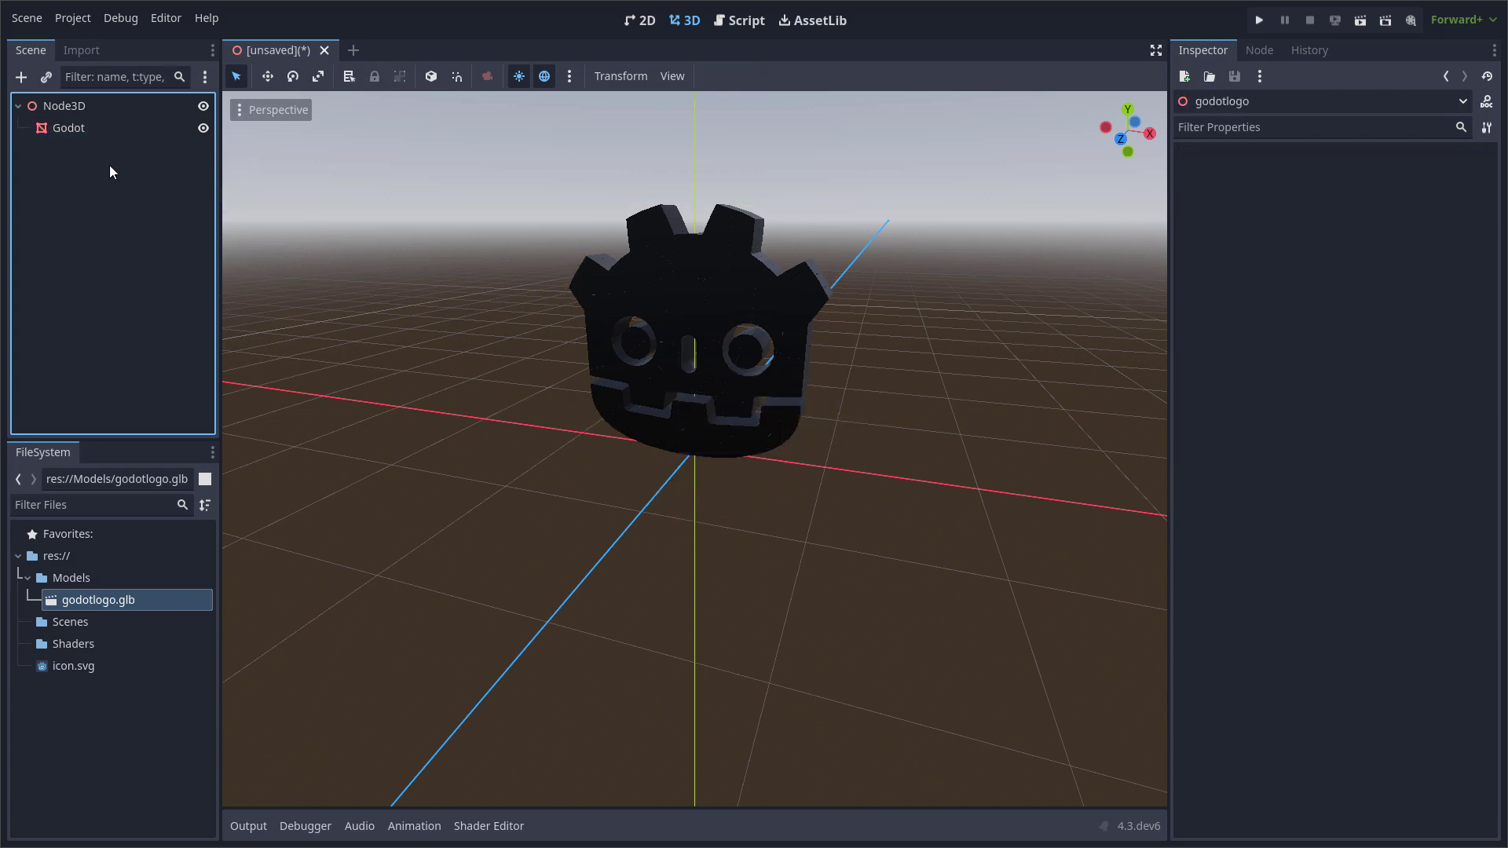
Assign a new ShaderMaterial as the Material Override of the Godot mesh and expand its properties.
click(91, 131)
scroll(762, 319, up, 3)
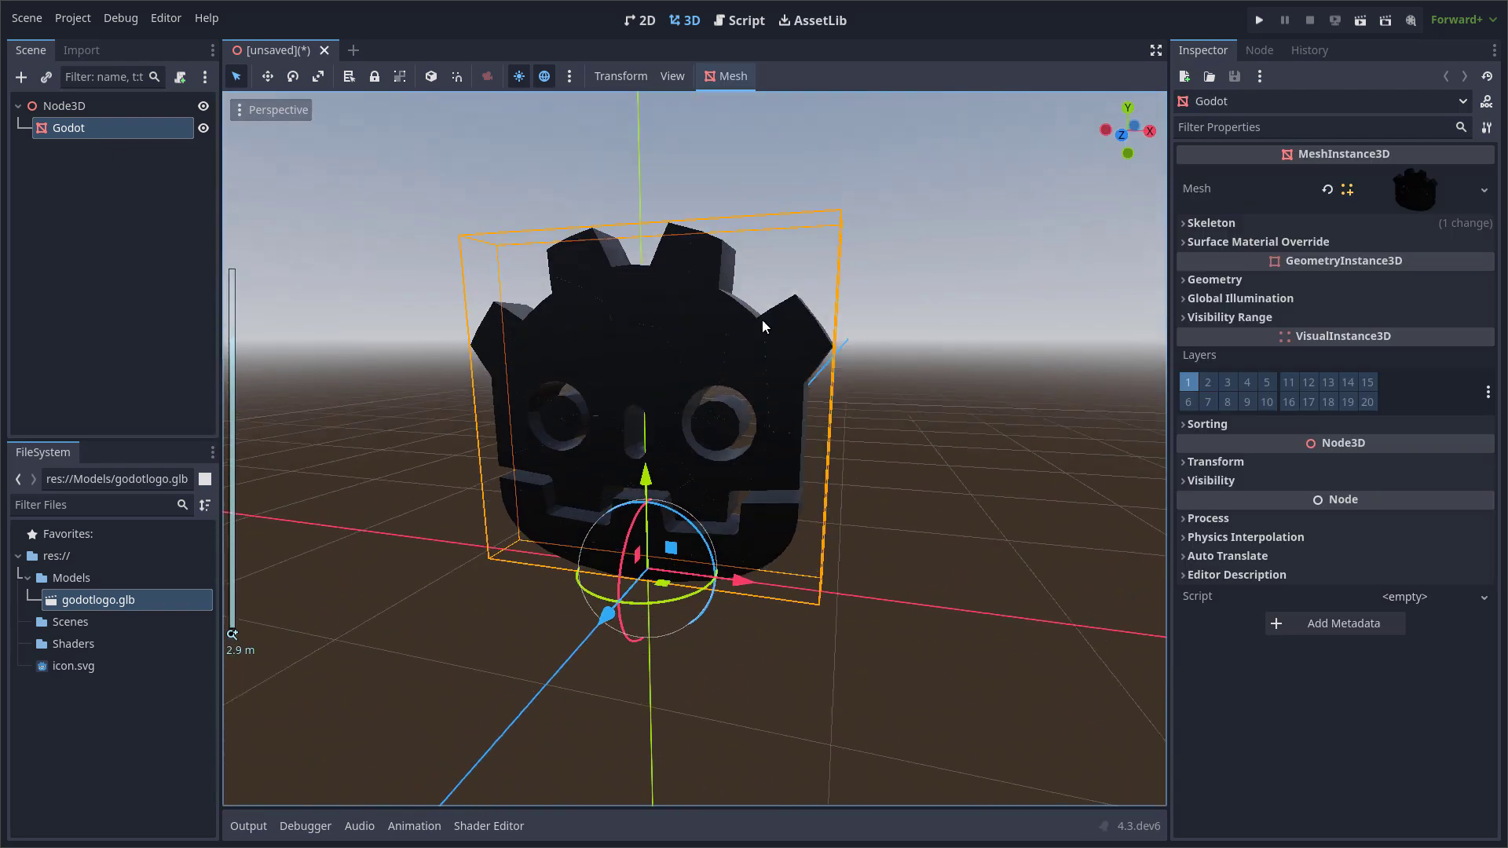
click(1214, 279)
click(1400, 314)
click(1422, 358)
click(1402, 315)
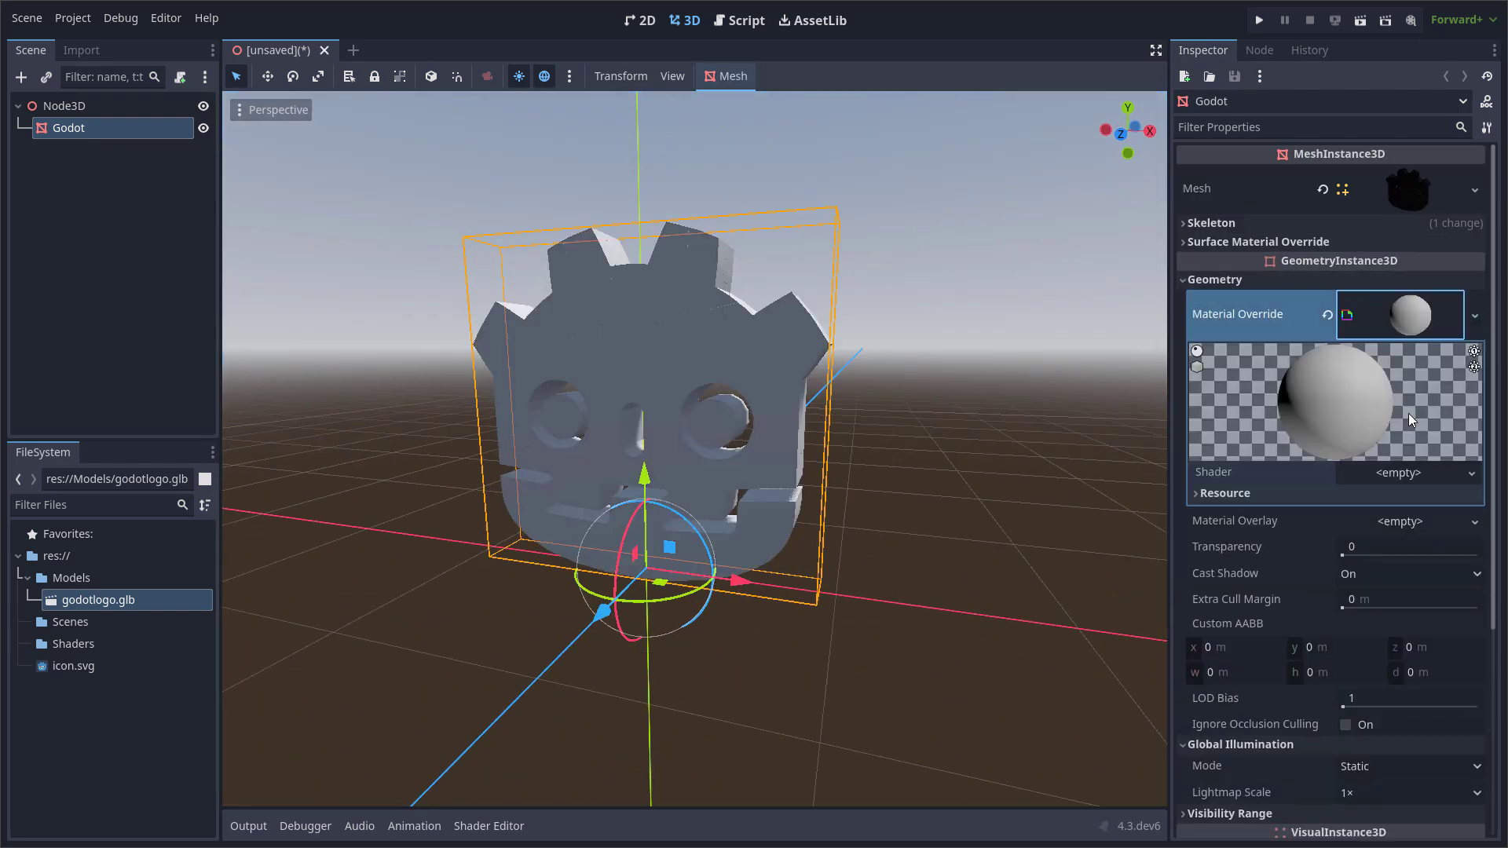
Create a new spatial shader named bk_pivots.gdshader in the Shaders folder for the override material.
click(1406, 472)
click(1425, 494)
click(885, 417)
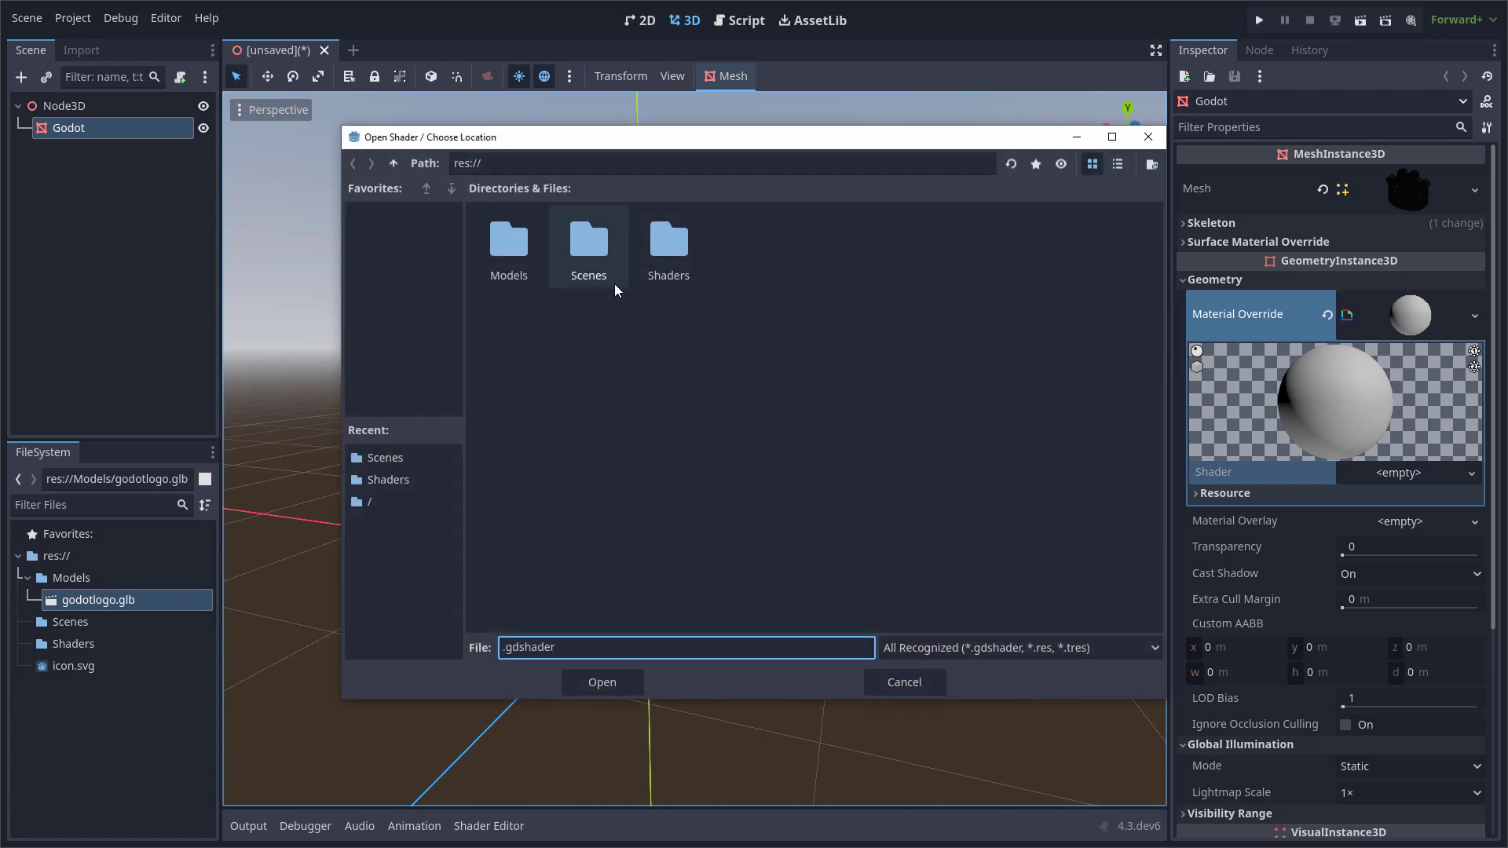
double_click(669, 250)
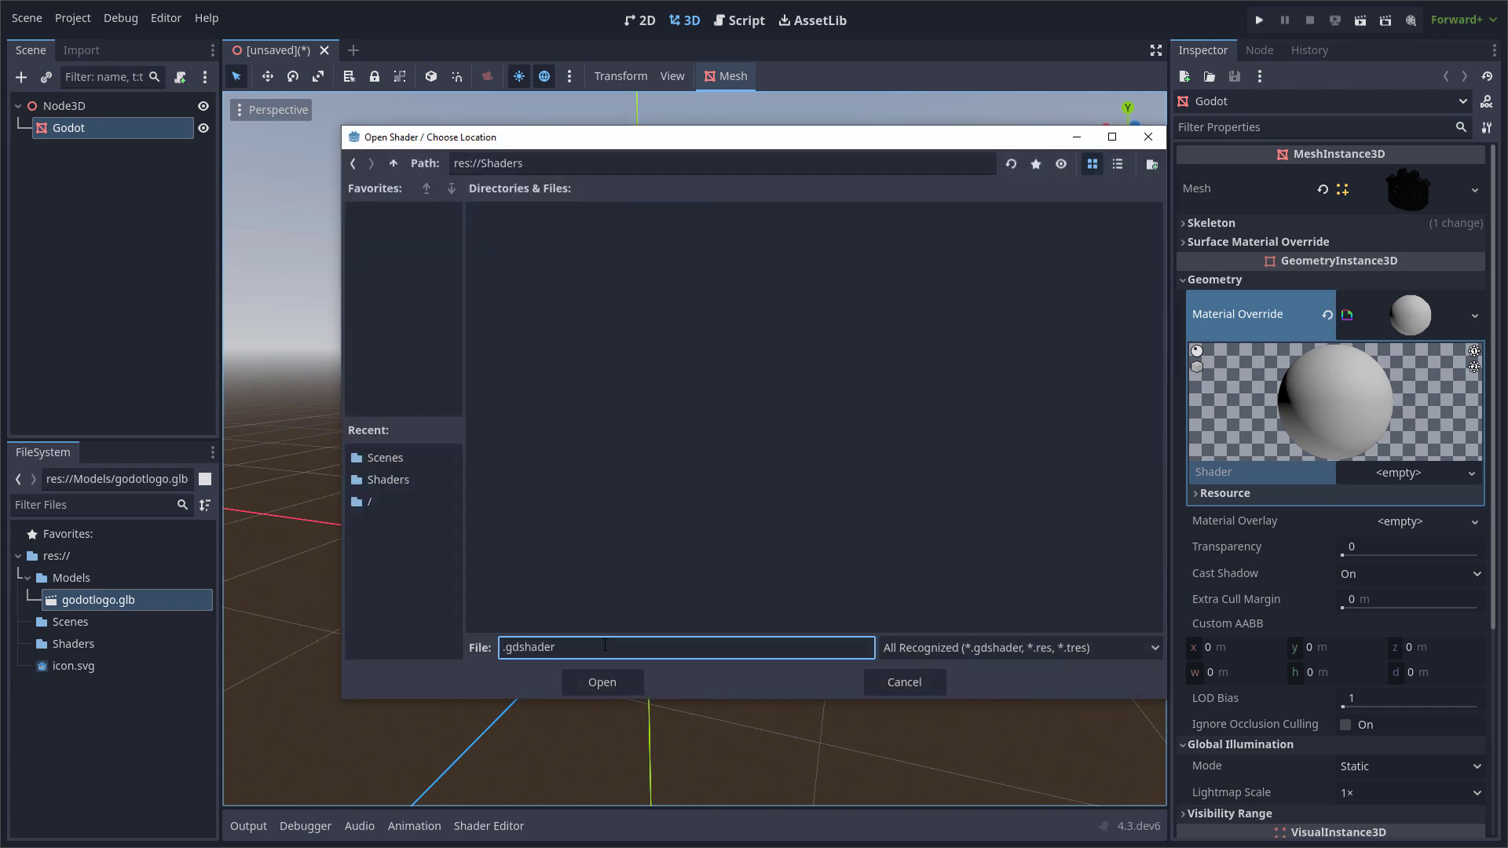
text(bk_pivots)
key(Return)
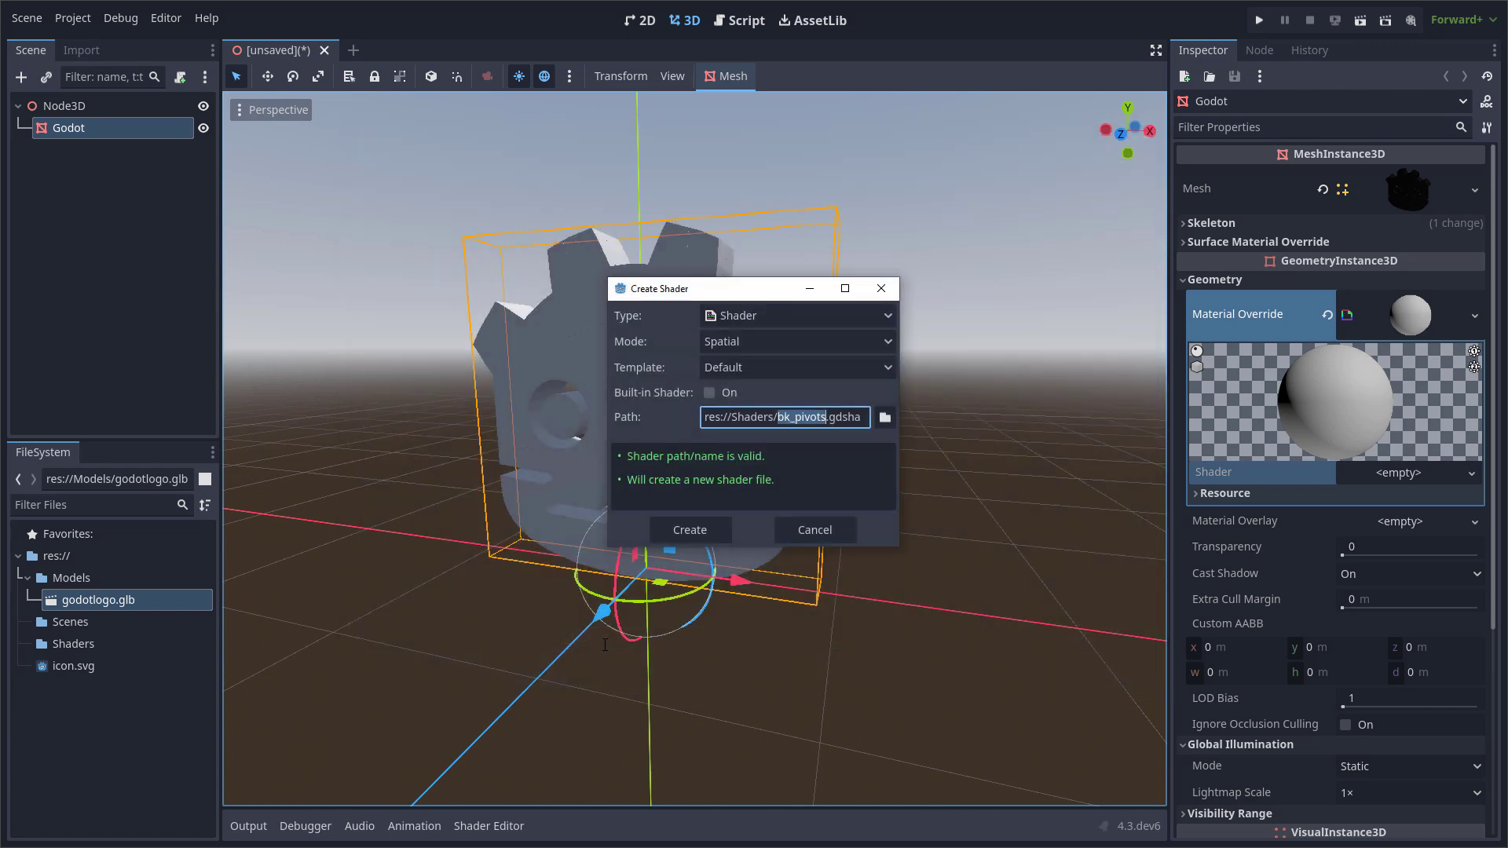
click(705, 531)
Replace the template code of bk_pivots.gdshader with the copied shader code using world_vertex_coords, color, emission, effector and dimensions uniforms.
middle_drag(714, 555, 627, 556)
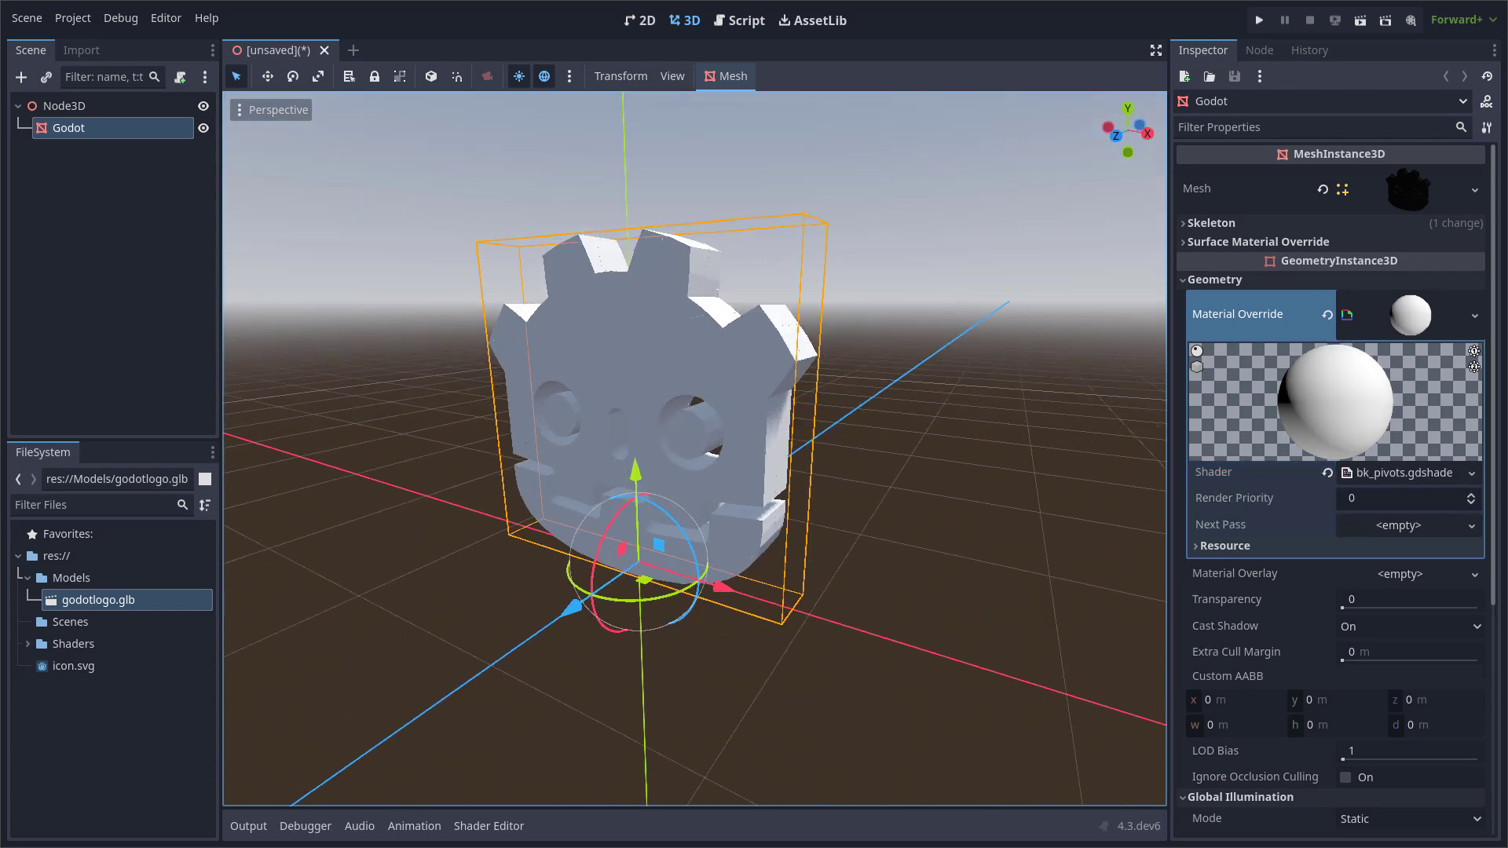
click(877, 550)
middle_drag(877, 550, 737, 338)
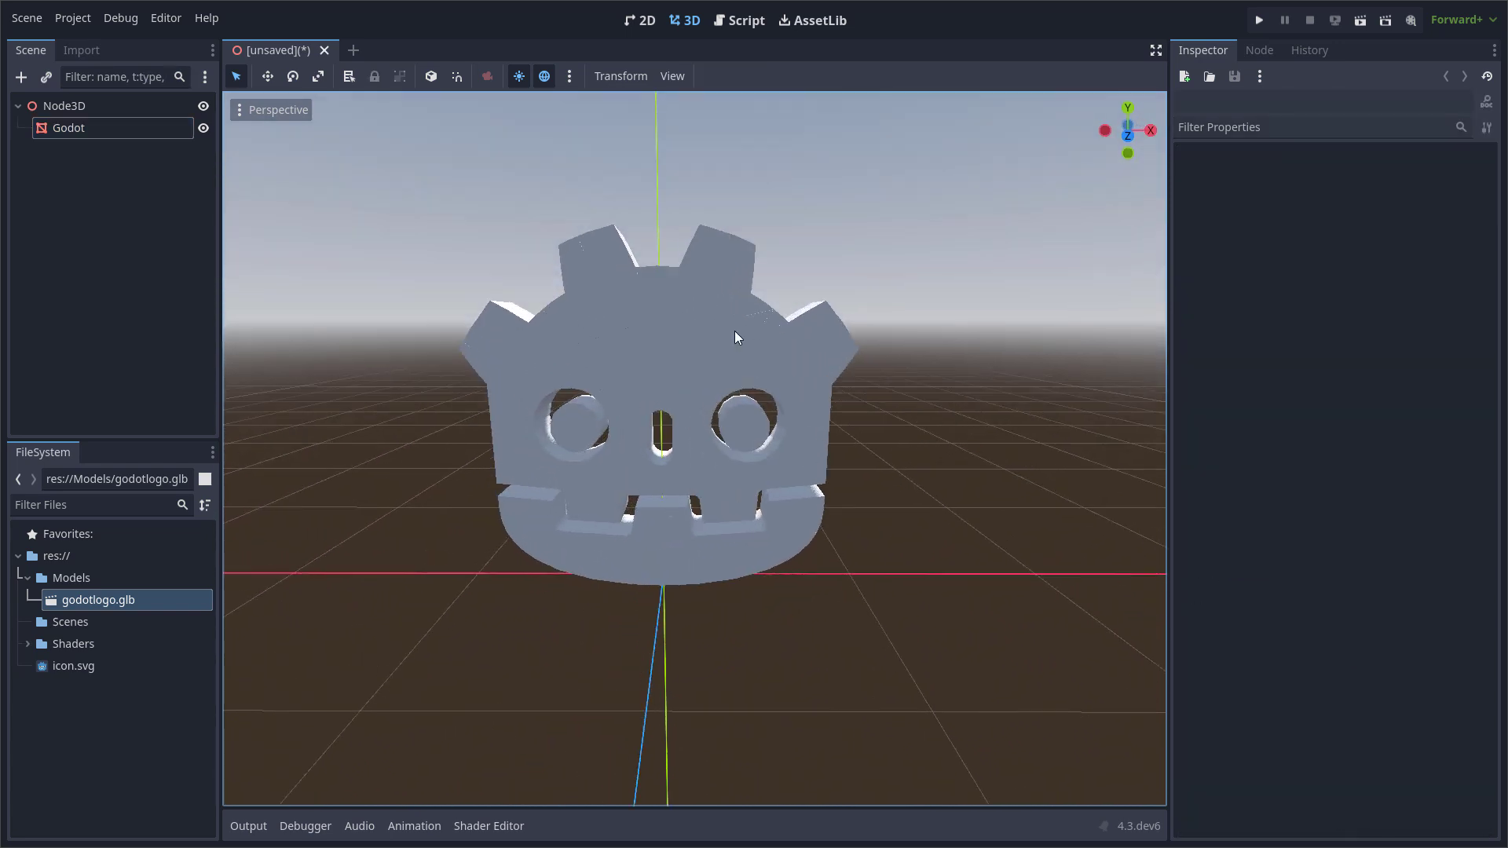
click(737, 337)
click(1398, 472)
key(ctrl+a)
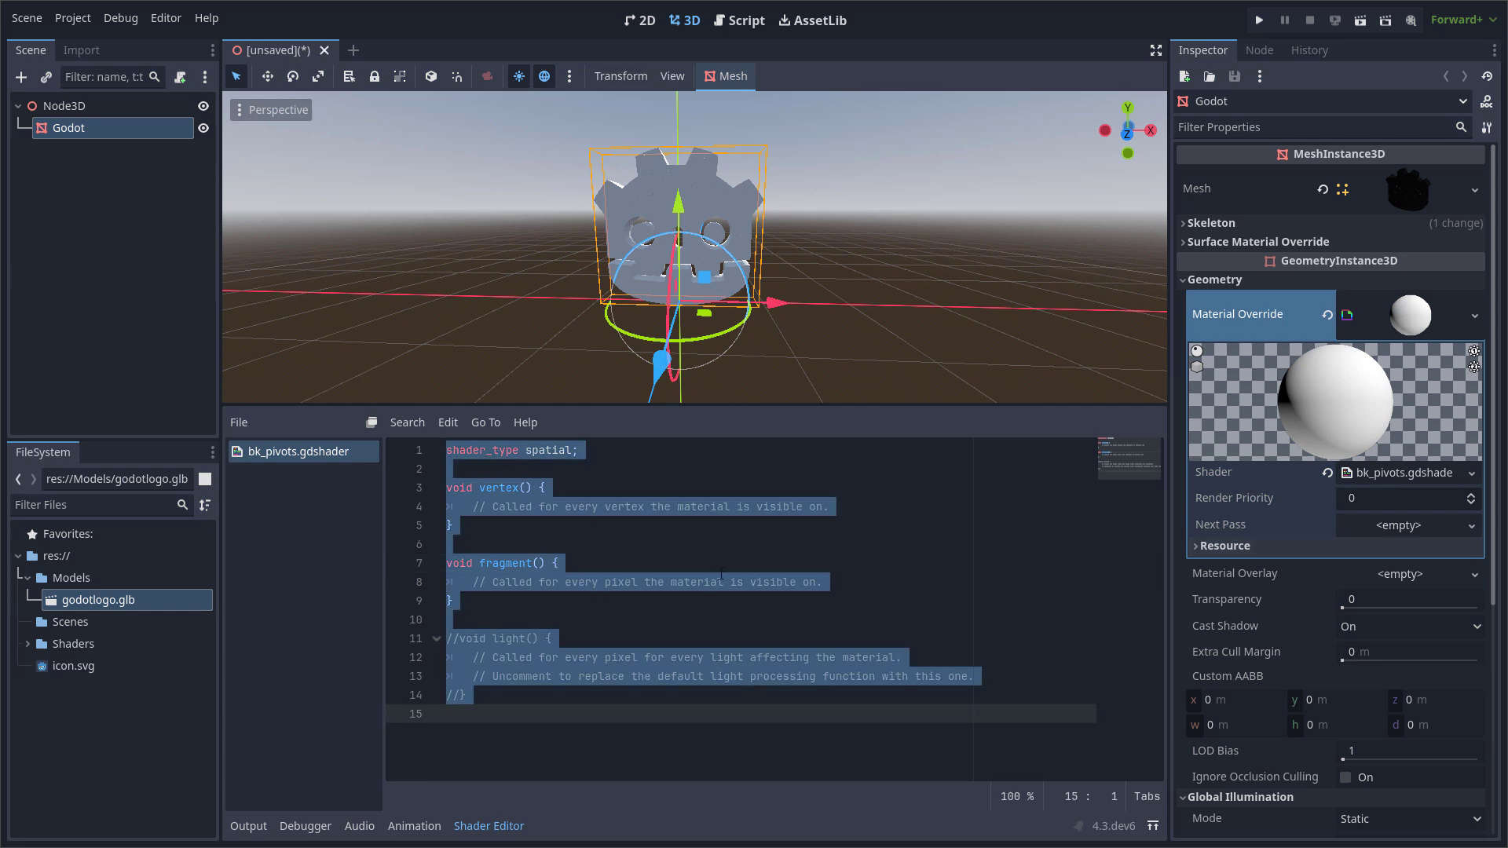
key(ctrl+v)
Save the scene as main in the Scenes folder.
key(ctrl+s)
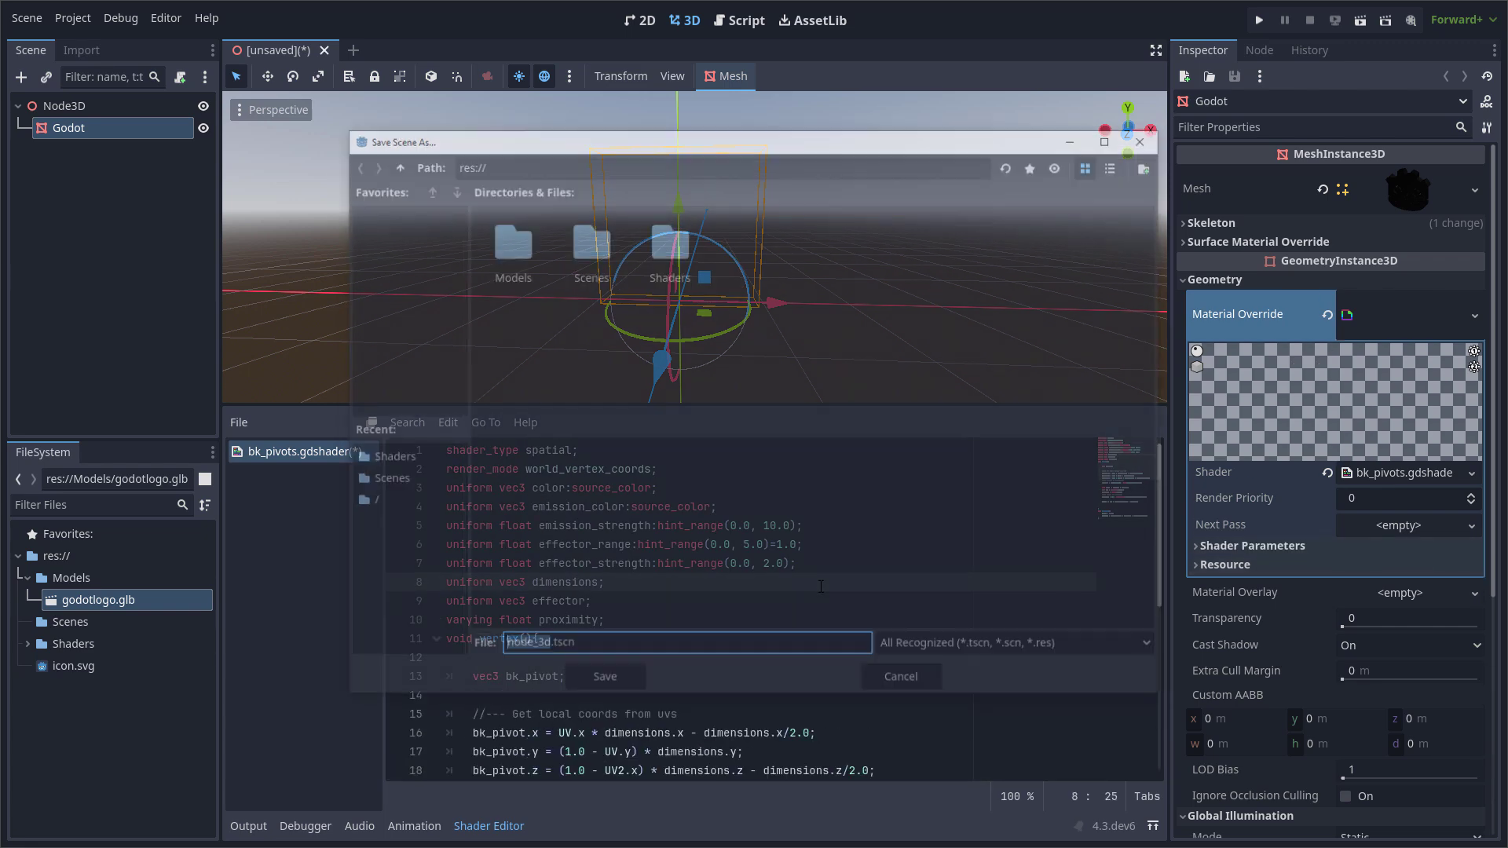
double_click(588, 242)
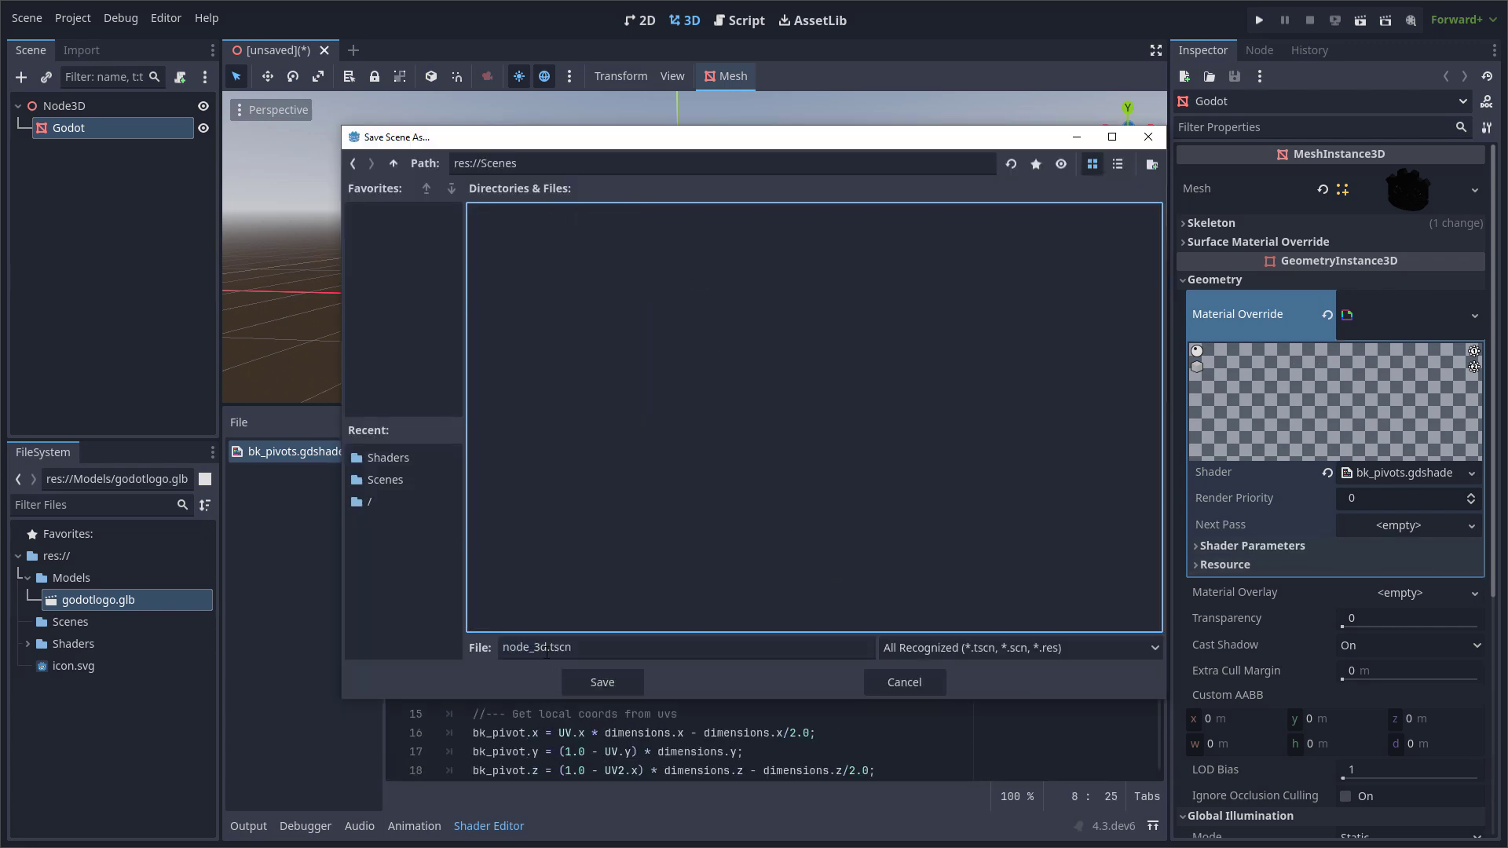
key(Return)
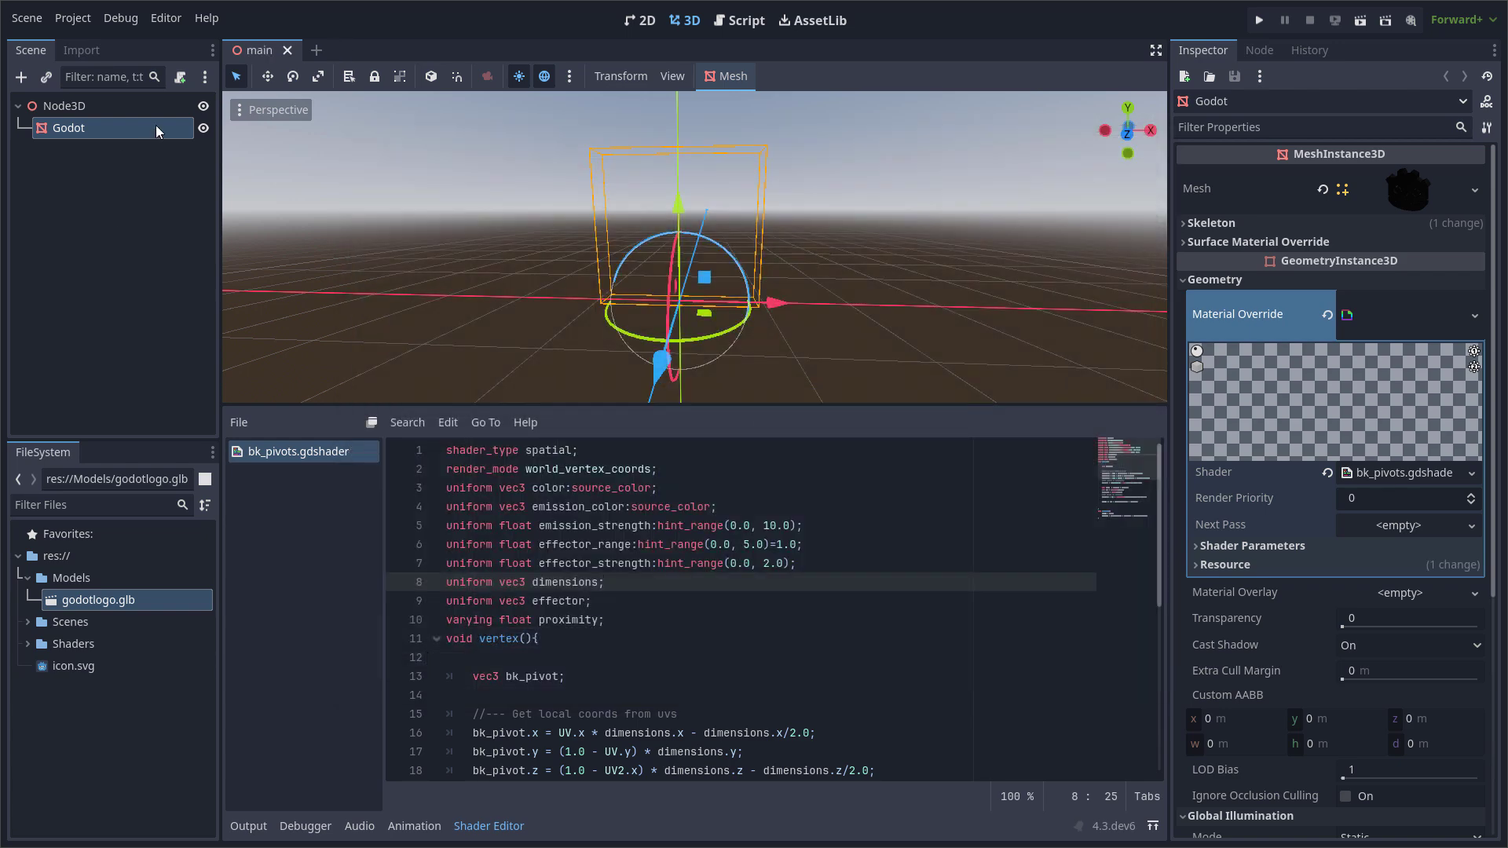
click(180, 76)
click(679, 550)
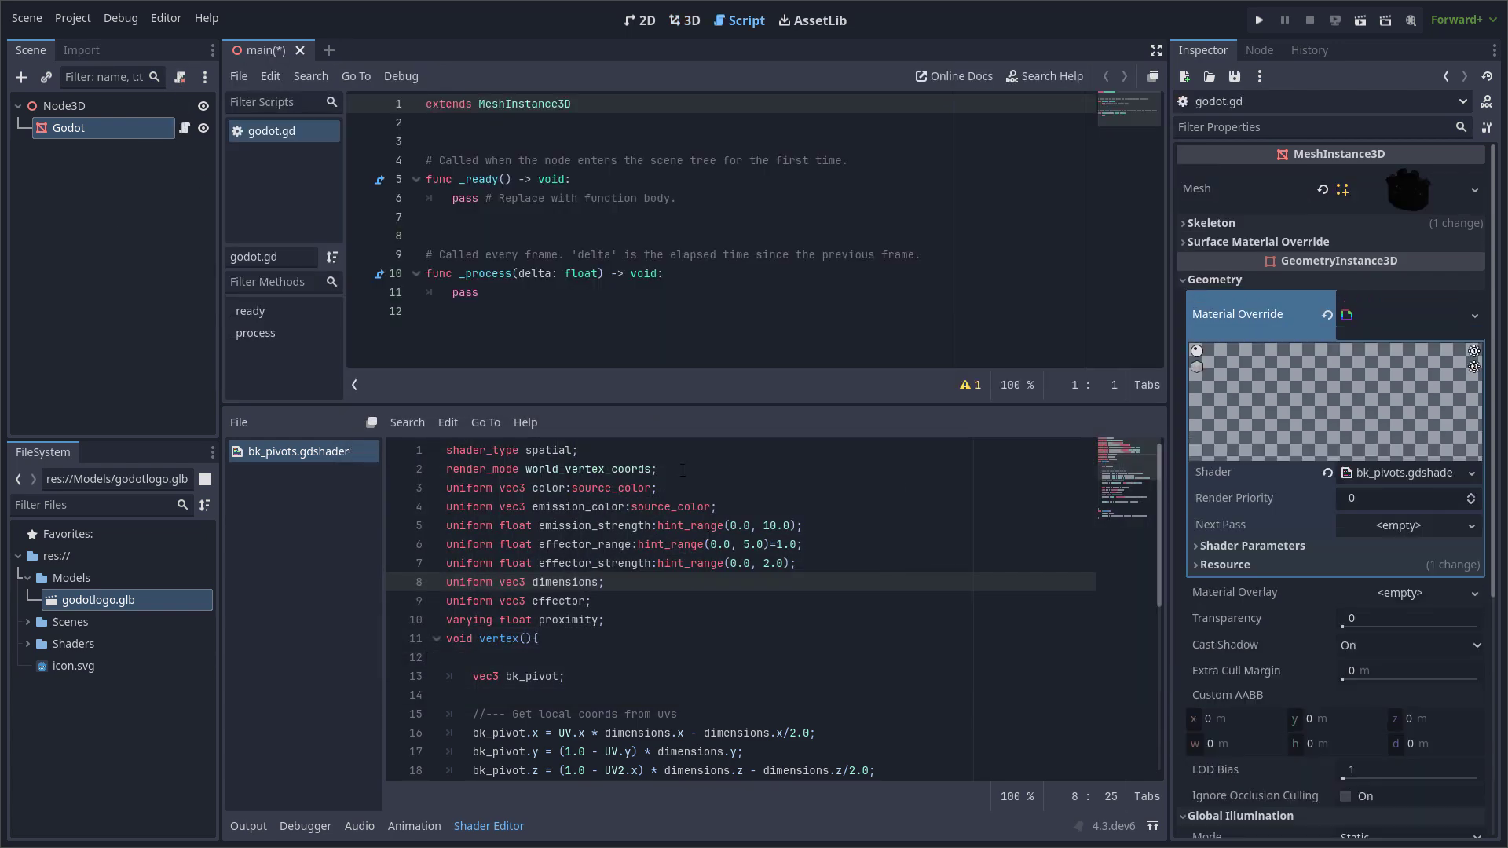
key(ctrl+a)
text(@tool extends MeshInstance3D @export var effector:Node3D  func _process(delta: float) -> void: 	var mat:ShaderMaterial = get_active_material(0) 	mat.set_shader_parameter("dimensions", get_aabb().size) 	if effector: 		mat.set_shader_parameter("effector", effector.global_position))
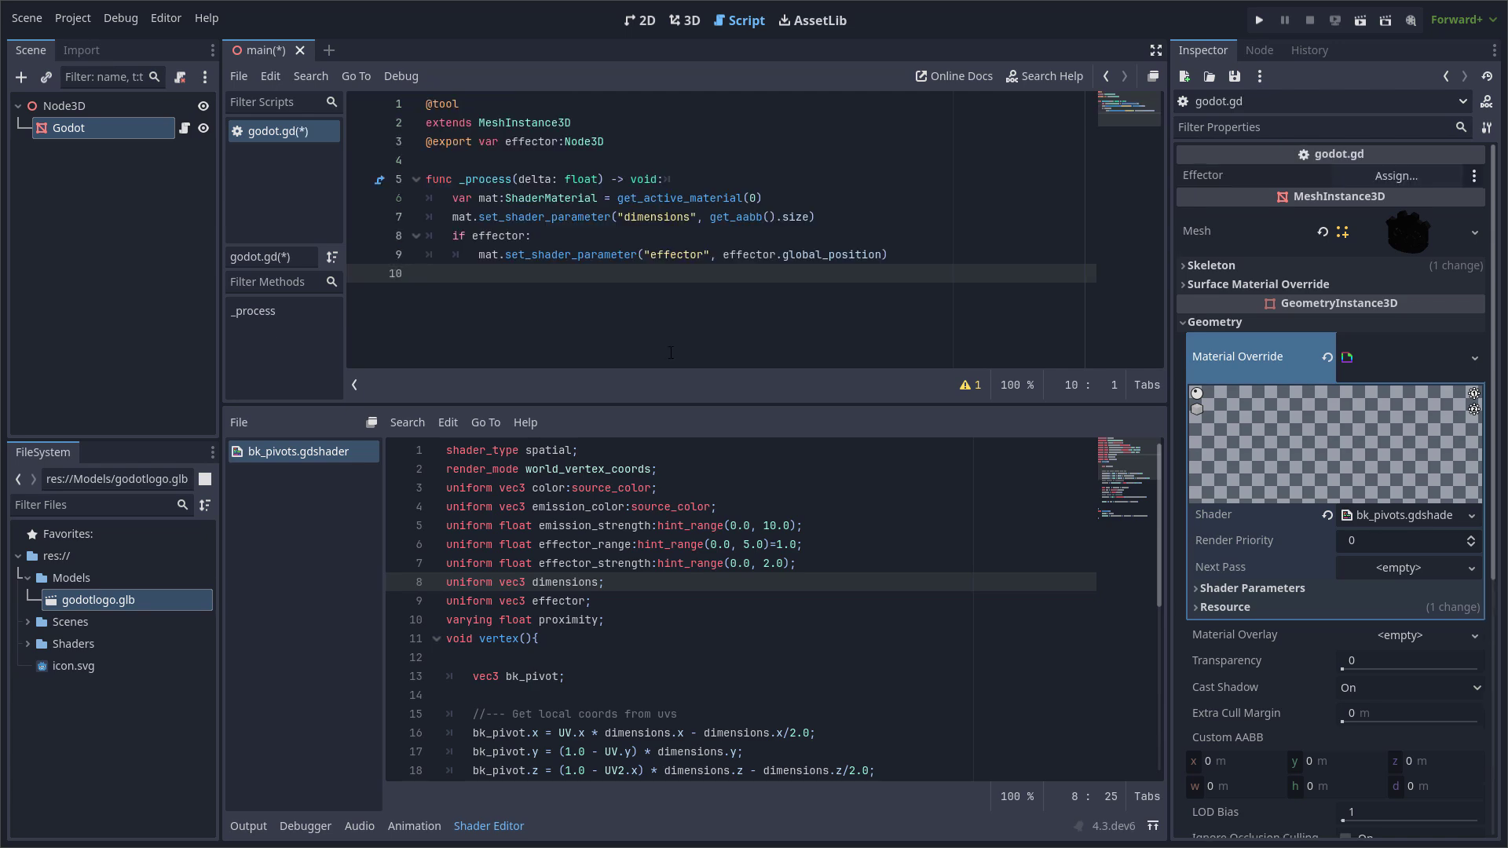
key(ctrl+s)
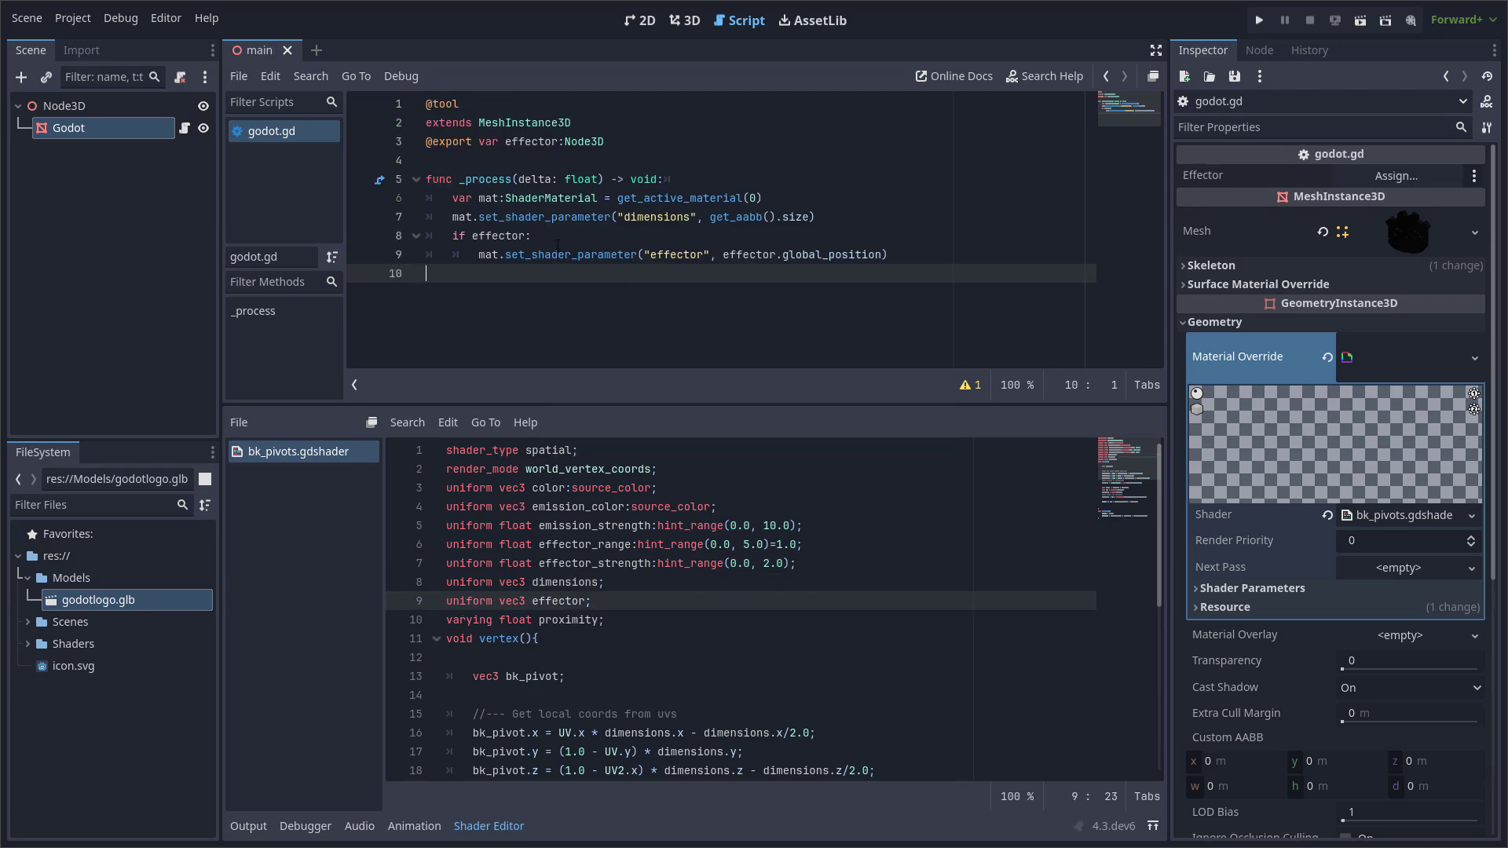
Add a Marker3D as a child of Node3D and rename it Effector.
click(1396, 175)
click(827, 692)
right_click(83, 107)
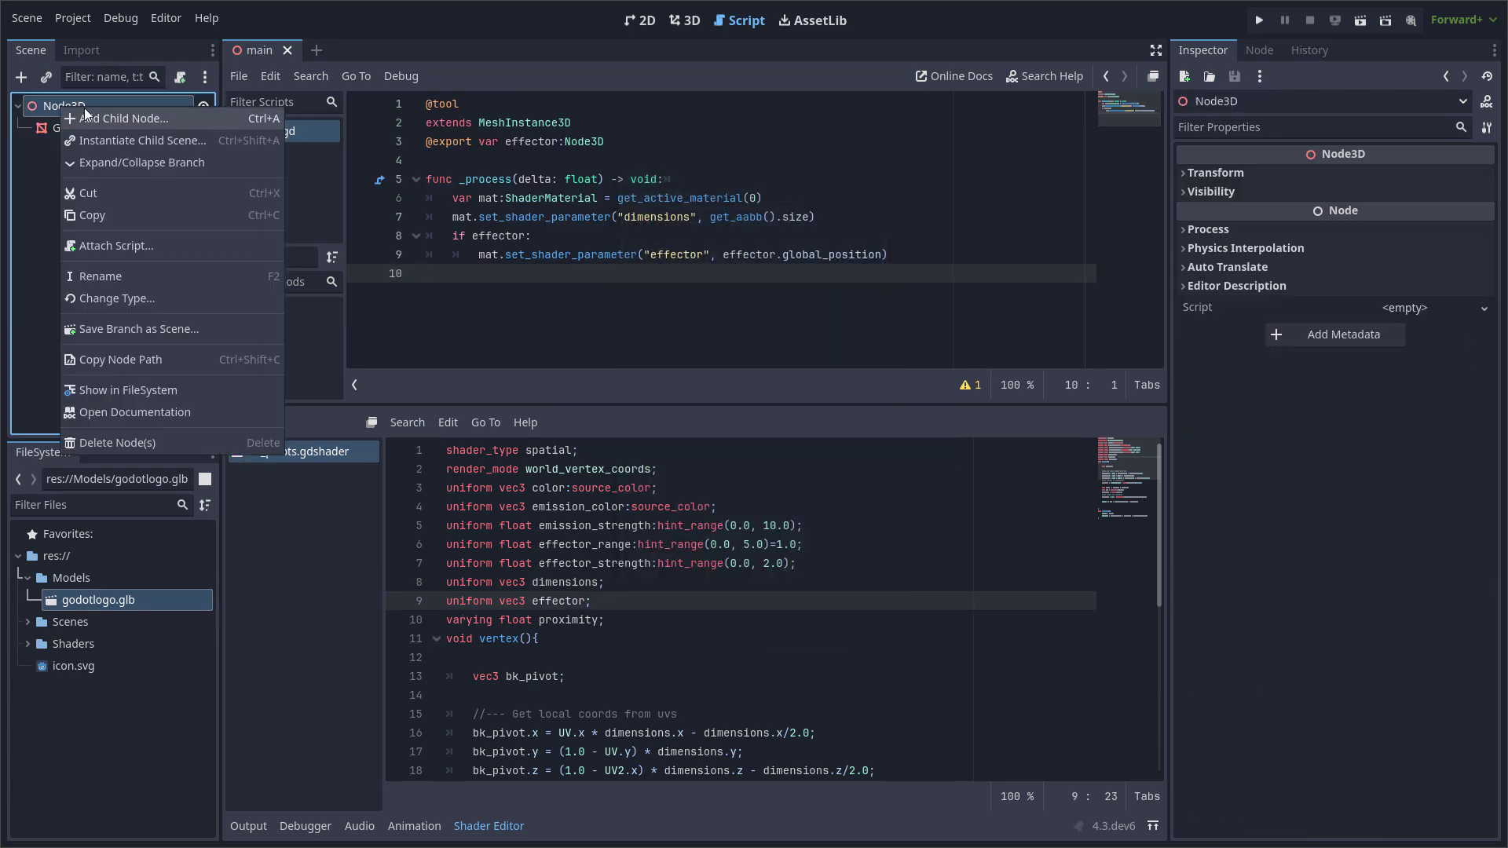
click(125, 116)
text(marker)
key(Return)
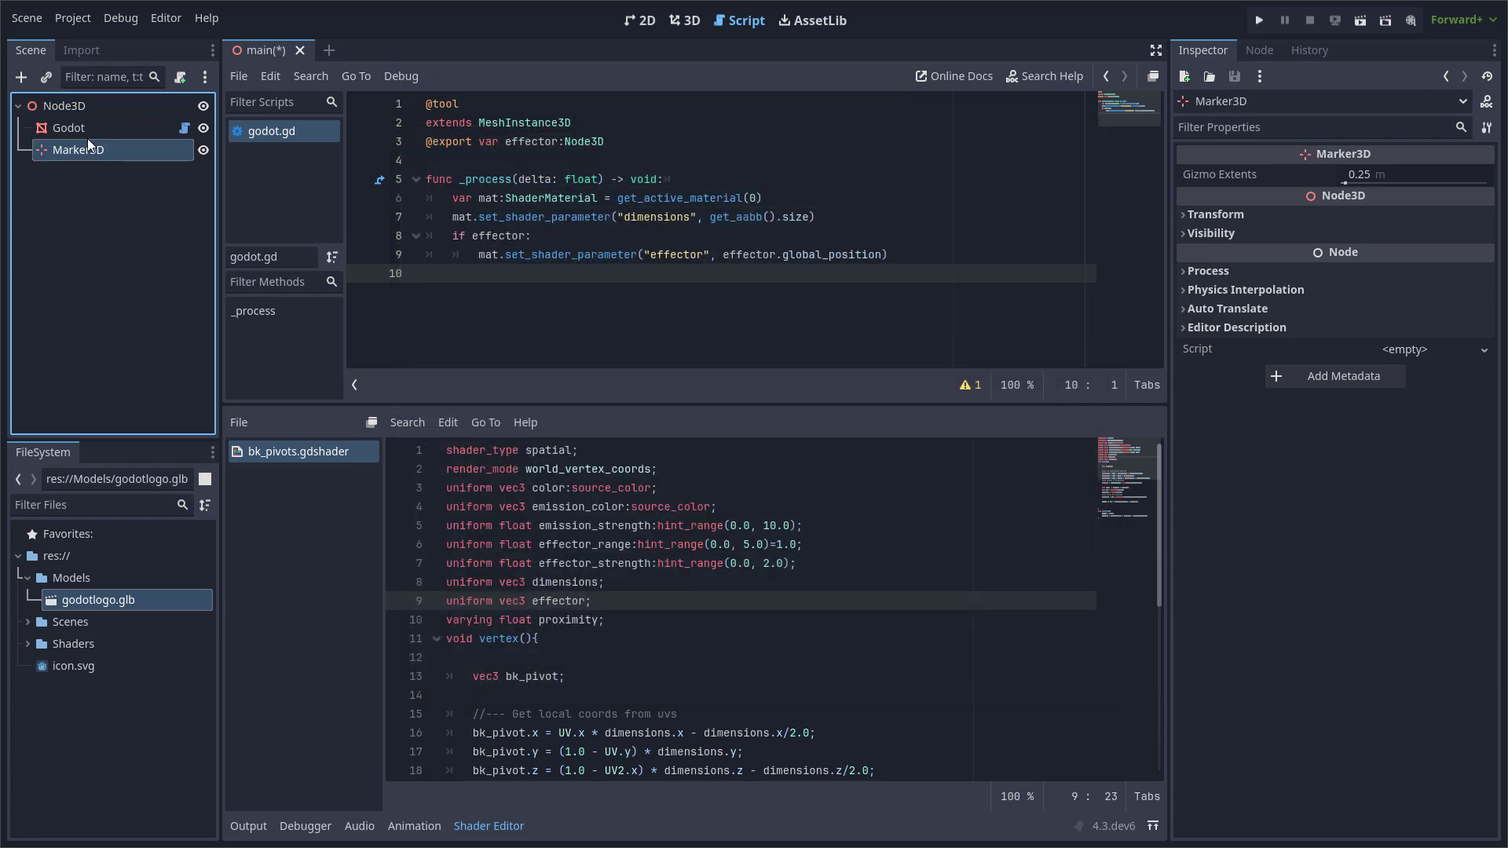
double_click(92, 149)
key(ctrl+a)
text(Effector)
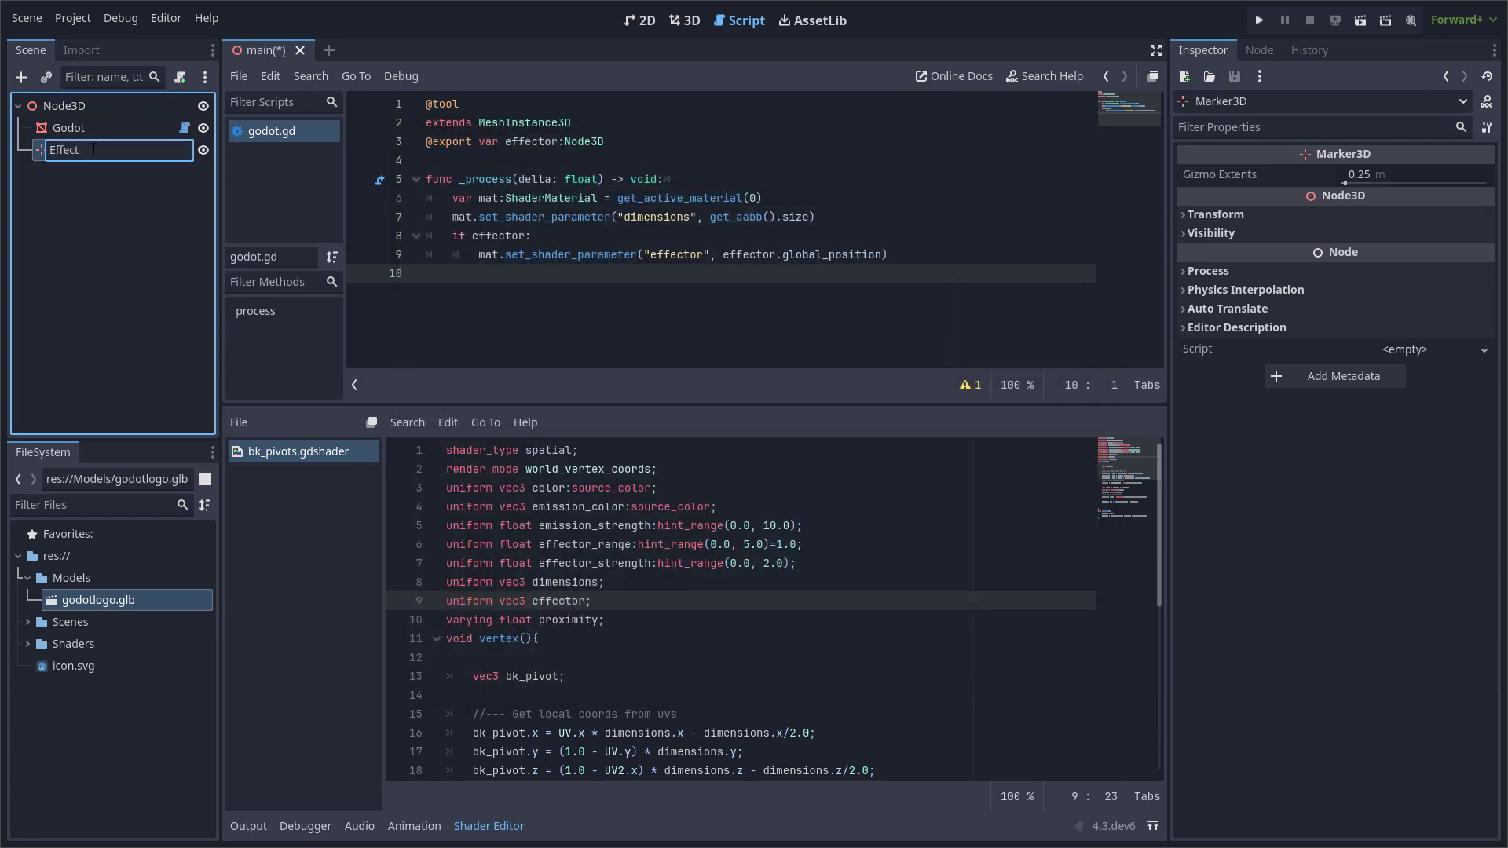
key(Return)
Assign the Effector node to the Godot mesh's exported Effector property and reload the scene.
click(68, 127)
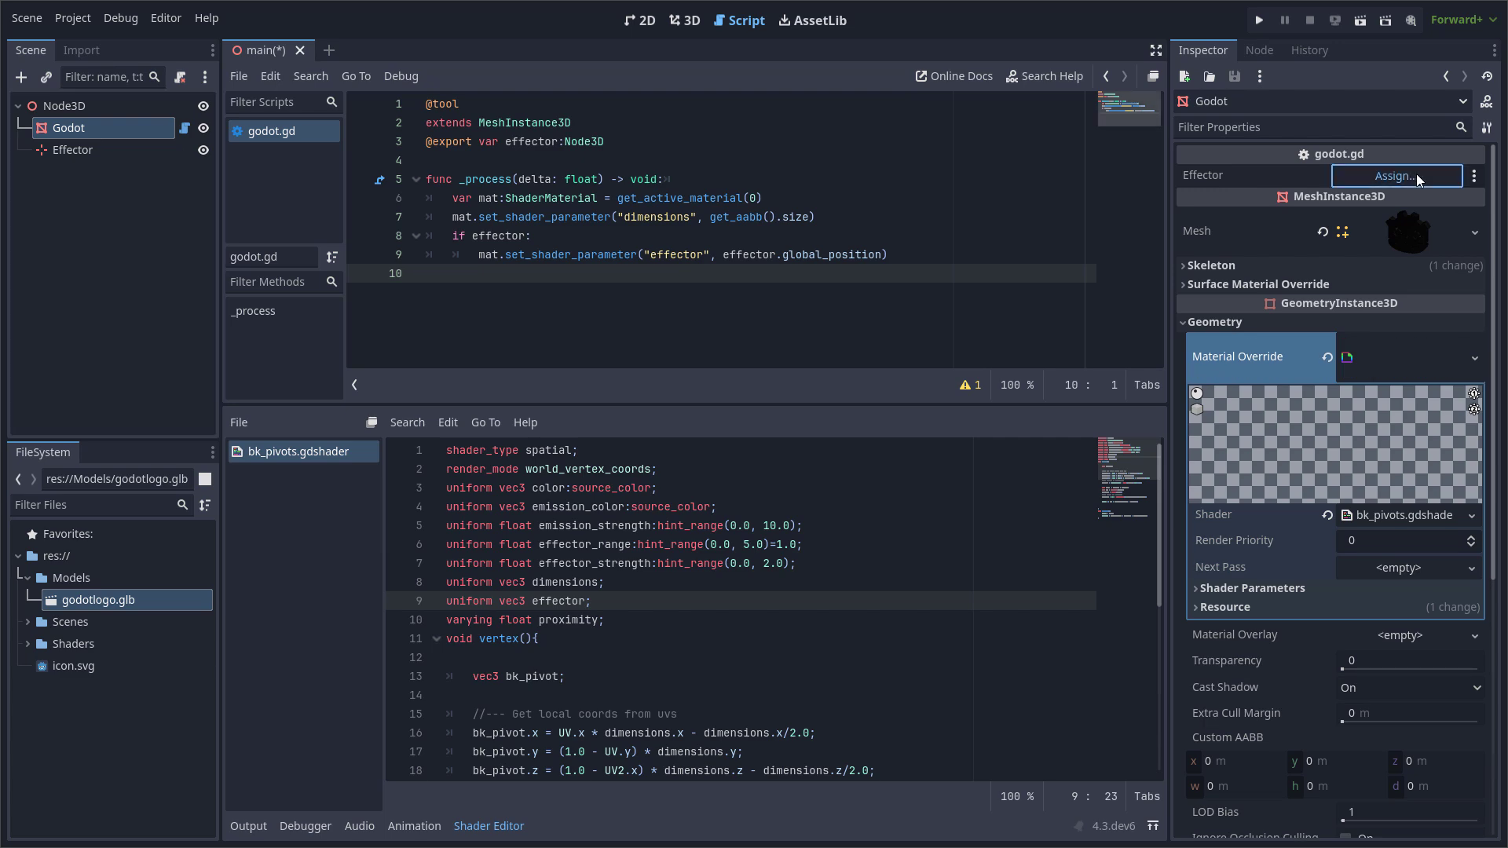
click(1395, 175)
click(682, 260)
click(693, 682)
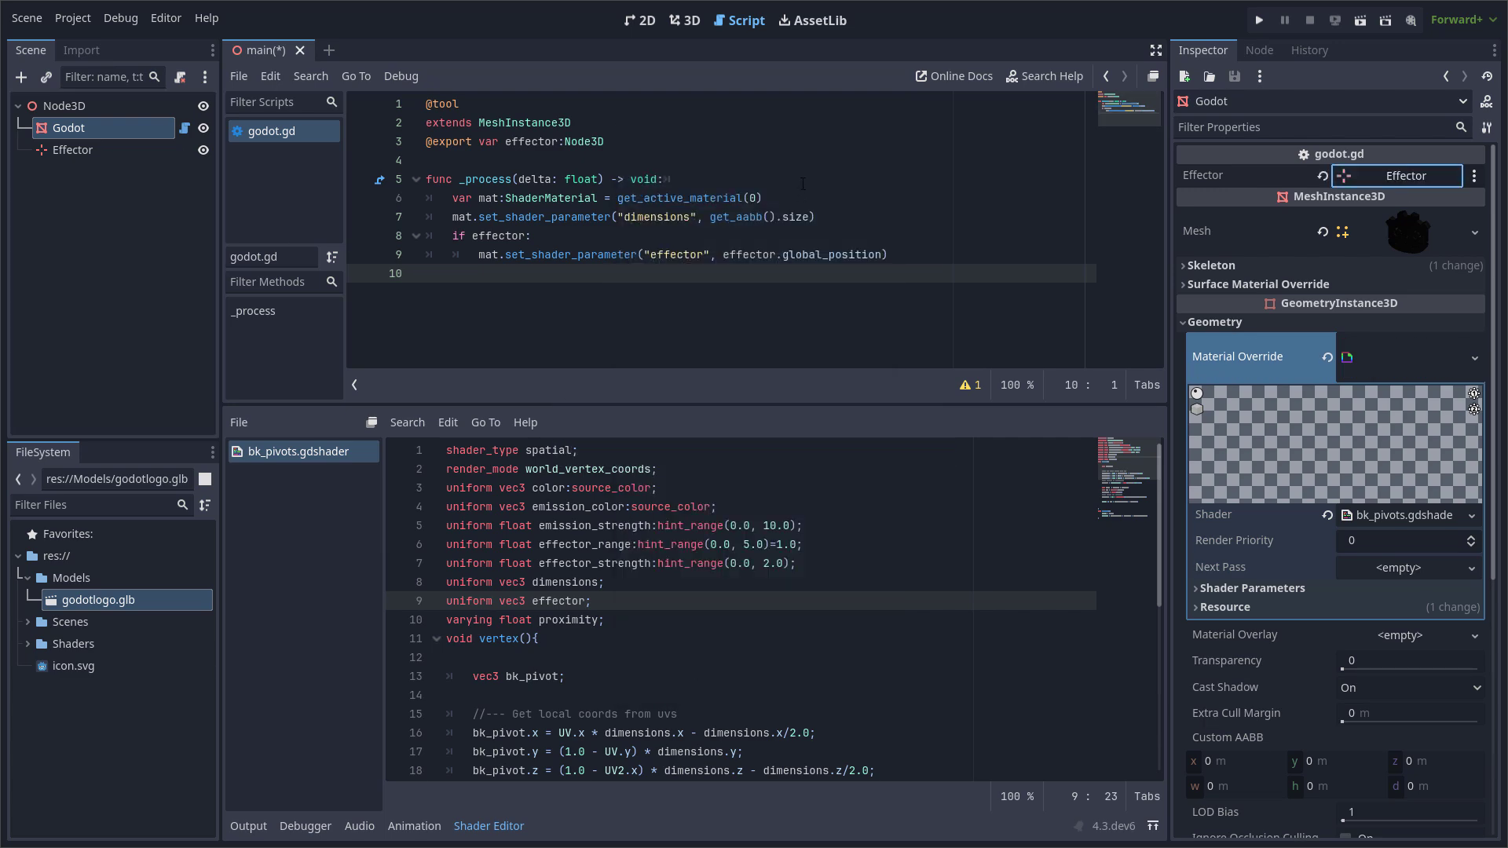
click(27, 17)
click(106, 393)
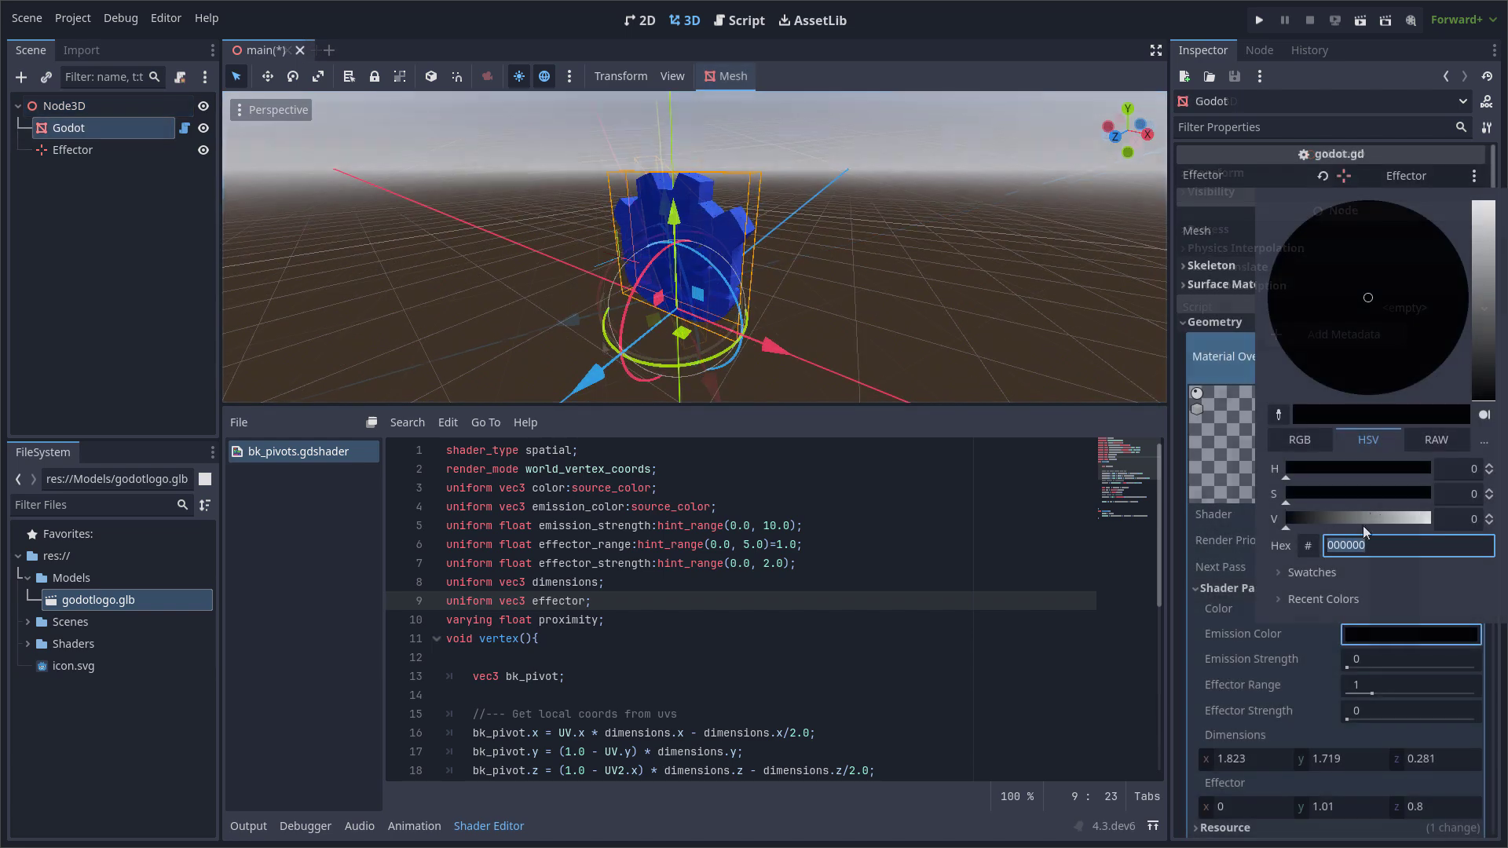
Set the shader's Color to blue and Emission Color to yellow, with the Effector placed at about y 1.01, z 0.8.
drag(1364, 522, 1443, 525)
drag(1428, 496, 1376, 464)
middle_drag(1040, 252, 853, 392)
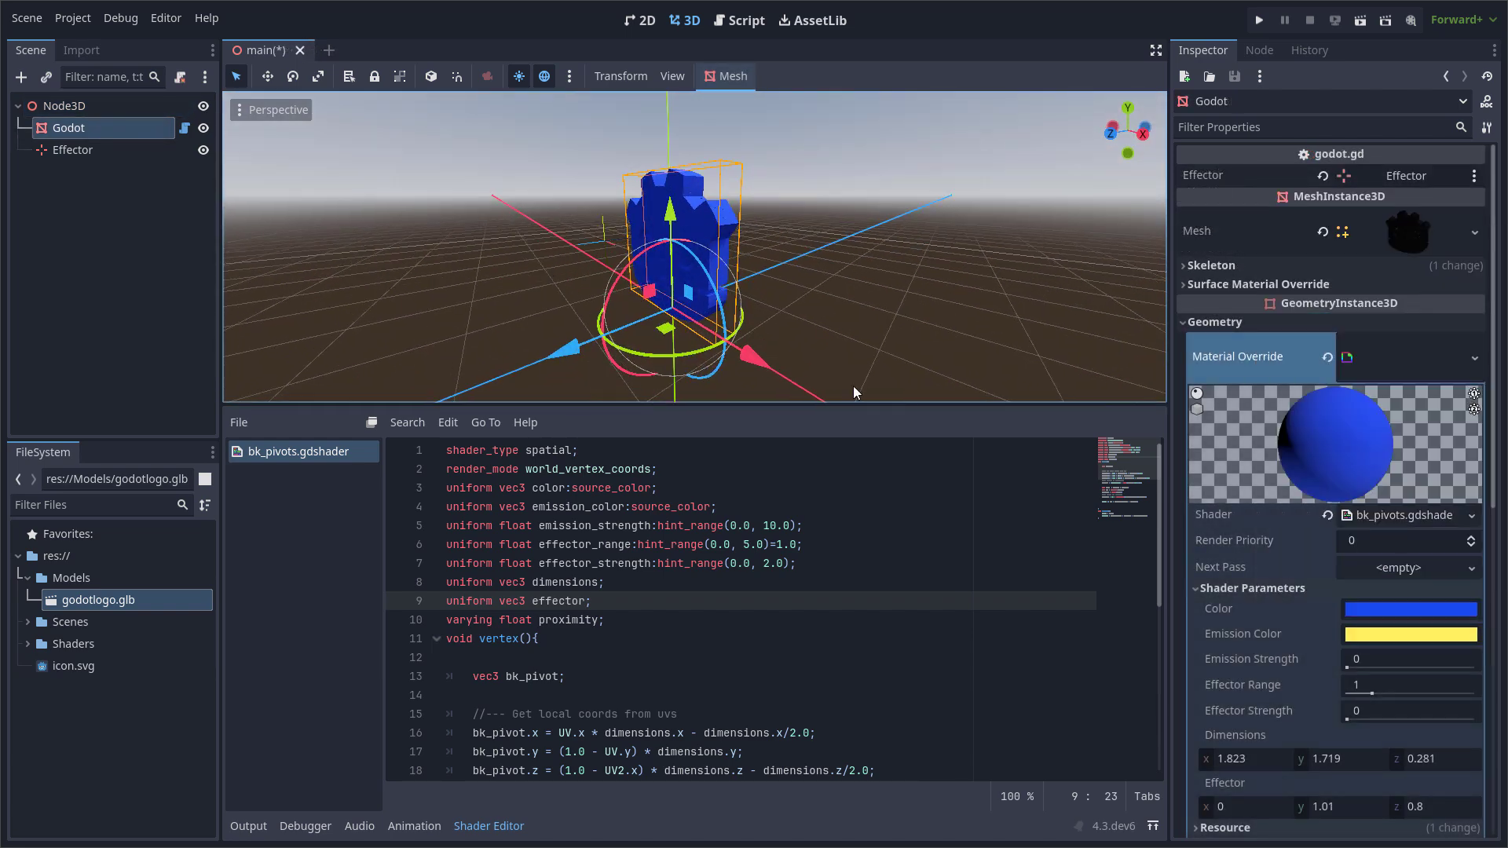
Set Emission Strength to 10, Effector Range to about 1.091 and Effector Strength to about 0.732 in the shader parameters.
scroll(1370, 586, down, 2)
drag(1370, 583, 1394, 633)
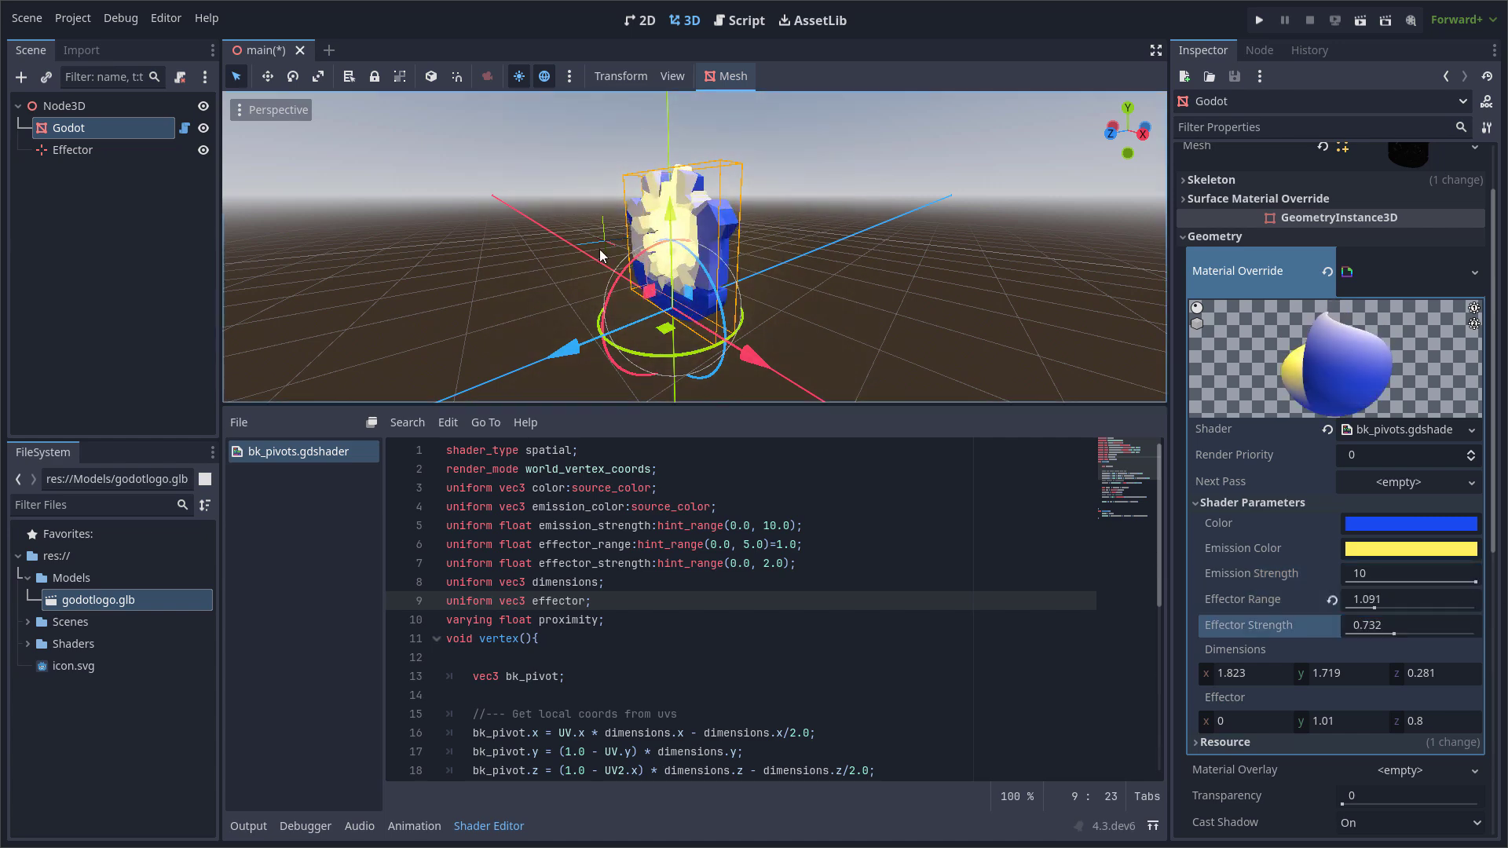
Move the Effector along Z away from the head to about 1.047, and reselect the Godot mesh.
click(601, 249)
middle_drag(639, 312, 673, 323)
mouse_move(484, 293)
mouse_down()
mouse_move(717, 263)
mouse_move(471, 312)
mouse_up()
click(699, 233)
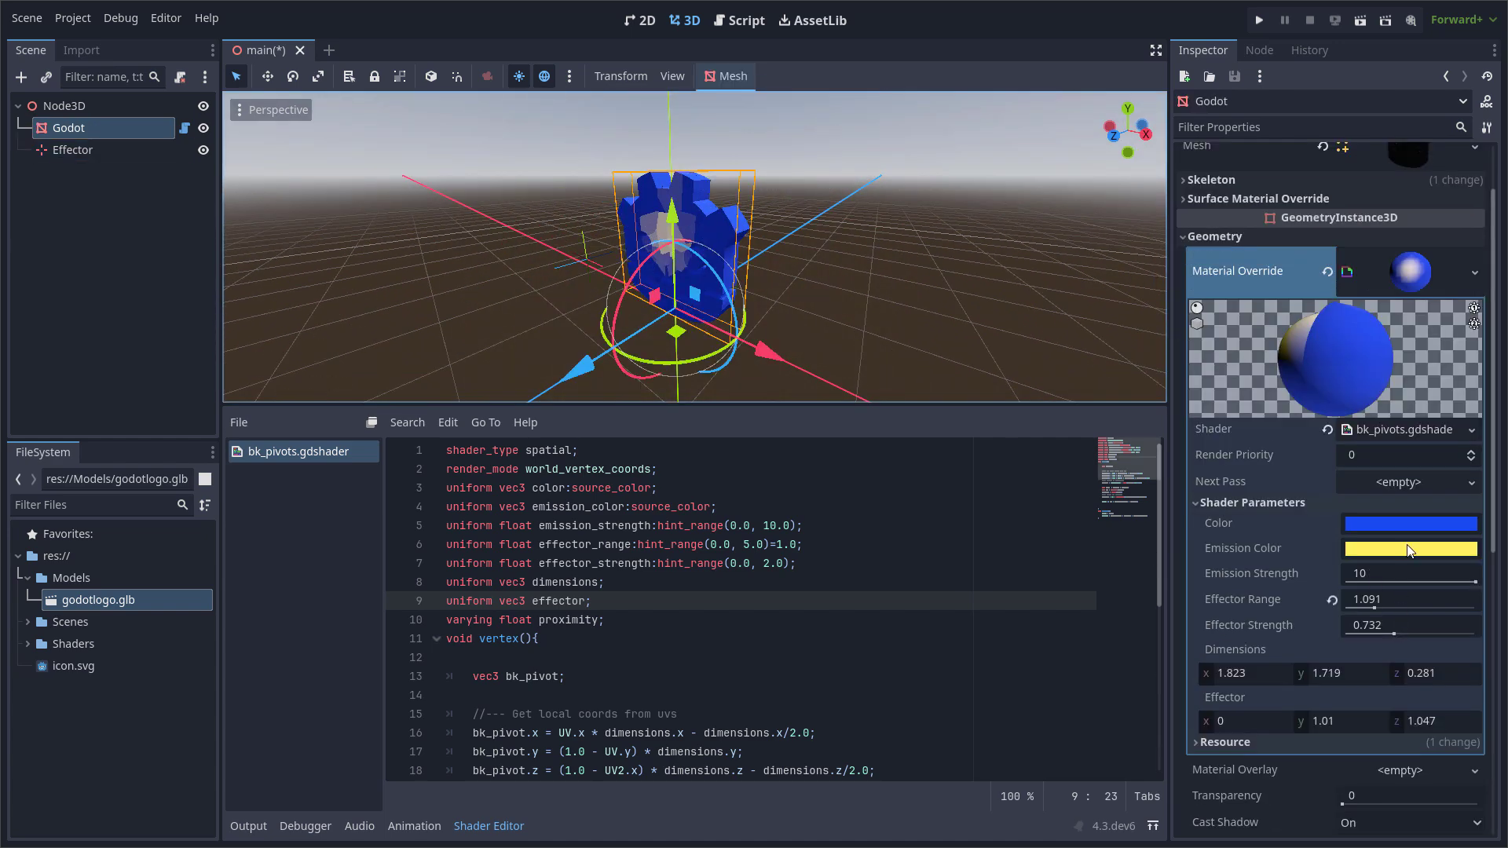
Change the shader's Emission Color to a bright light blue.
click(1408, 546)
drag(1324, 390, 1430, 416)
click(521, 312)
Move the Effector along Z closer to the head, to about 0.499, and reselect the Godot mesh.
click(595, 242)
drag(470, 296, 720, 313)
click(721, 316)
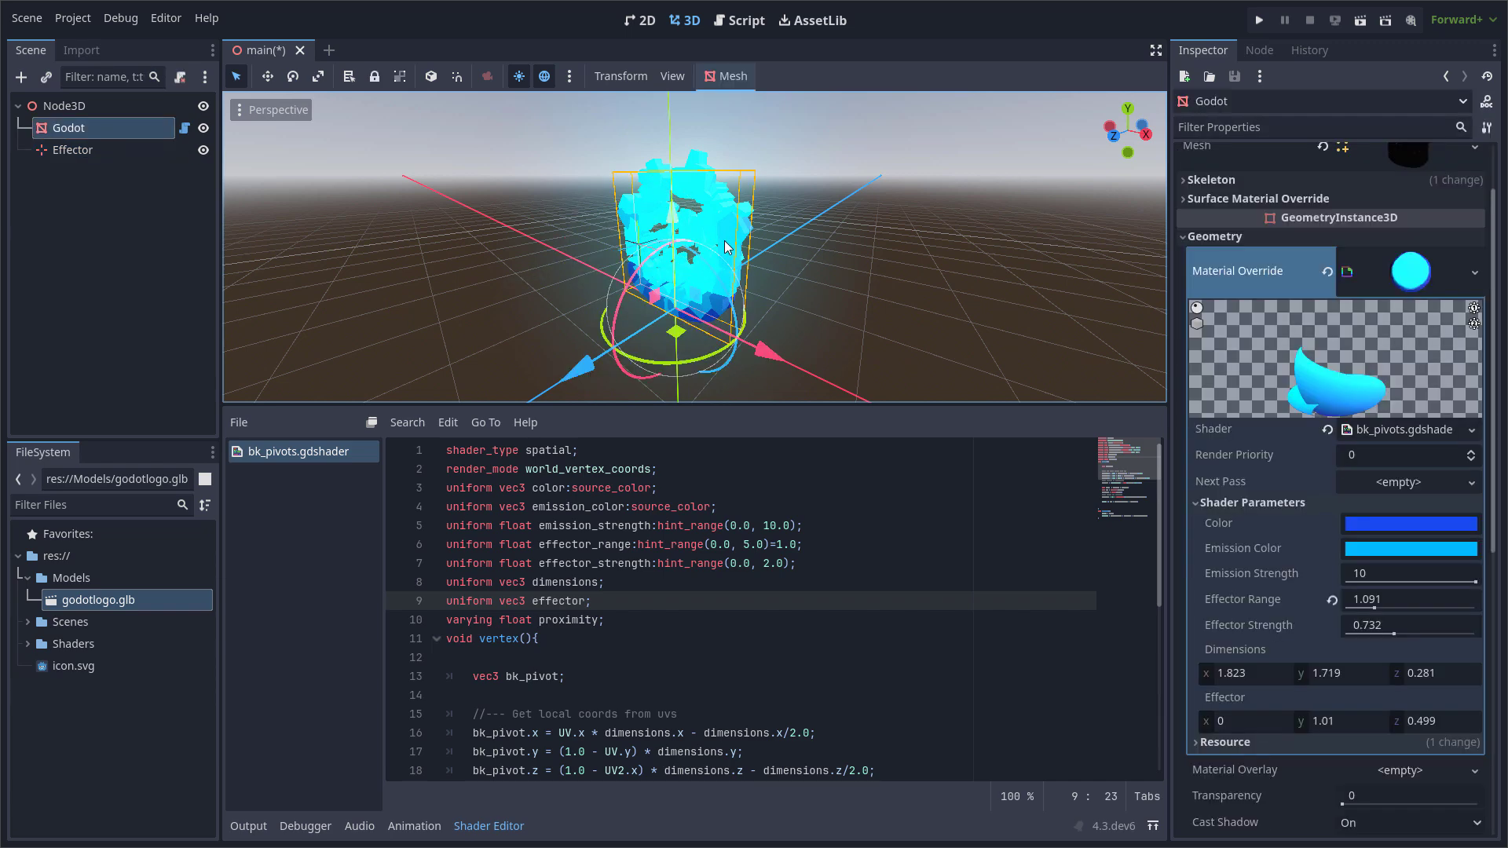
Reduce Emission Strength to about 5.122, darken the blue Color of the shader, and save the scene.
drag(1474, 582, 1412, 582)
click(1436, 525)
drag(1430, 409, 1388, 409)
scroll(992, 313, up, 3)
key(ctrl+s)
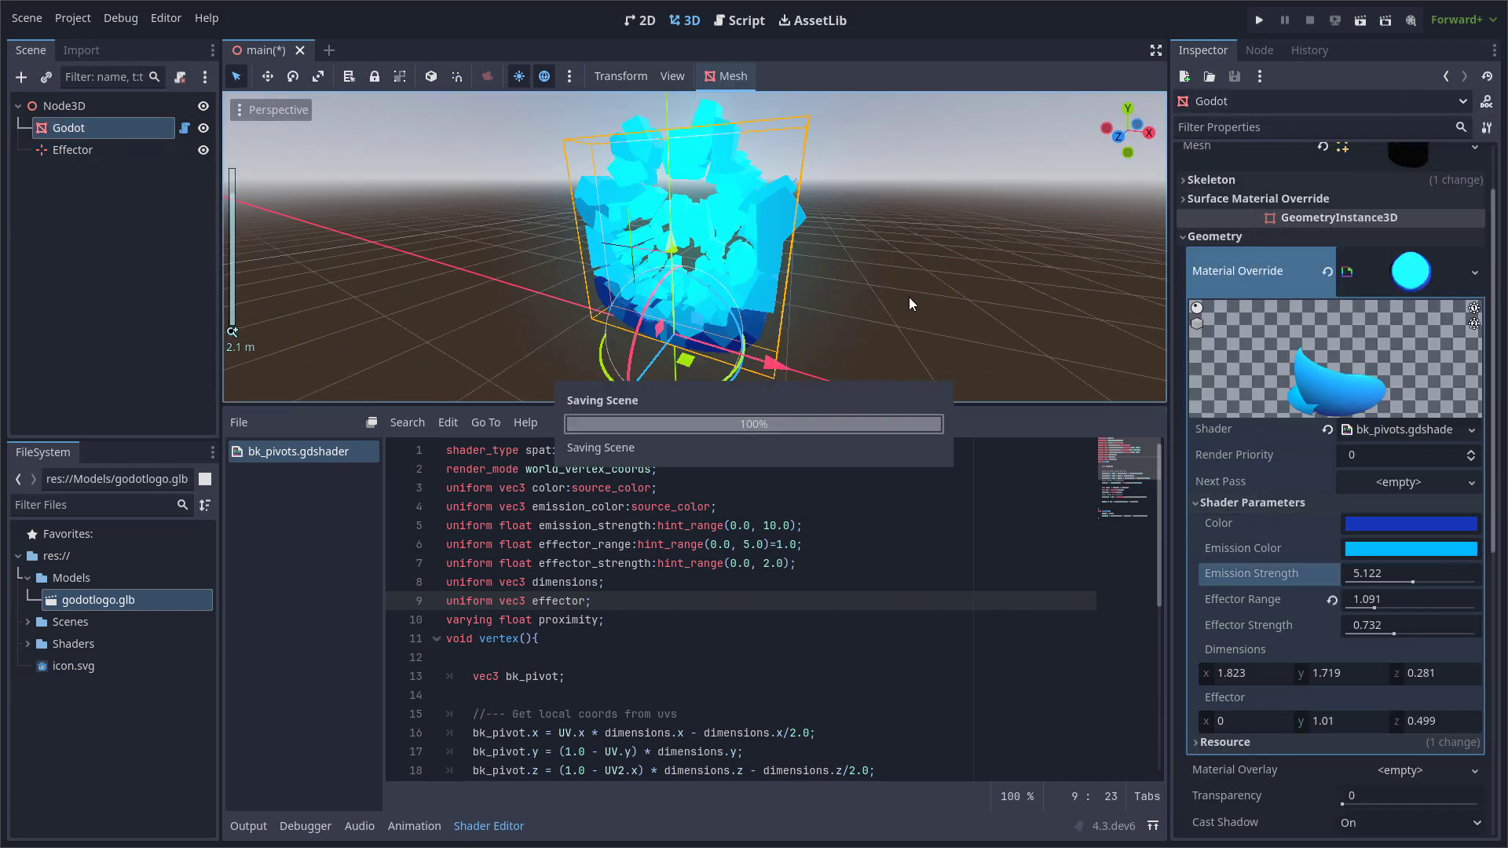
Add the comment "# Send bounding box dimensions to shader" above the dimensions parameter line in godot.gd.
click(167, 143)
click(184, 127)
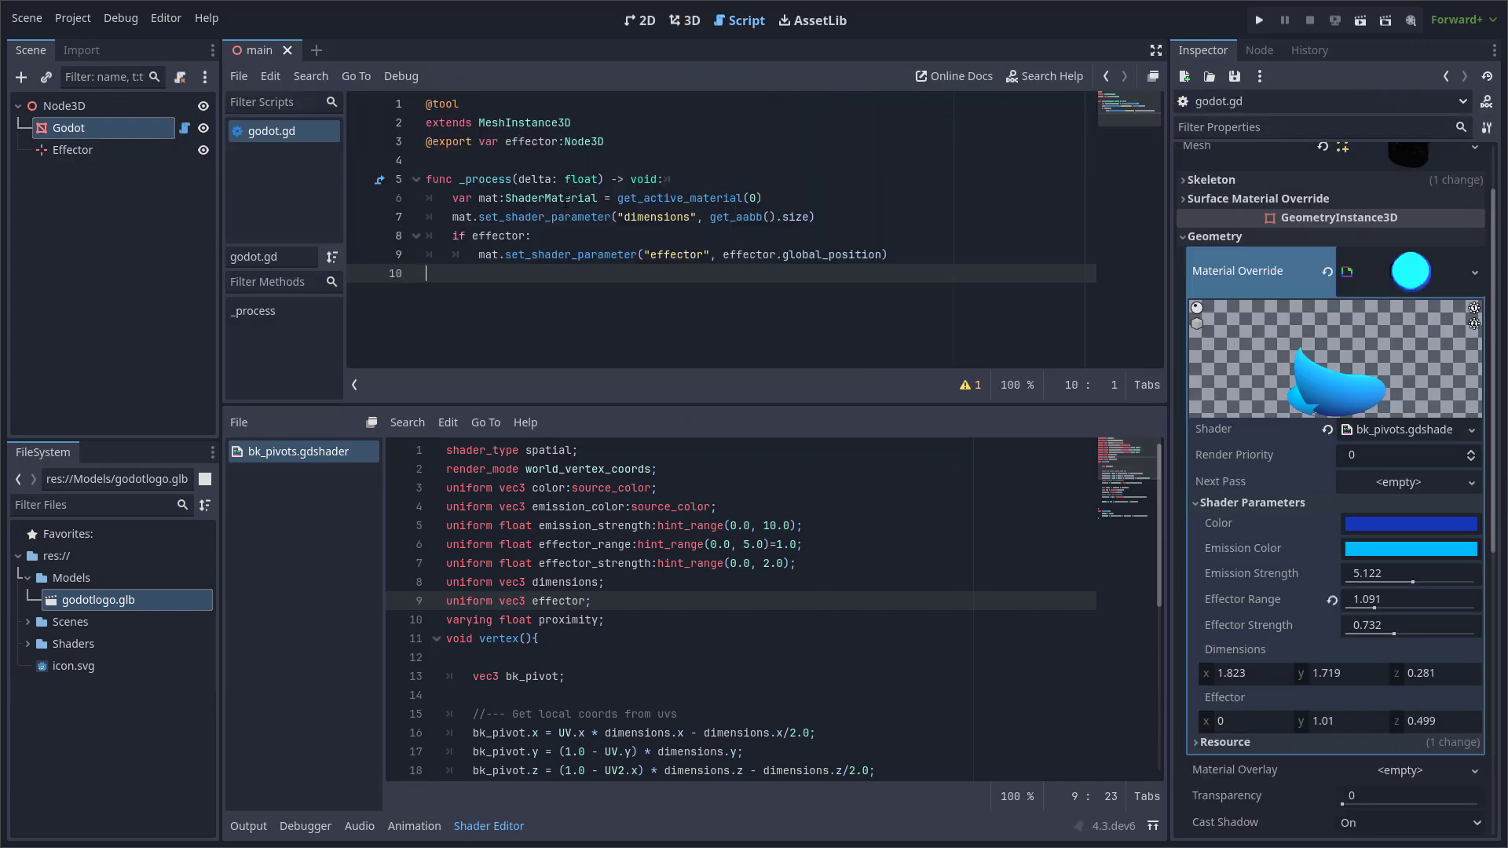
click(792, 191)
key(Return)
text(/)
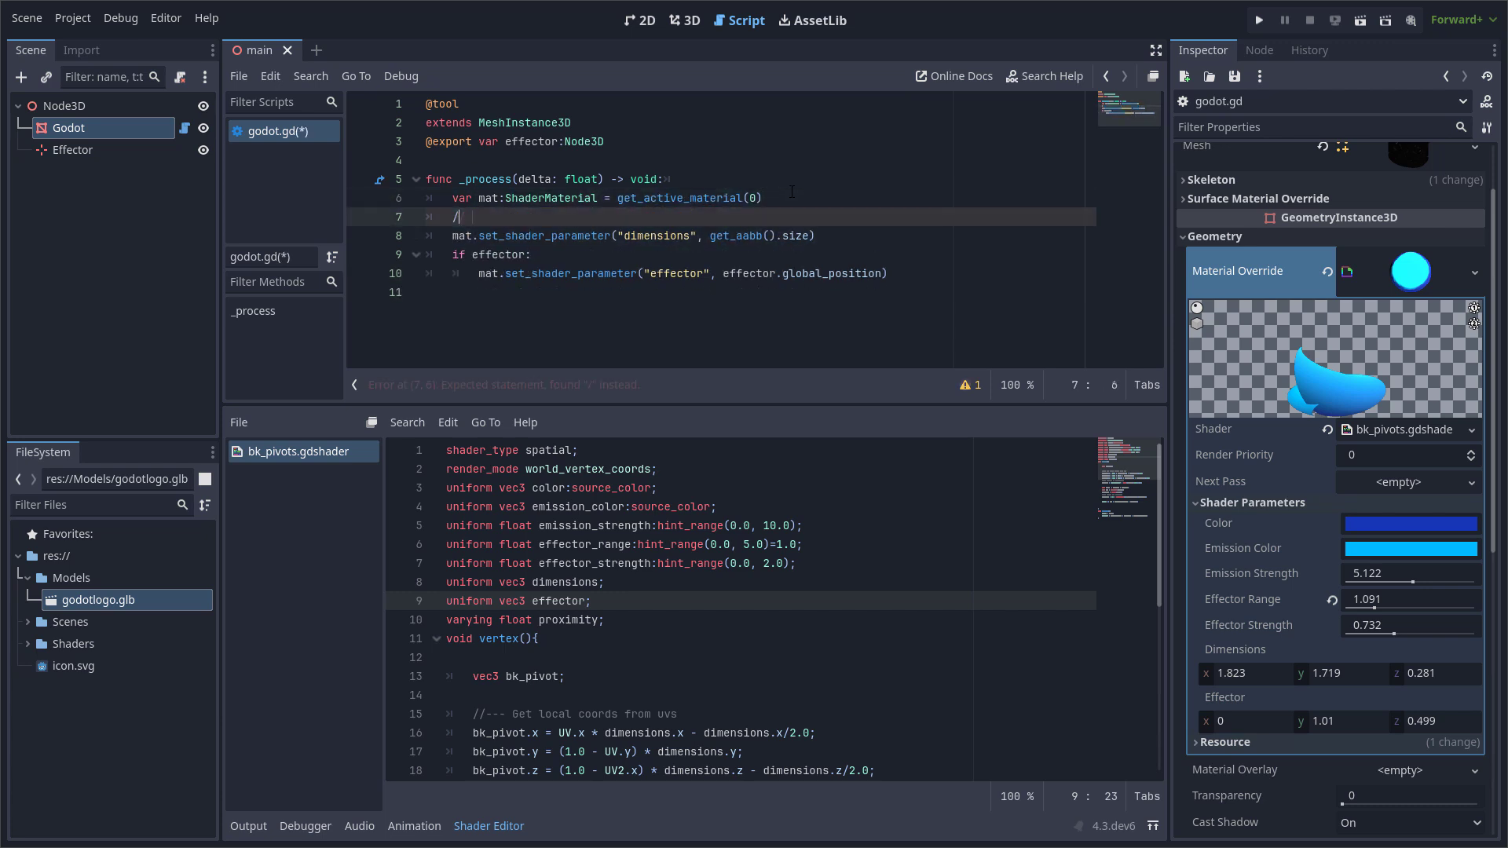
text(/@)
key(BackSpace)
Add the comment "# Send effector position to shader" inside the if effector block of godot.gd and save.
click(715, 280)
click(554, 255)
key(Return)
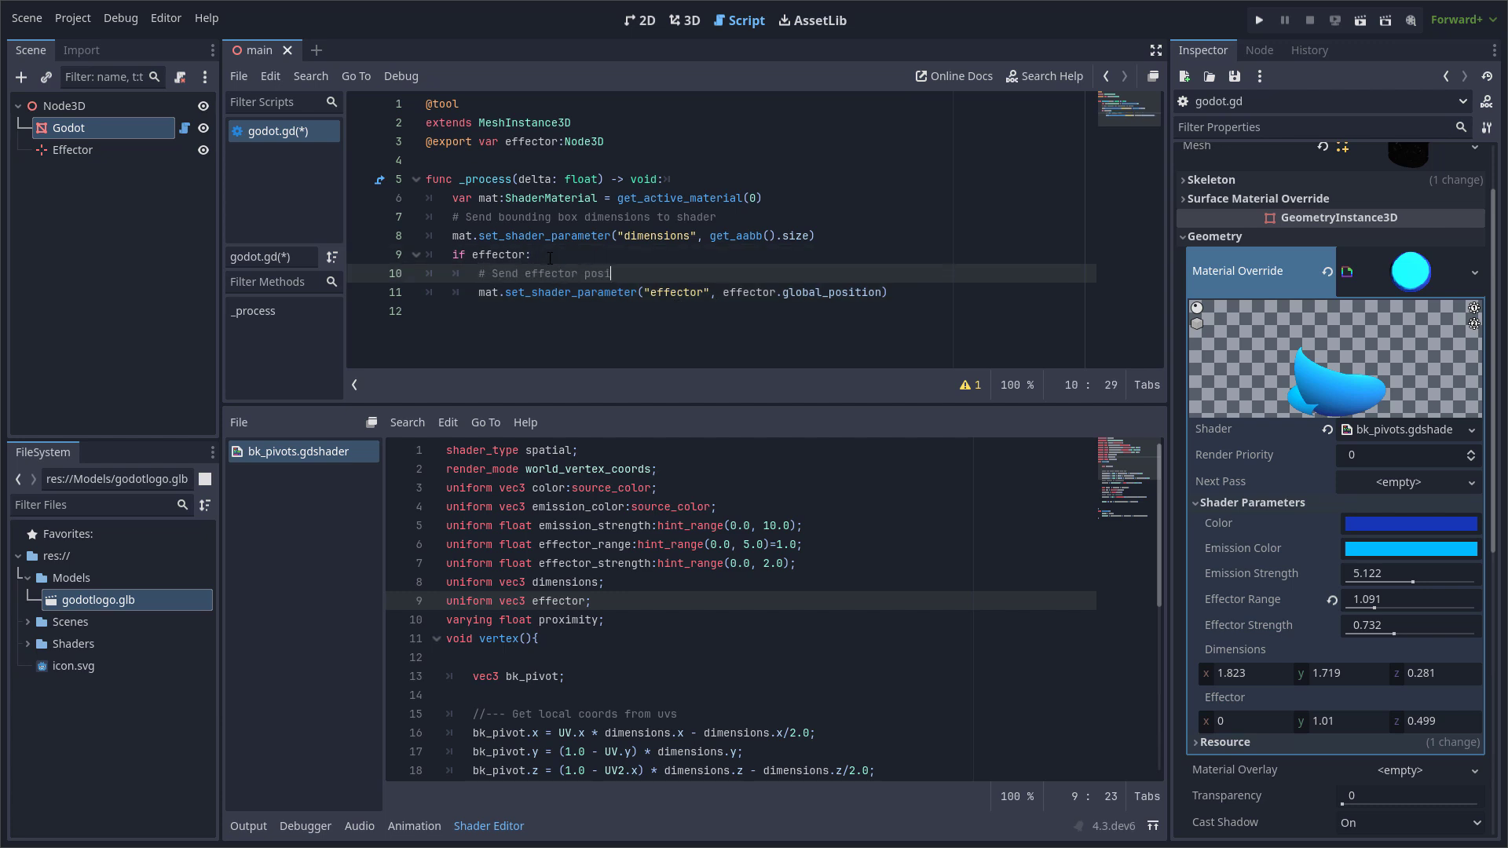
click(588, 318)
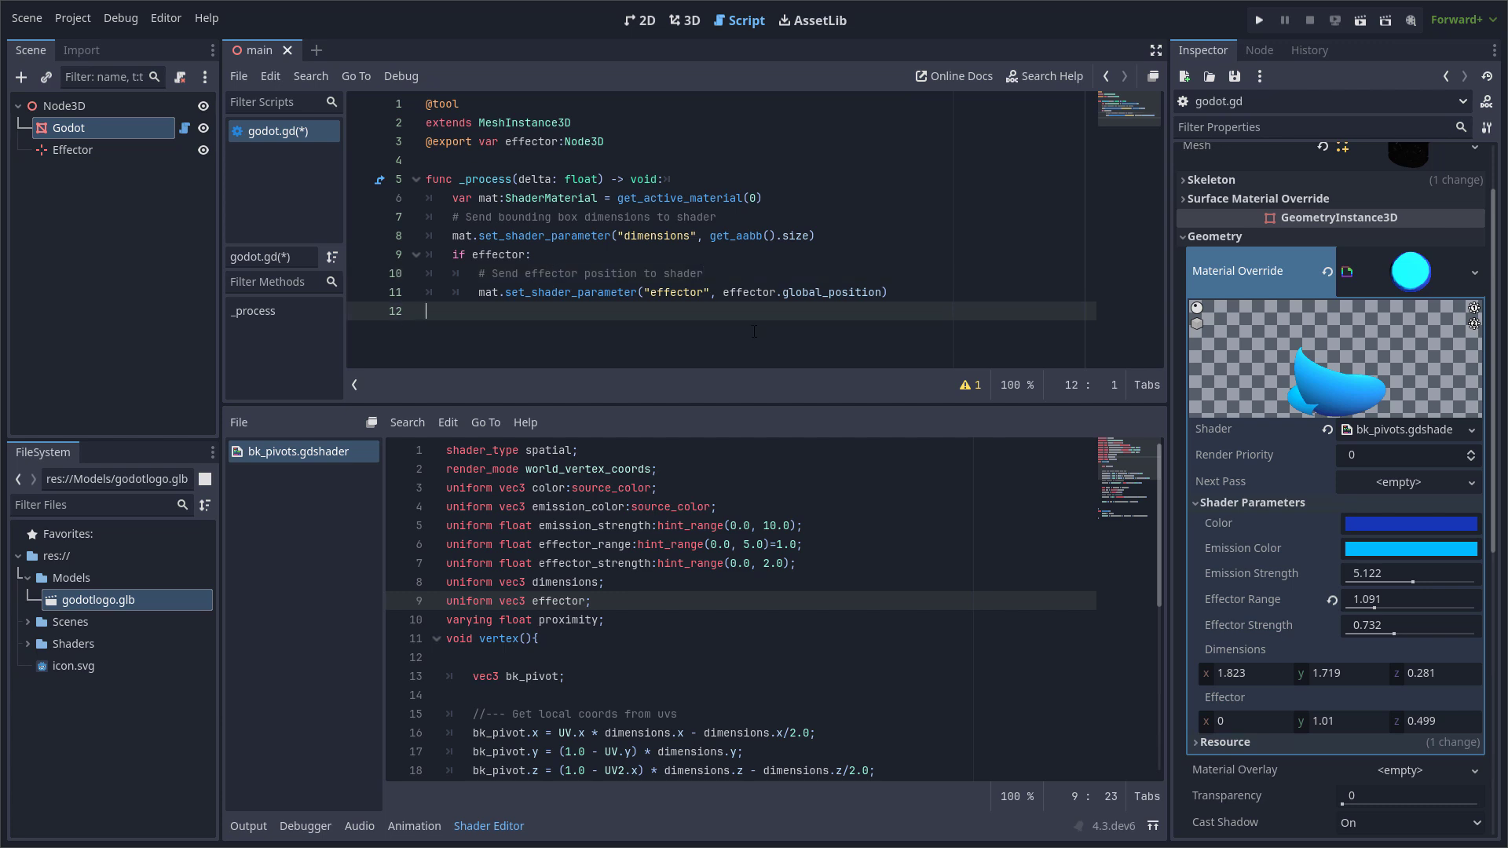
key(ctrl+s)
Enlarge the shader code area under the 3D view and add the comment "// Easier to work with world coordinates" above the render_mode line.
click(724, 505)
click(695, 457)
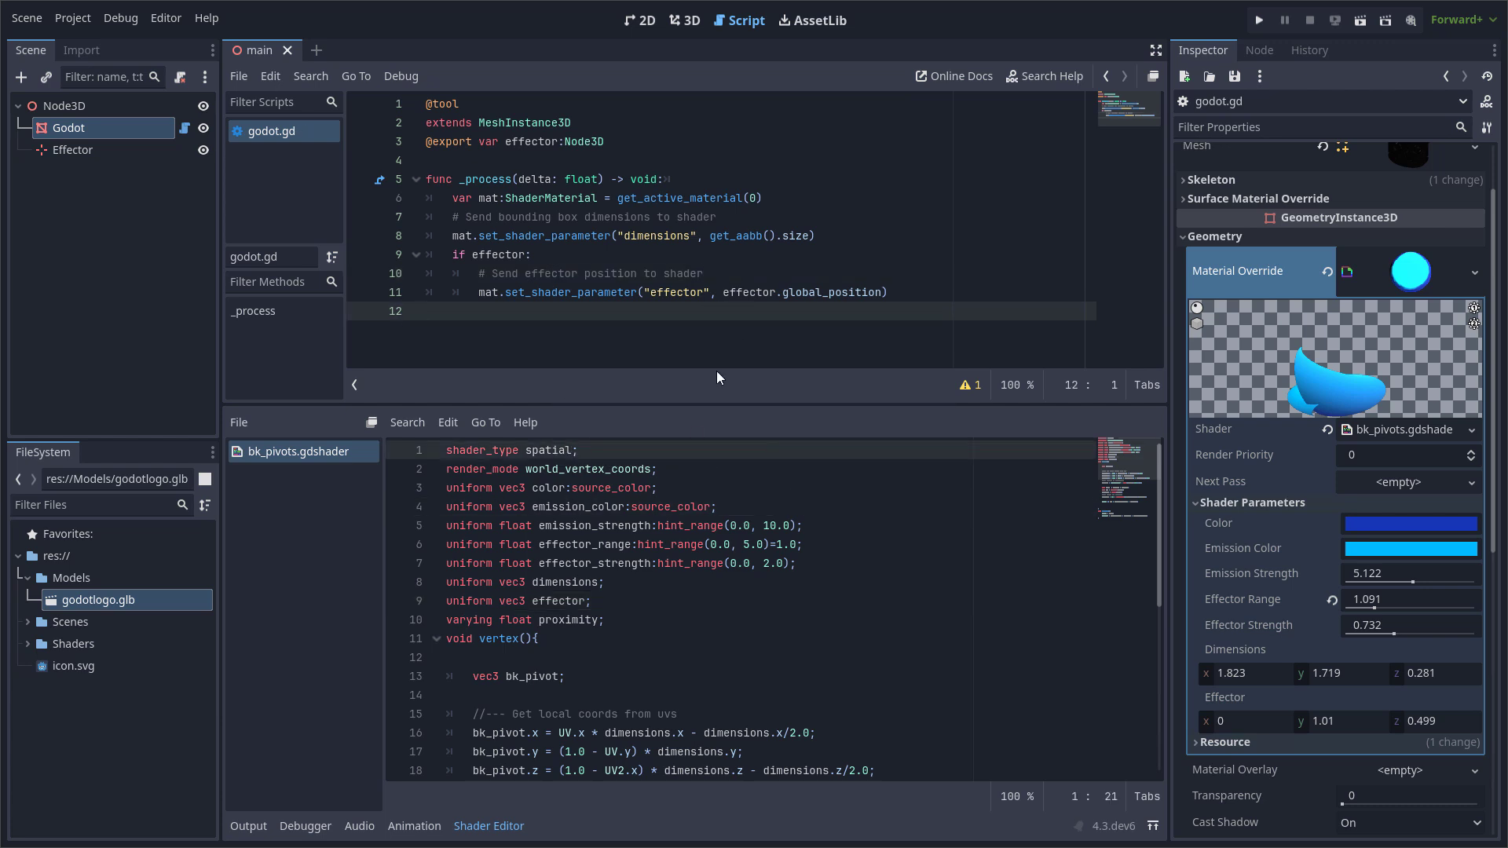
drag(723, 406, 717, 361)
click(684, 19)
click(666, 428)
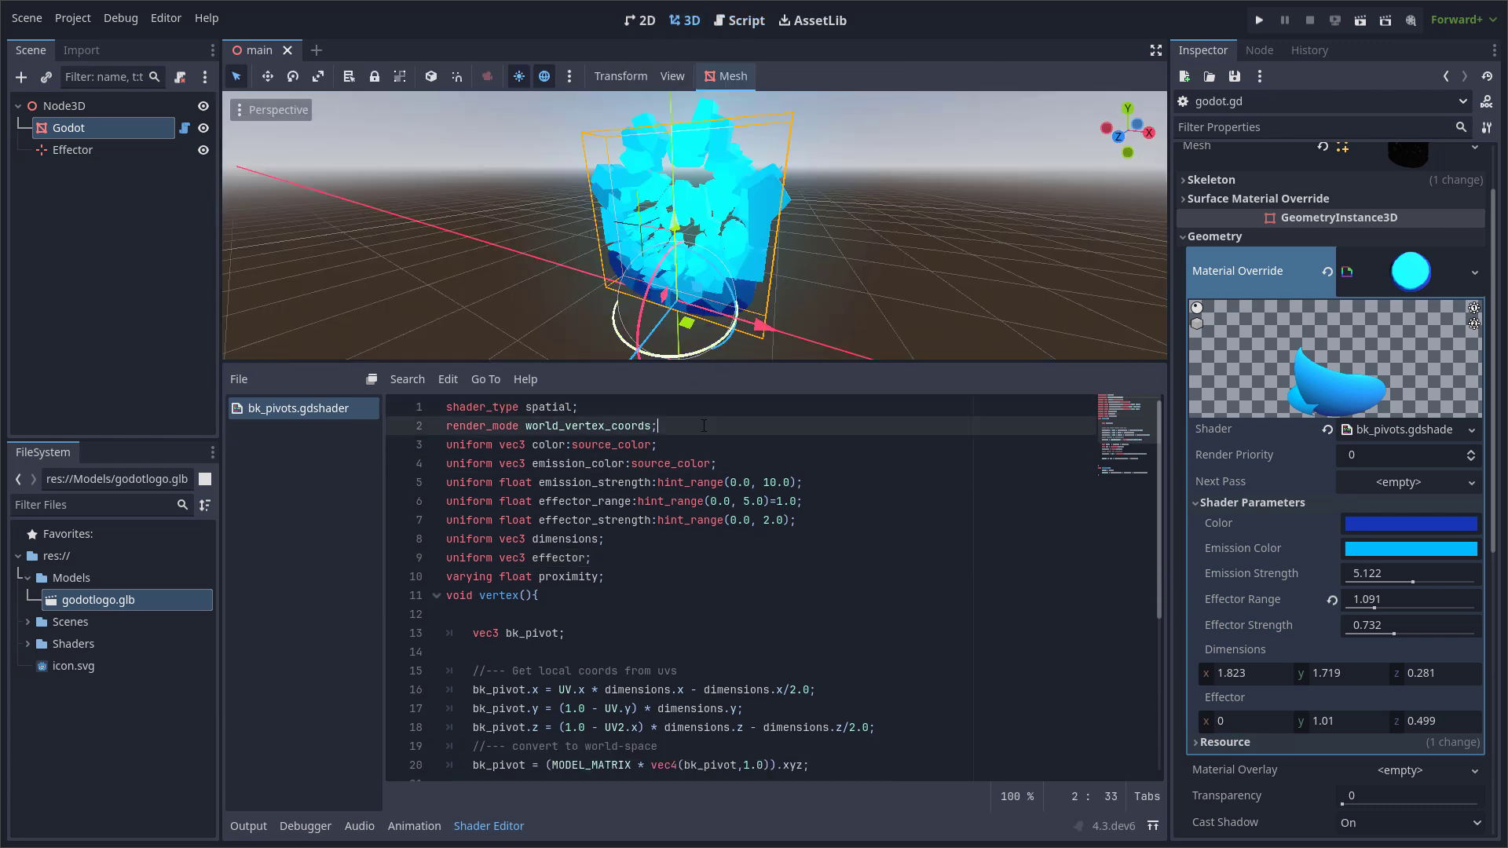
click(595, 409)
key(Return)
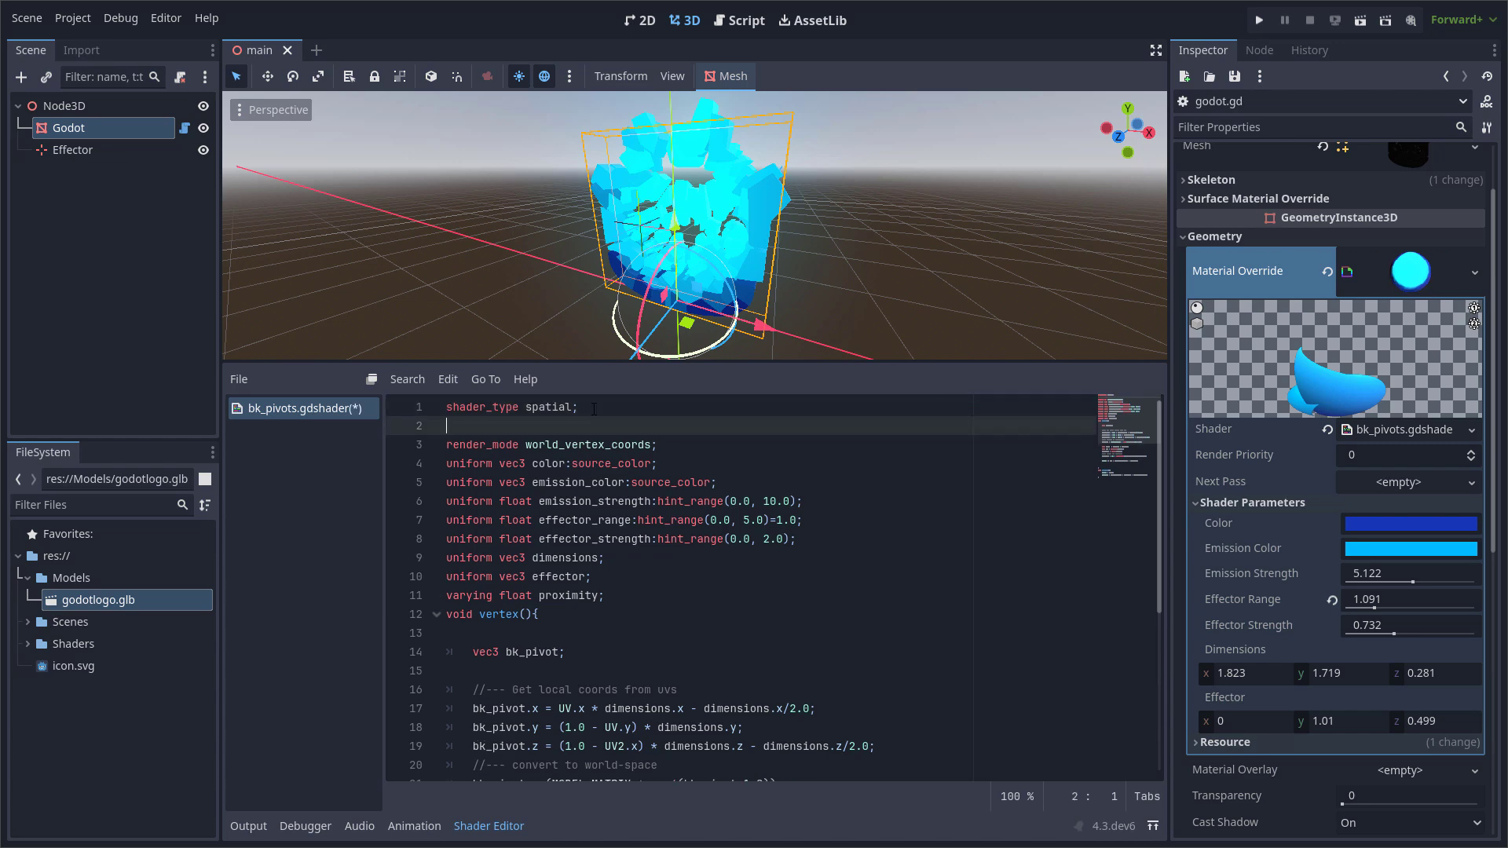
text(# )
text(// Easier to work with world coo)
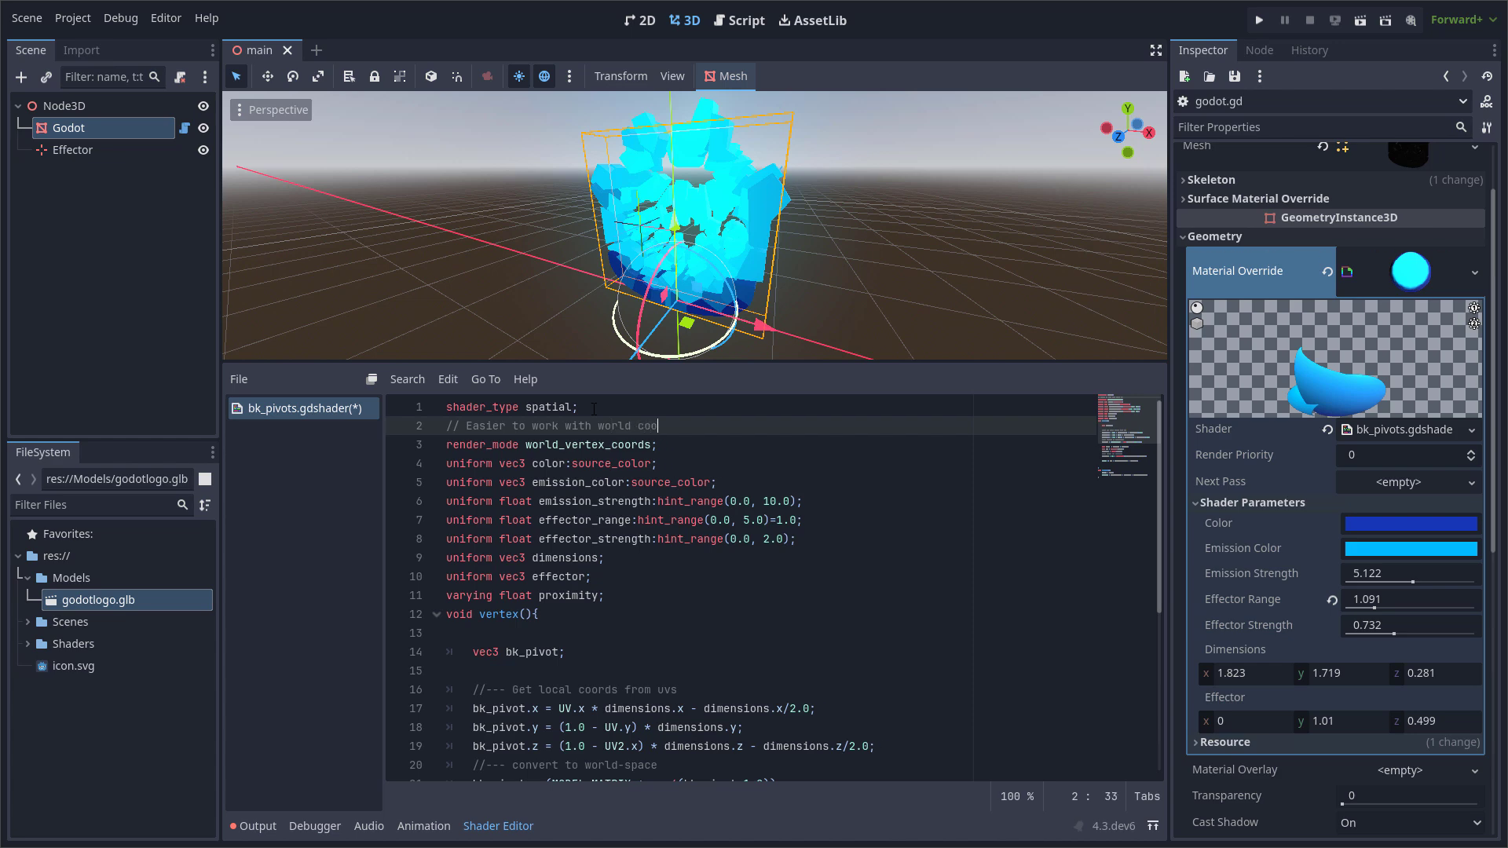
text(rdinates)
Reword the comment above the bk_pivot.x line in the vertex function to say the pivots come from 2D UV coordinates.
key(Down)
key(Down)
key(Down)
key(Down)
key(Down)
key(Down)
key(Down)
key(Down)
key(Down)
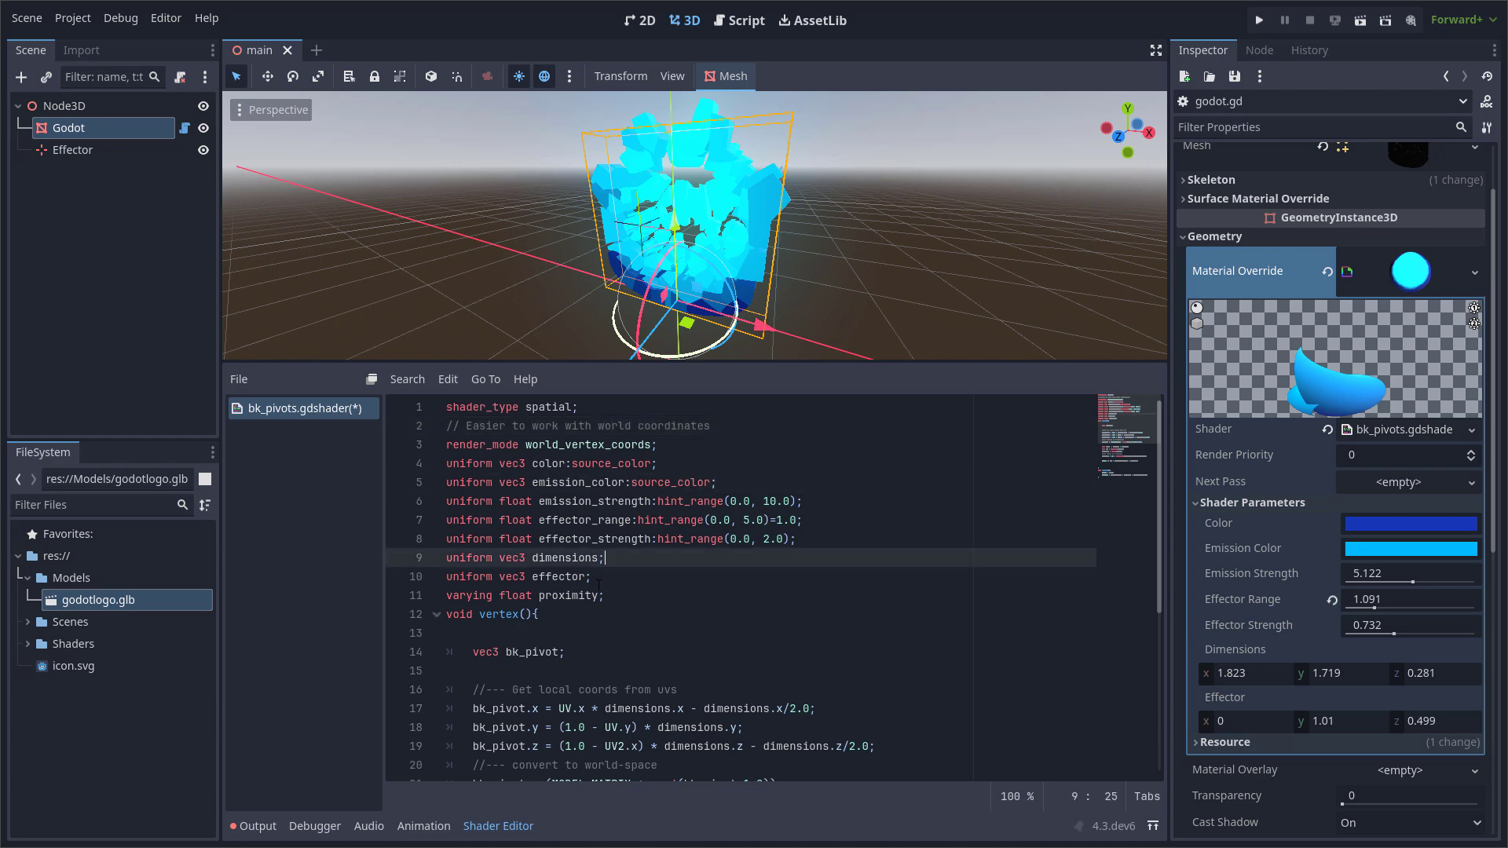
scroll(641, 560, down, 3)
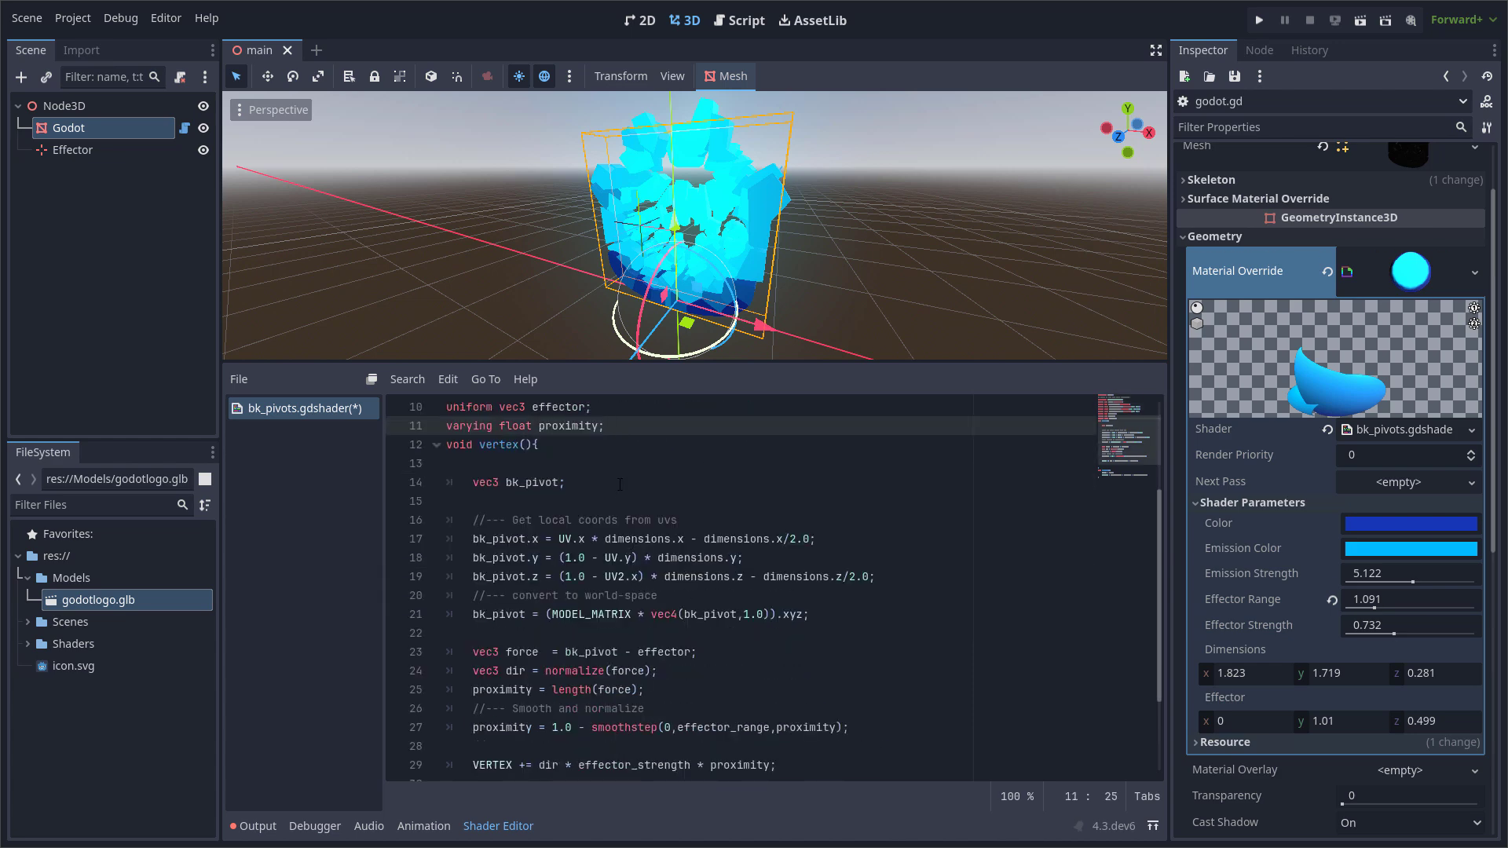
click(594, 483)
click(505, 500)
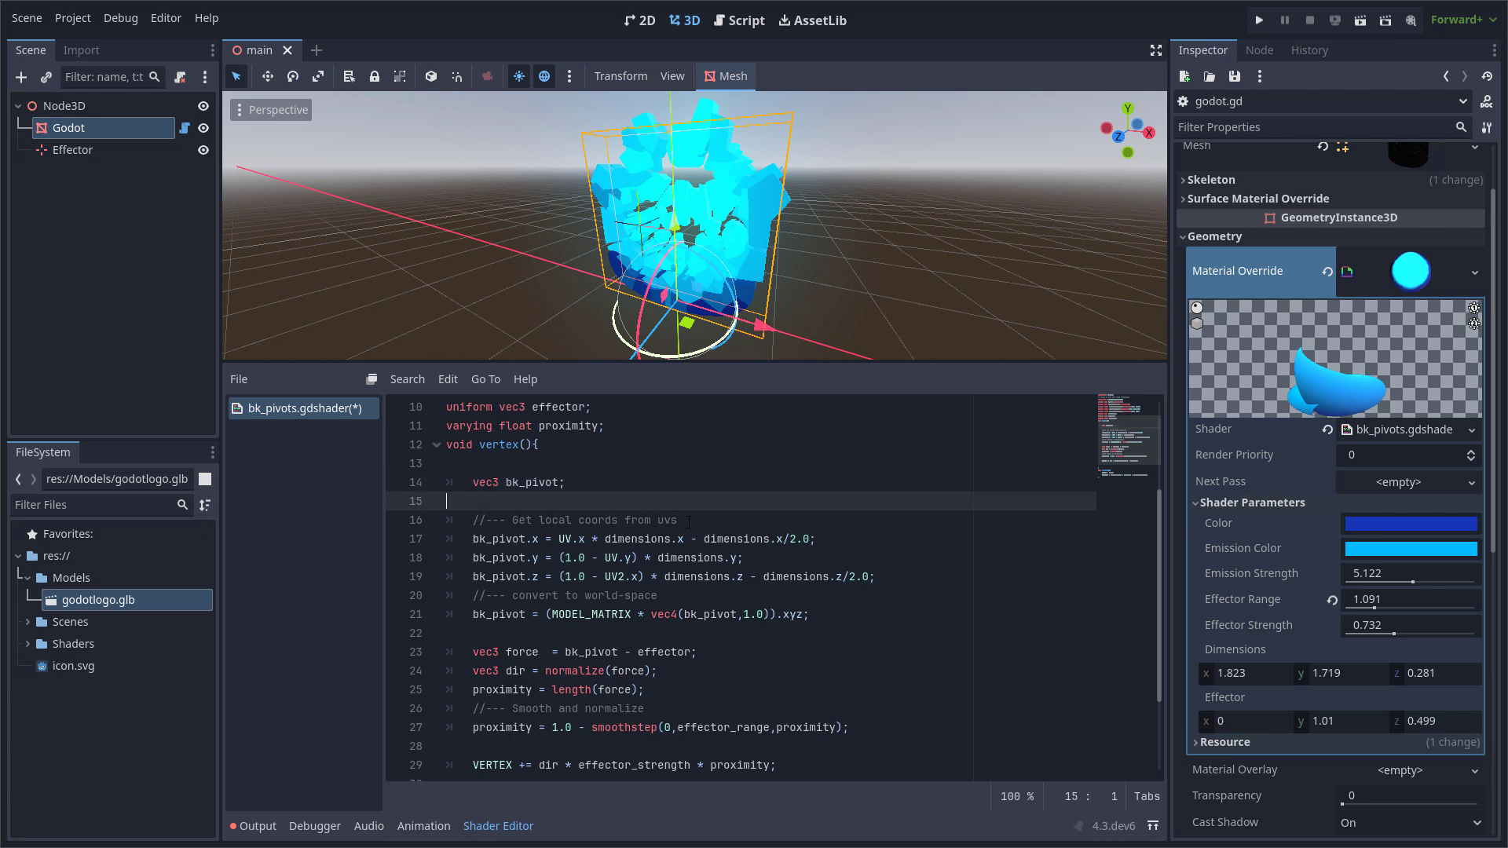
click(697, 519)
drag(703, 519, 532, 519)
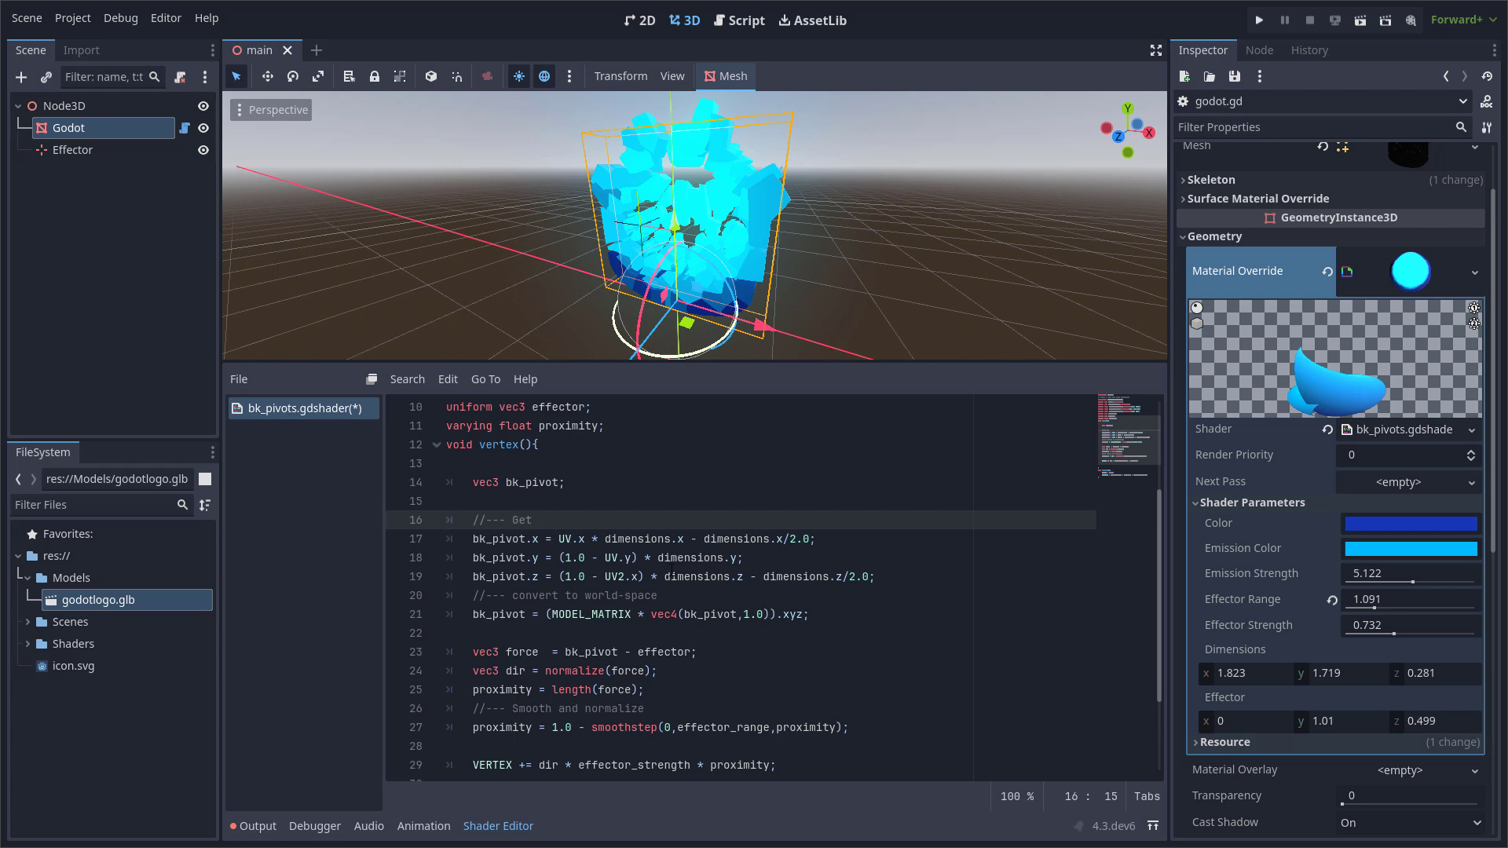
text(bk)
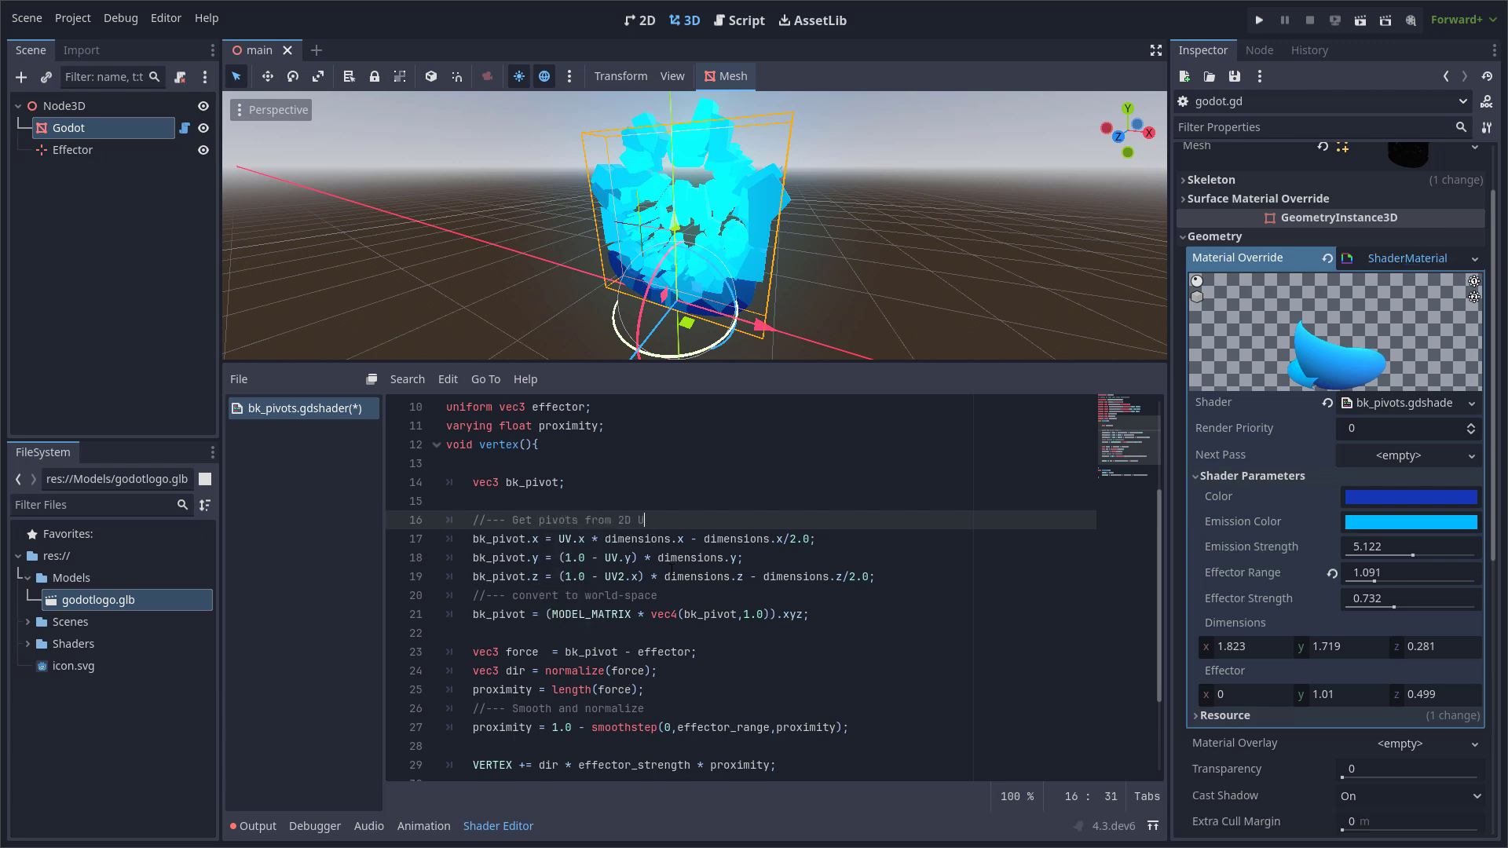
text( UV coordinates)
click(675, 576)
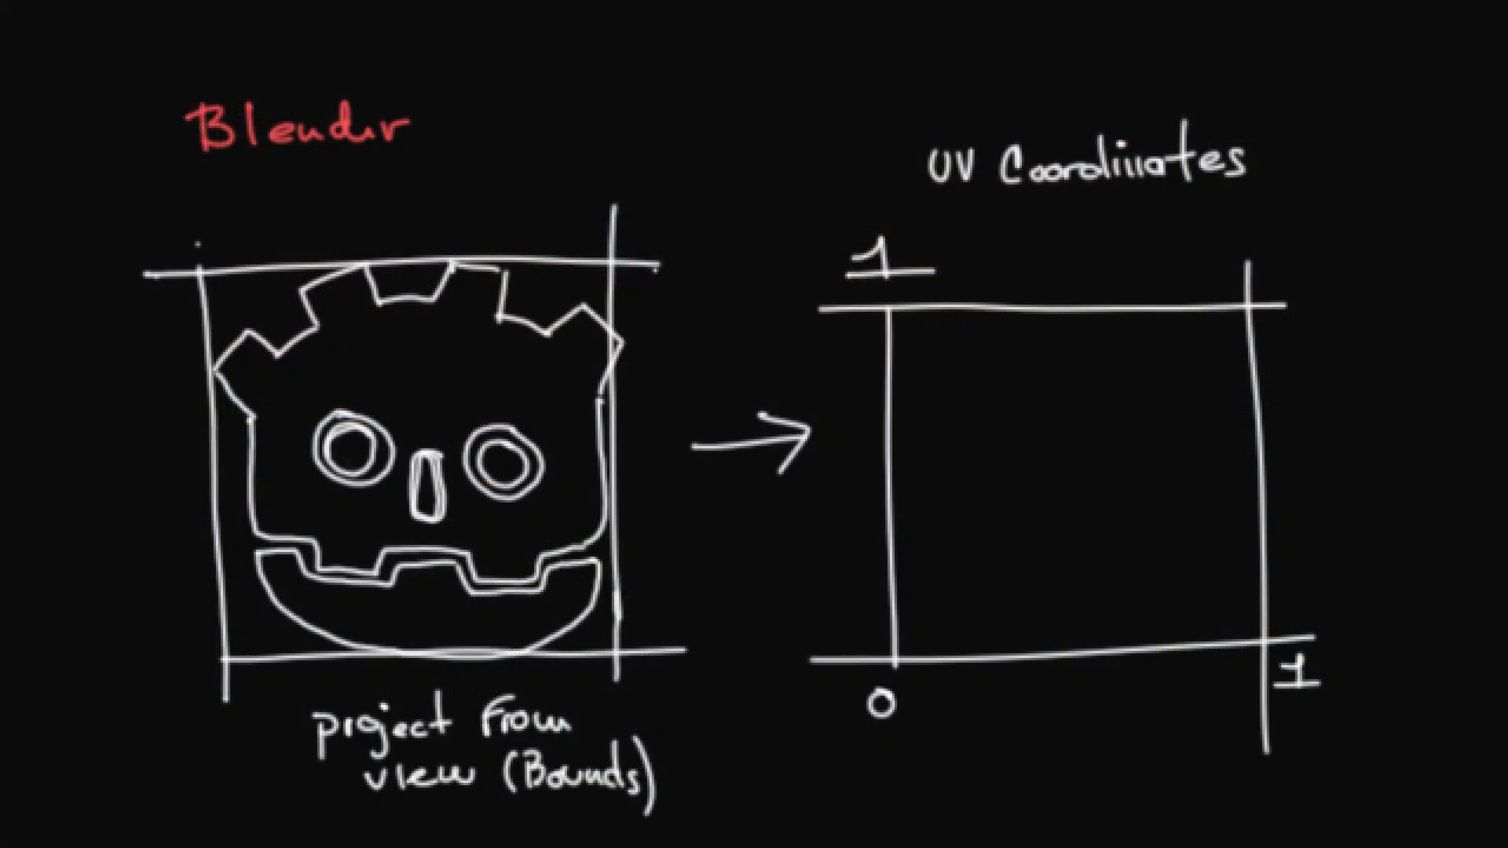
Switch to the whiteboard drawing and write the yellow label "Front View" above the UV coordinates square.
drag(1055, 238, 1283, 227)
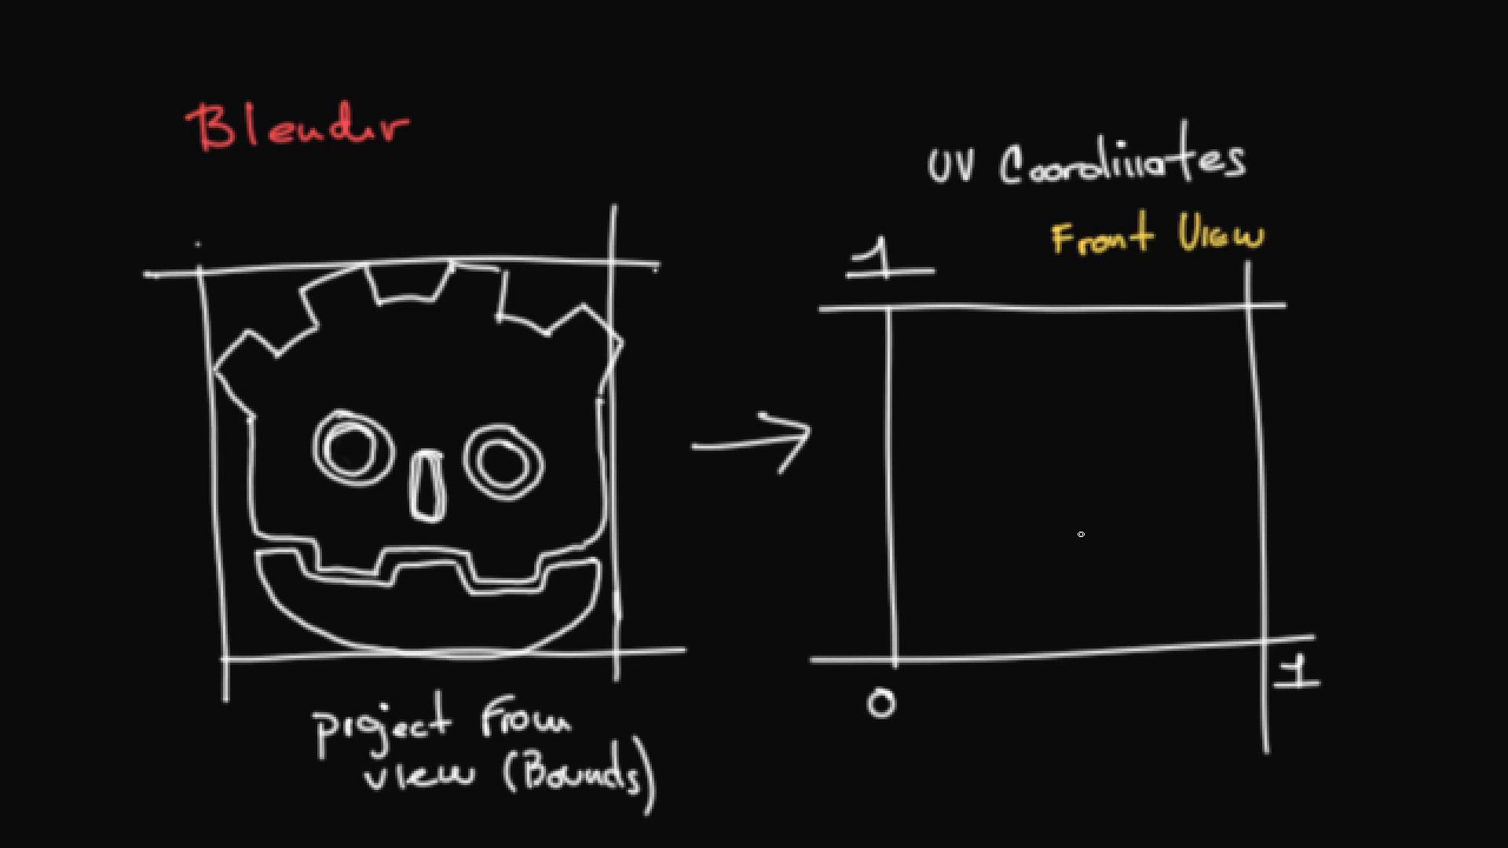
Sketch a yellow shard with a centre dot on the Godot head's upper corner beside the X-axis side, and label it "Pivot" with an arrow.
mouse_move(1081, 534)
mouse_down()
mouse_move(1233, 259)
mouse_move(756, 375)
mouse_up()
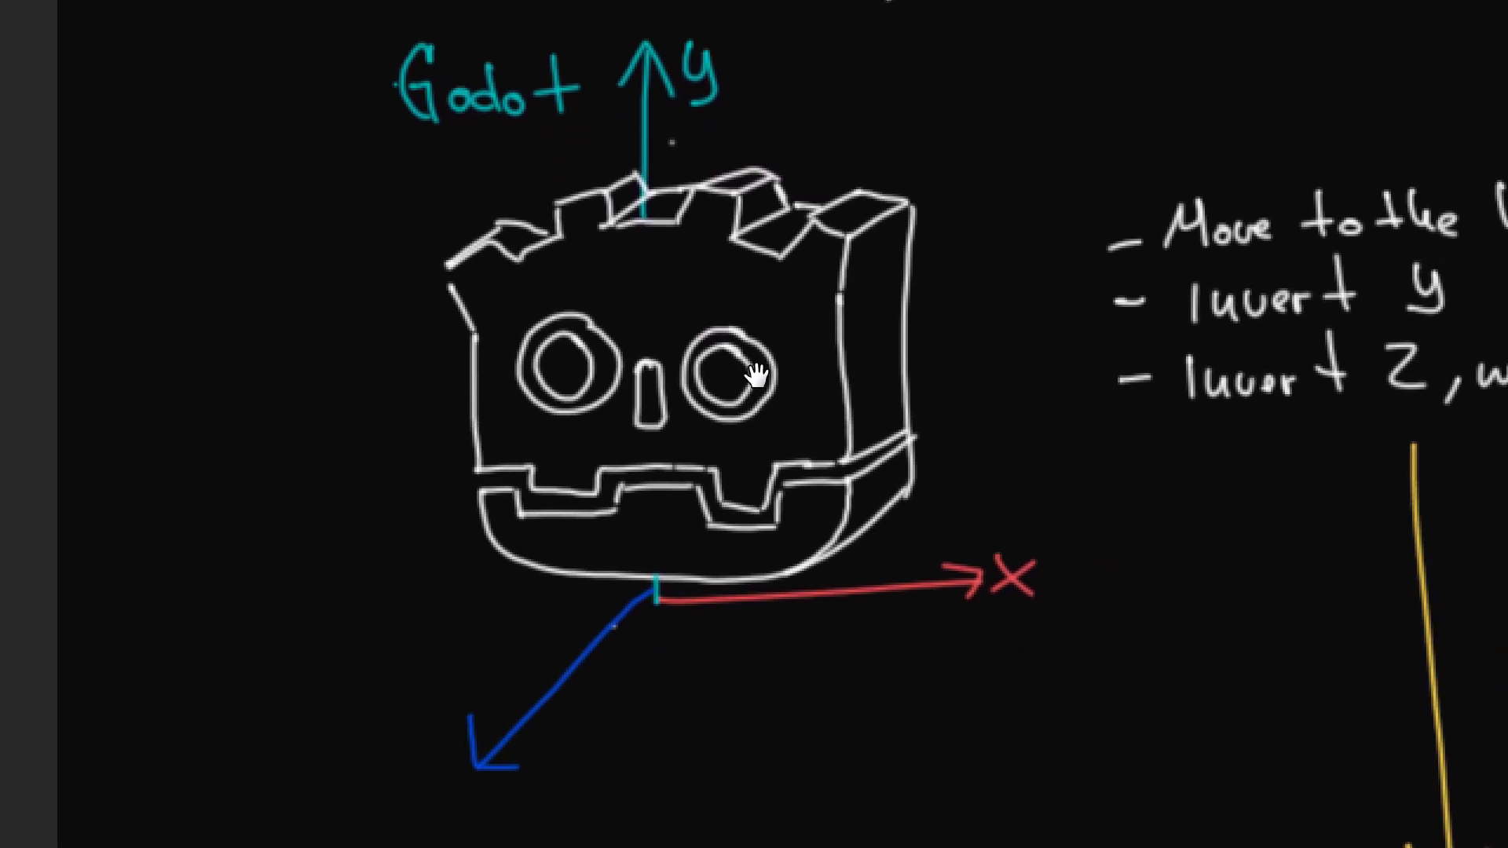
mouse_move(729, 234)
mouse_down()
mouse_move(729, 305)
mouse_move(885, 323)
mouse_up()
click(819, 278)
drag(841, 269, 965, 199)
mouse_move(946, 197)
mouse_down()
mouse_move(958, 214)
mouse_move(991, 198)
mouse_up()
mouse_move(998, 206)
mouse_down()
mouse_move(1018, 192)
mouse_move(1035, 206)
mouse_up()
drag(1047, 167, 1049, 206)
drag(1031, 193, 1056, 189)
Draw the remaining yellow fracture lines across the Godot head's front and side, and mark each shard's pivot with a dot.
mouse_move(605, 225)
mouse_down()
mouse_move(603, 300)
mouse_move(731, 298)
mouse_up()
click(537, 291)
mouse_move(473, 366)
mouse_down()
mouse_move(617, 300)
mouse_move(636, 361)
mouse_move(682, 375)
mouse_up()
click(609, 325)
click(665, 330)
drag(733, 307, 729, 343)
drag(762, 399, 915, 381)
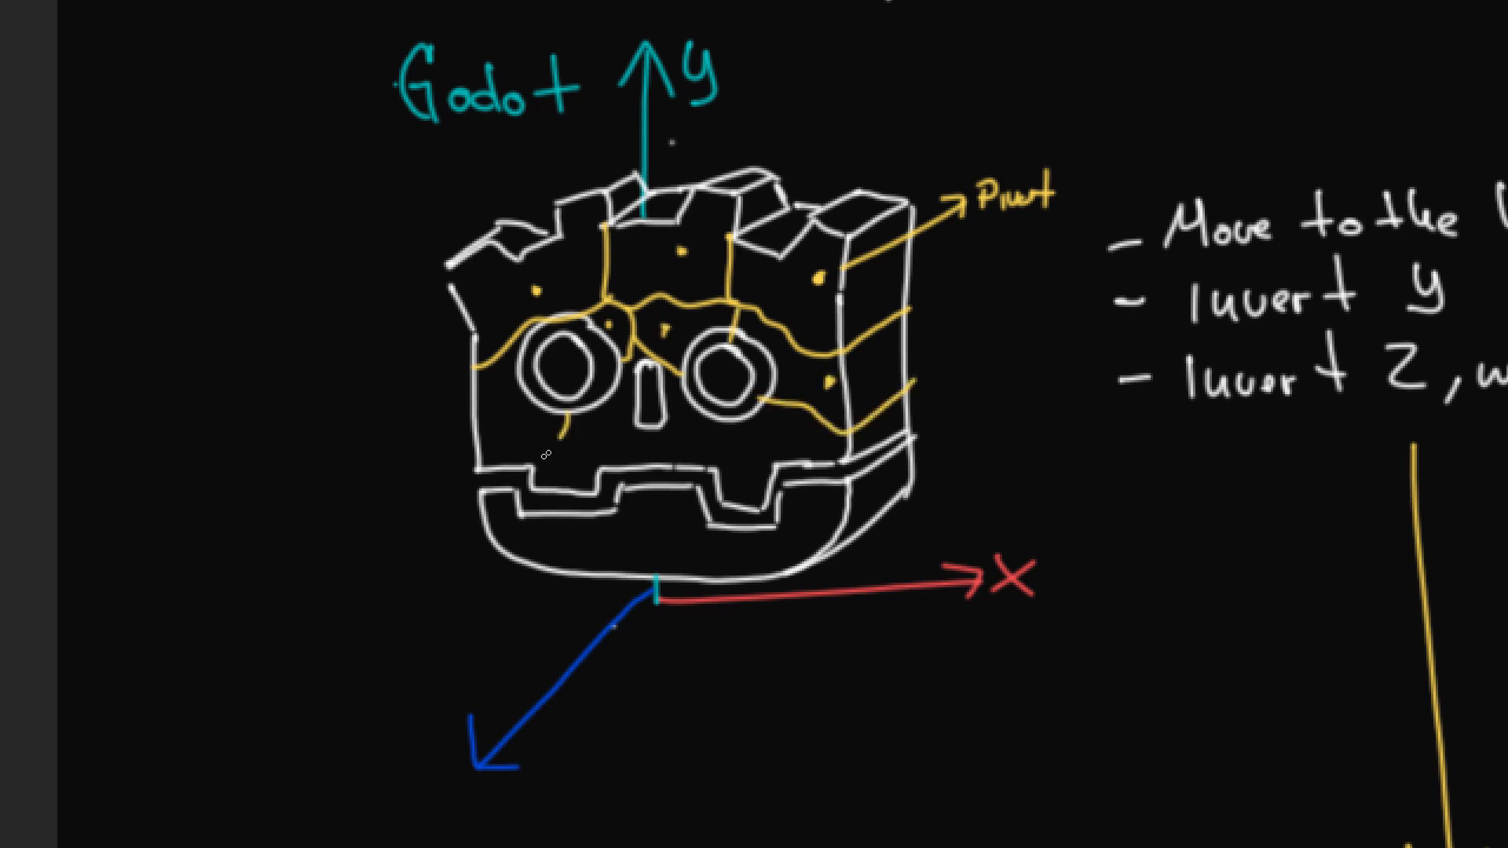
drag(546, 455, 525, 467)
click(513, 430)
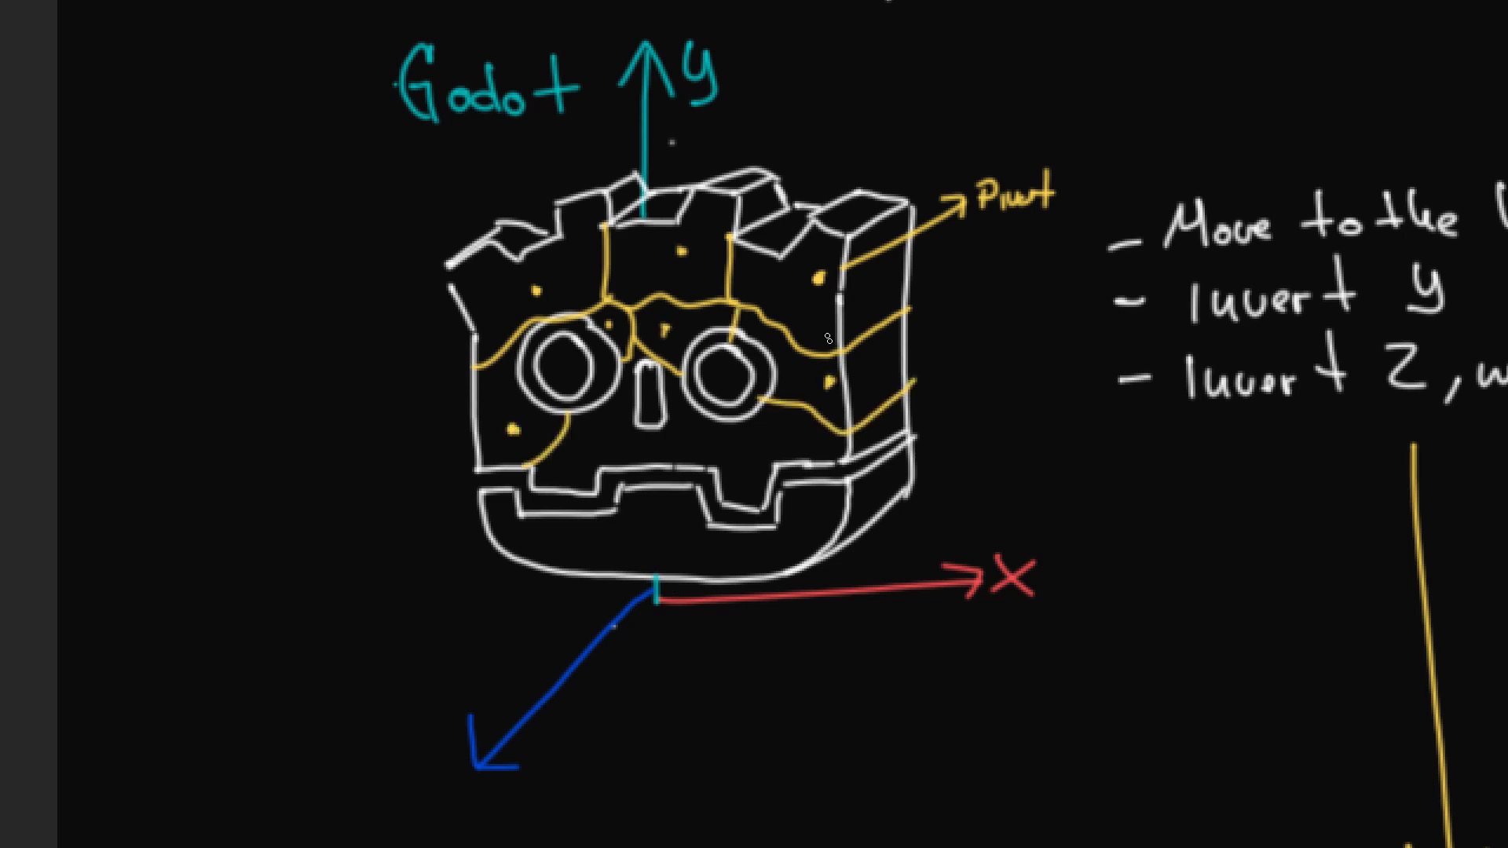